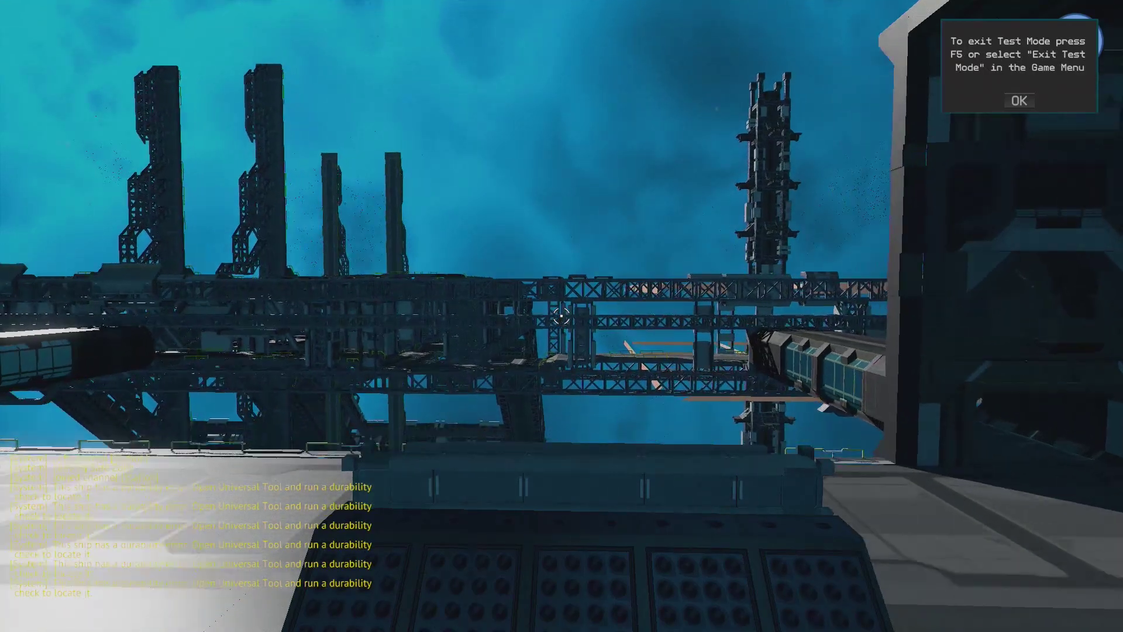
# Fly the ship forward past the station structures in Test Mode to check how it handles.
pyautogui.press('w')
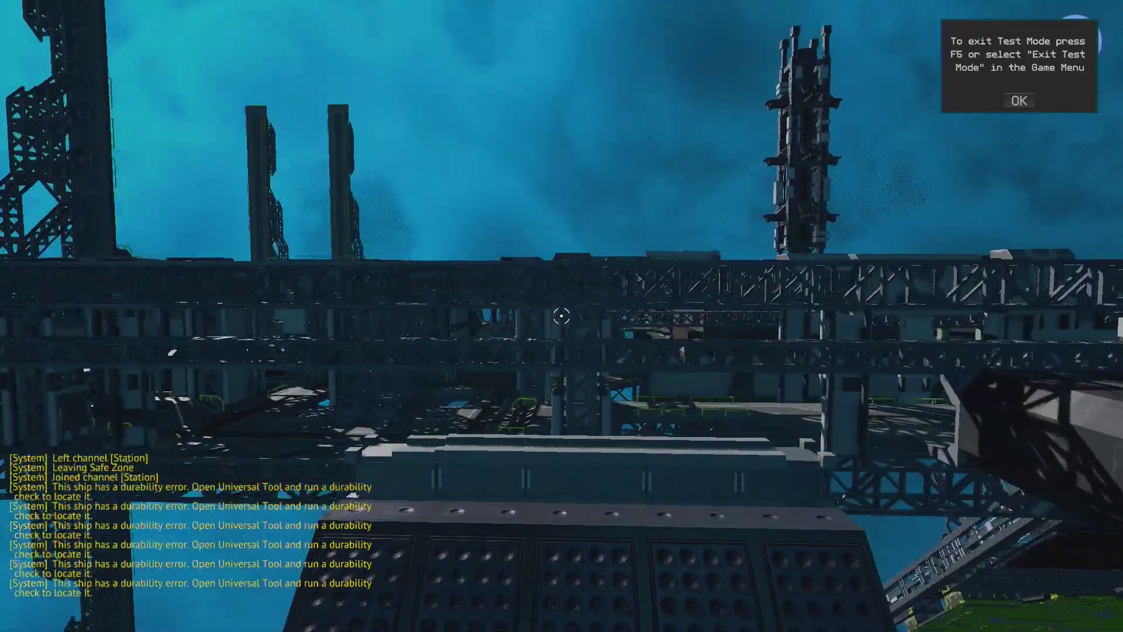
pyautogui.press('w')
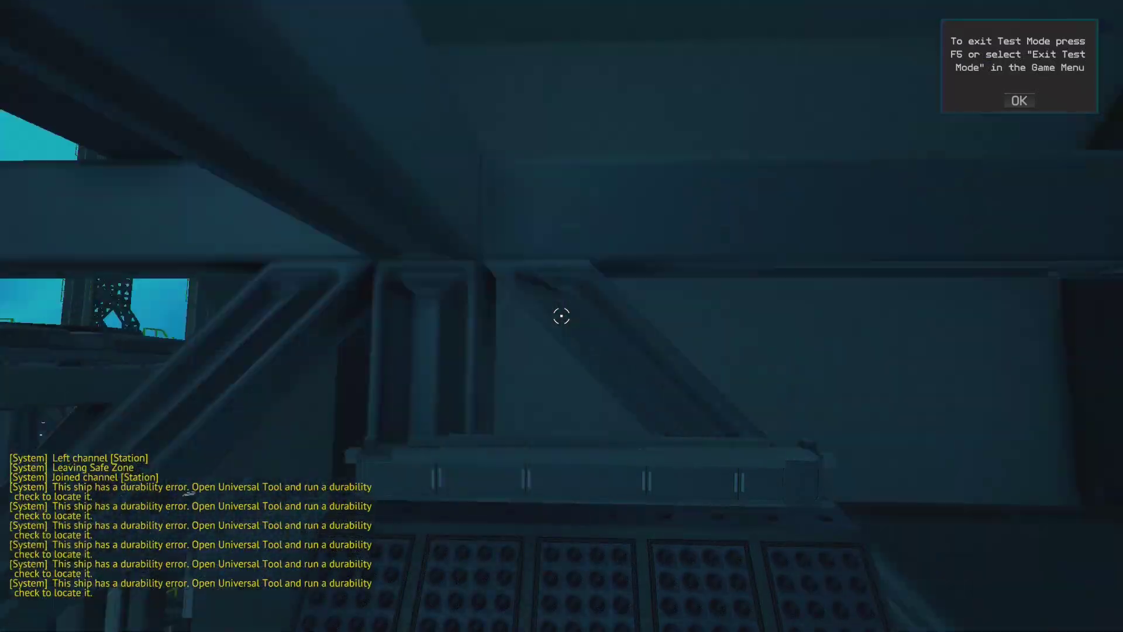
pyautogui.press('w')
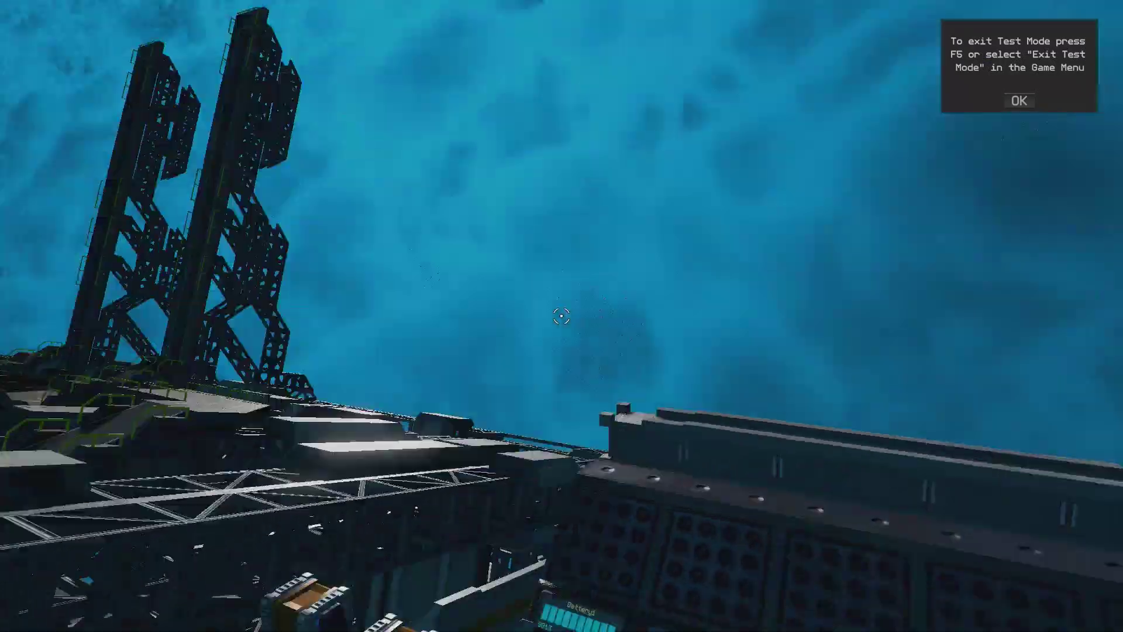
pyautogui.press('w')
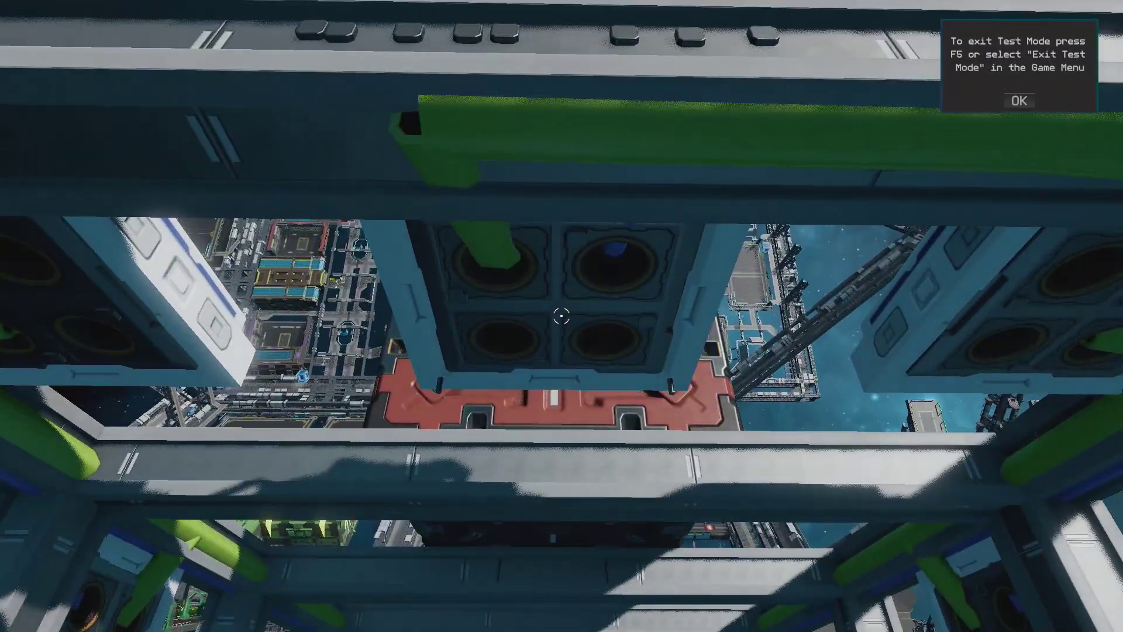
pyautogui.press('w')
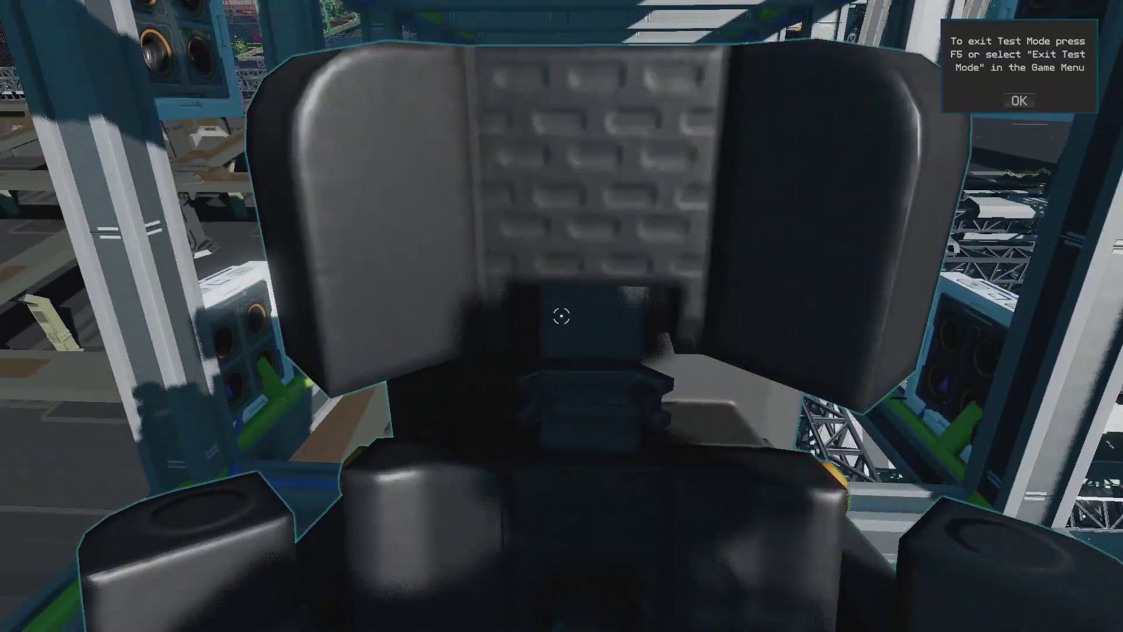
pyautogui.press('w')
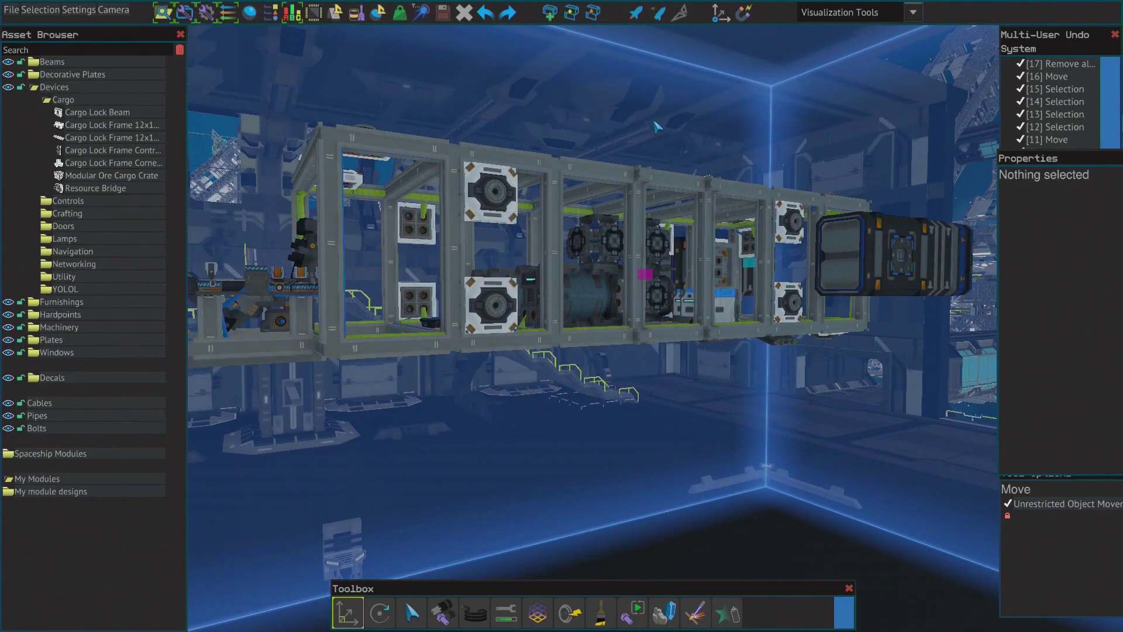
# Examine the ship's beam frame, side thrusters and internal devices in the designer, from the side and from inside the frame.
pyautogui.press('d')
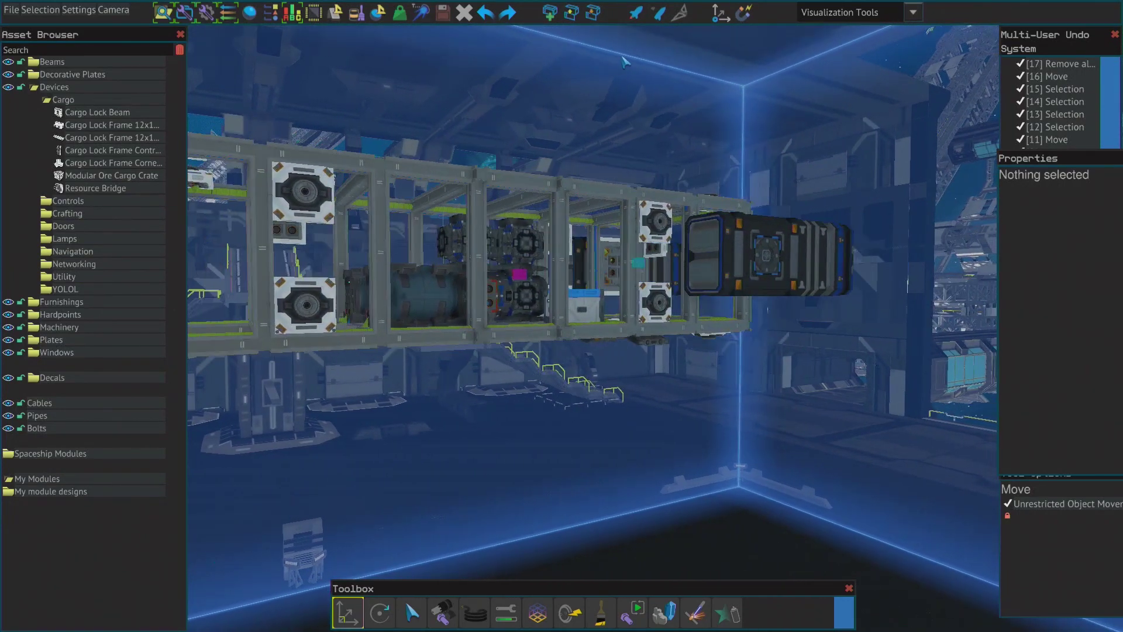
pyautogui.moveTo(658, 127); pyautogui.dragTo(577, 95, button='right')
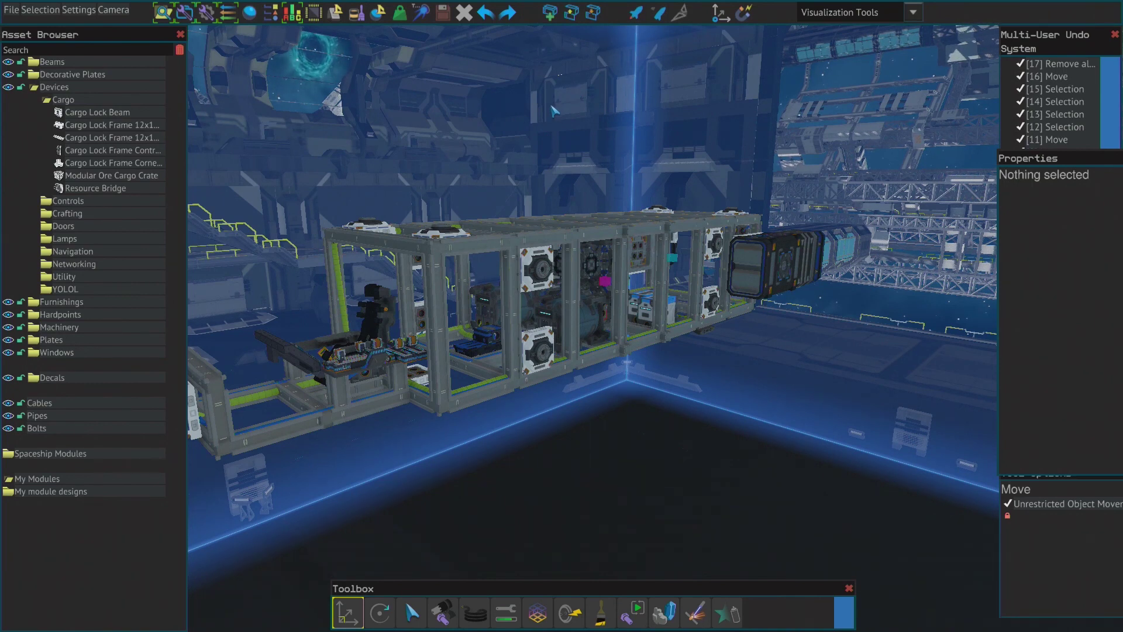
pyautogui.scroll(-1, 638, 394)
pyautogui.moveTo(670, 405); pyautogui.dragTo(670, 405, button='right')
pyautogui.press('w')
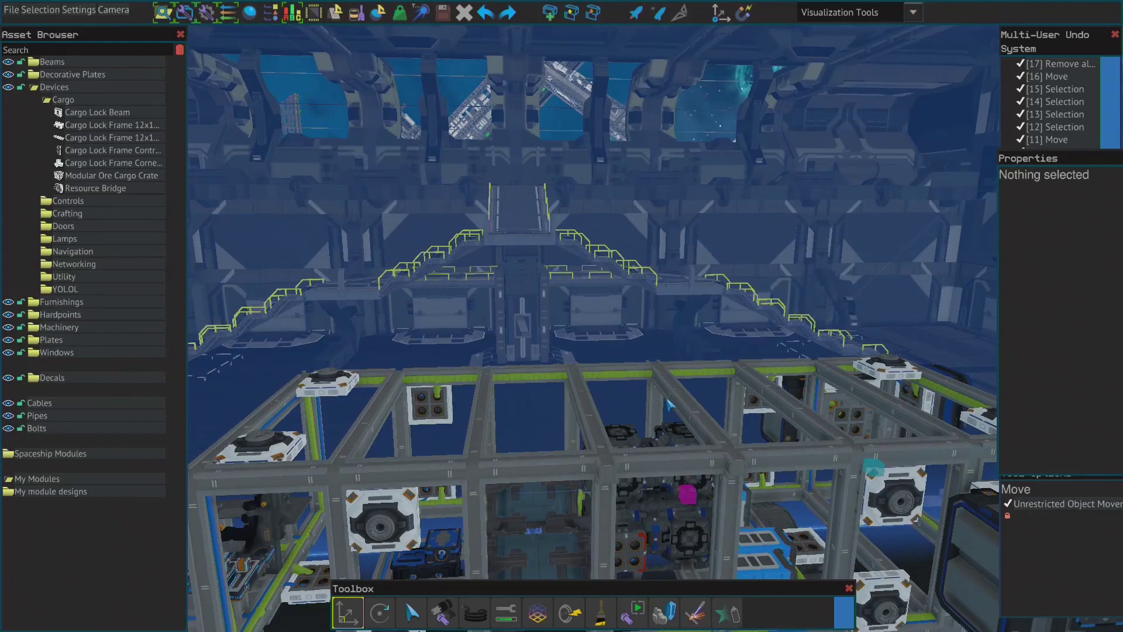
pyautogui.press('s')
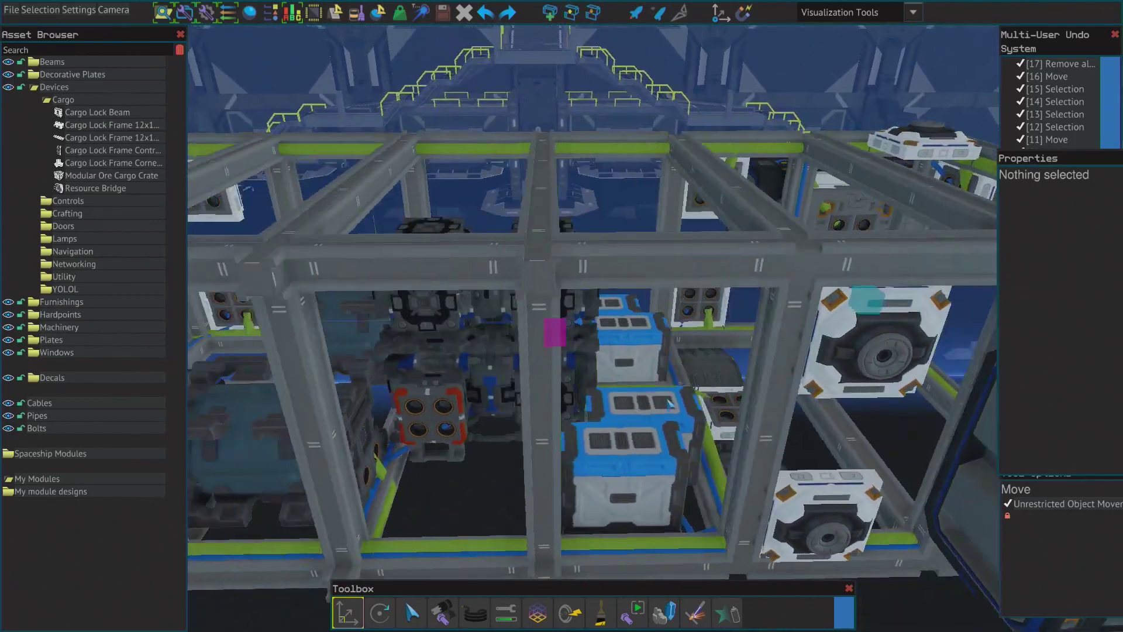
pyautogui.press('w')
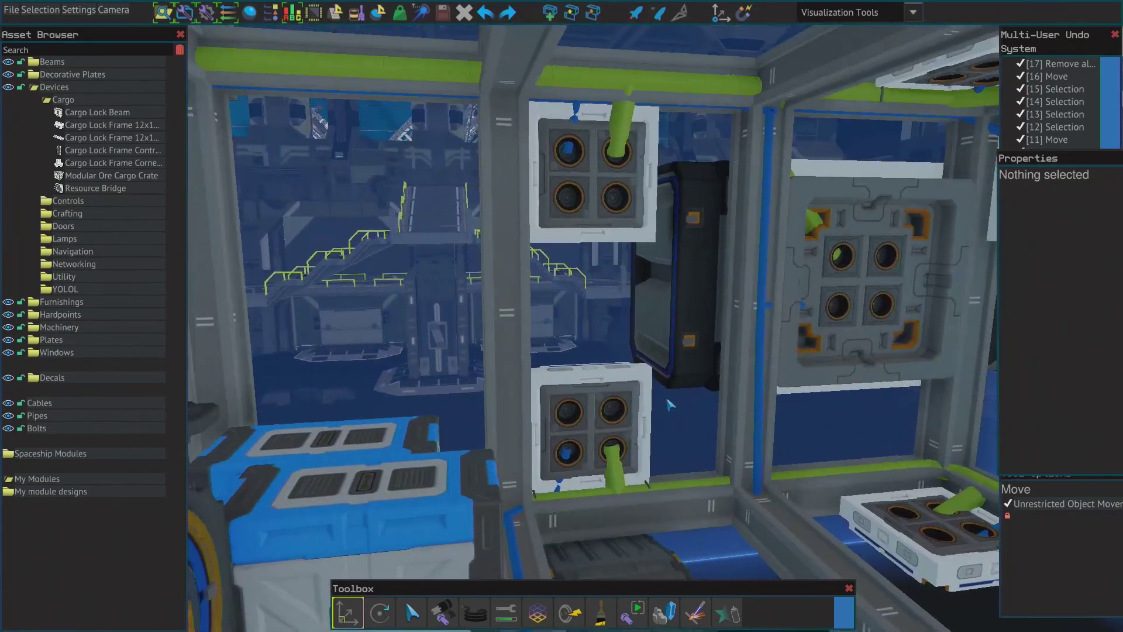
pyautogui.press('w')
pyautogui.moveTo(667, 400); pyautogui.dragTo(668, 400, button='right')
pyautogui.press('s')
pyautogui.press('a')
pyautogui.press('s')
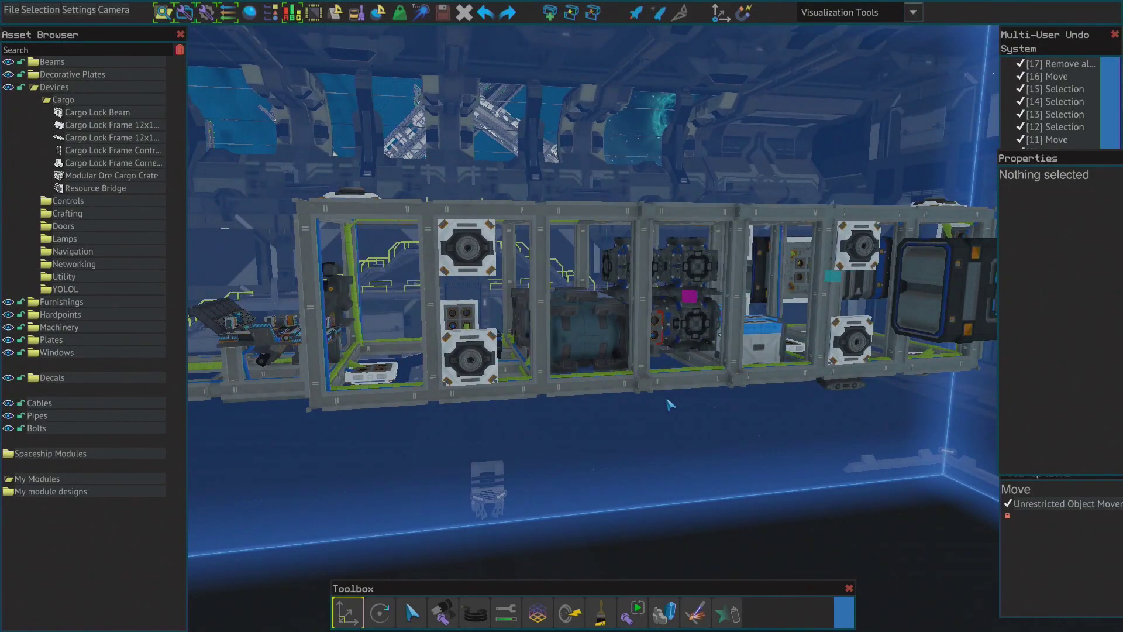
pyautogui.press('w')
pyautogui.moveTo(667, 401); pyautogui.dragTo(667, 400, button='right')
pyautogui.press('s')
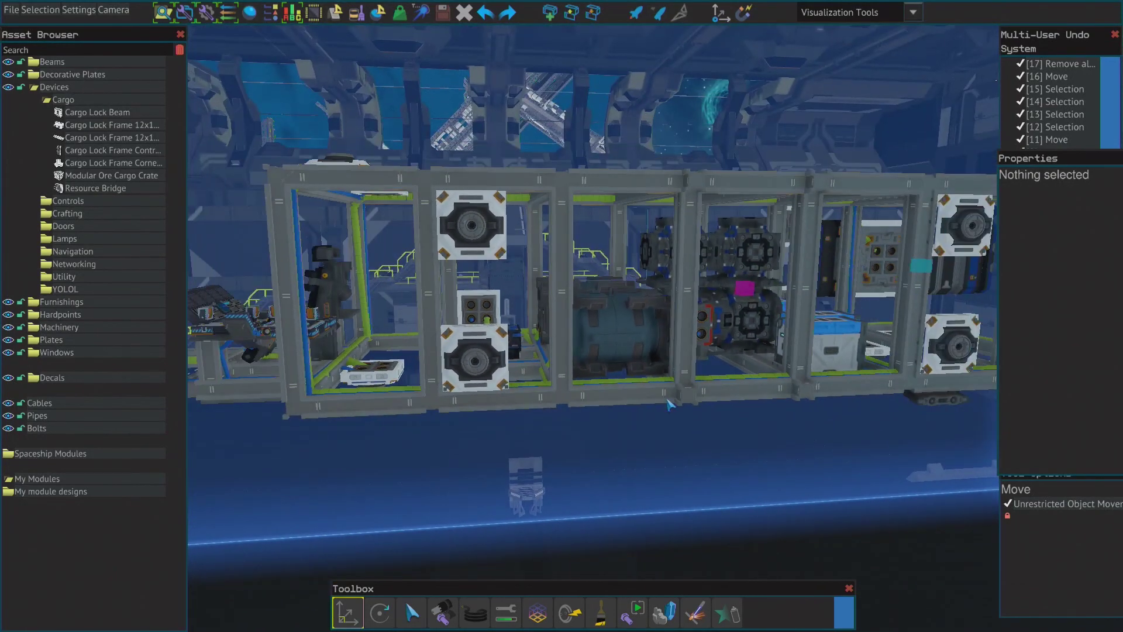
# Examine the thruster layout and the two center markers from above, below and the side of the ship.
pyautogui.press('space')
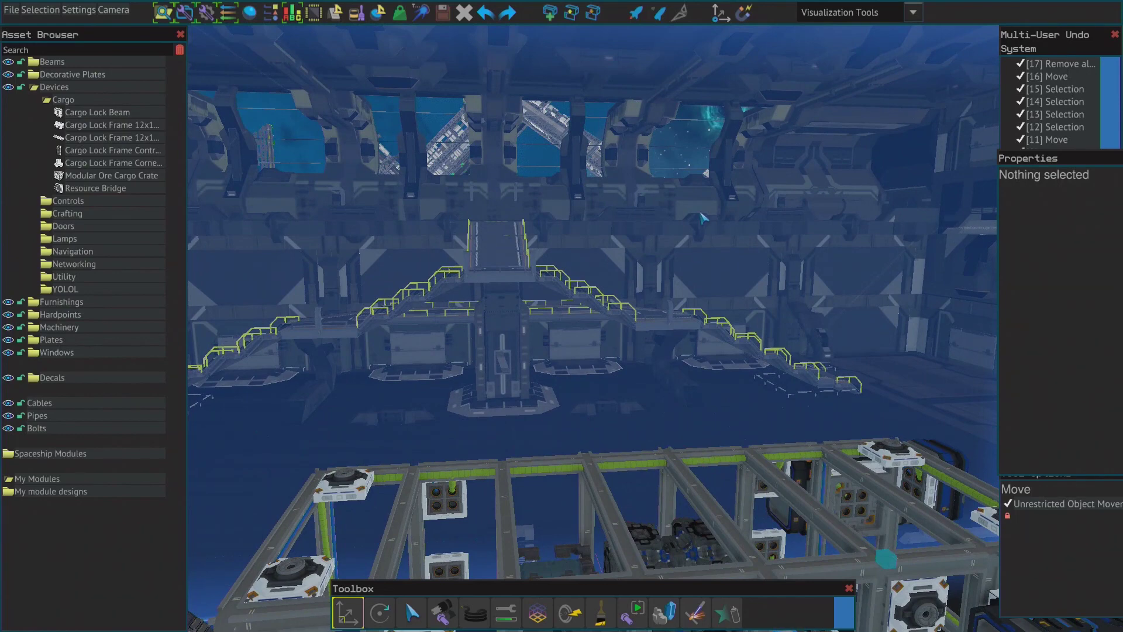
pyautogui.moveTo(682, 246); pyautogui.dragTo(682, 247, button='right')
pyautogui.press('d')
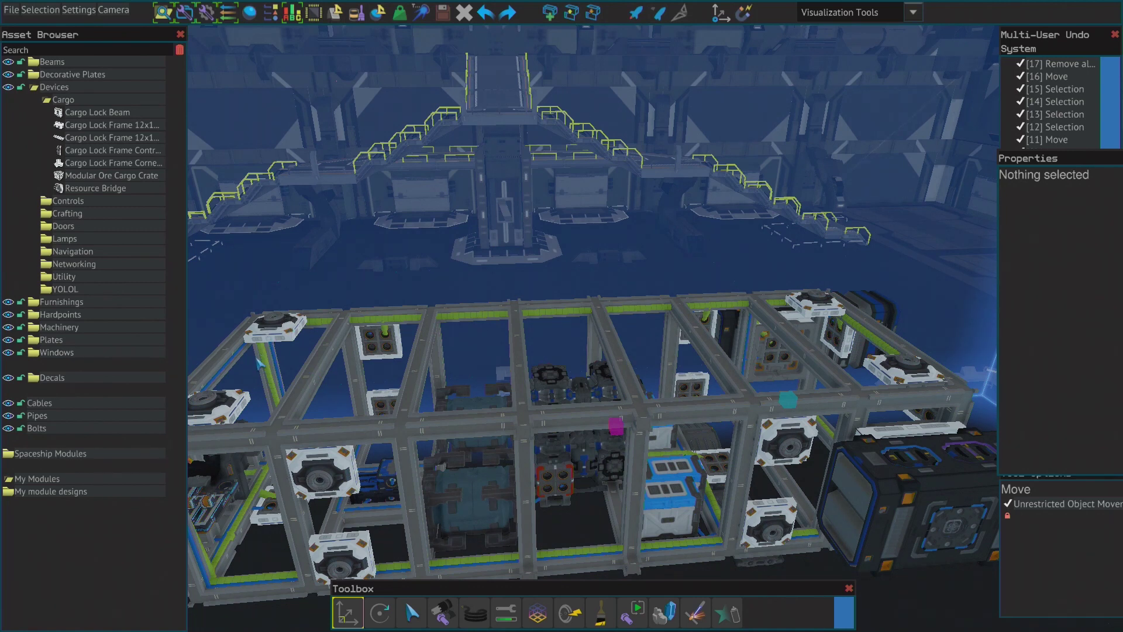
pyautogui.press('c')
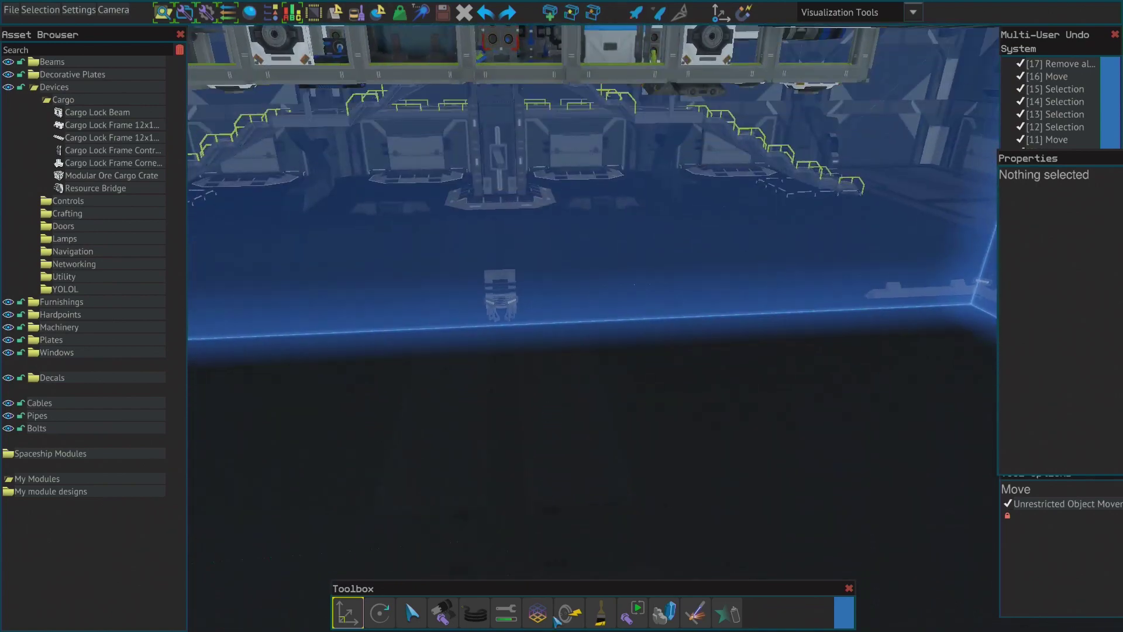
pyautogui.moveTo(558, 576); pyautogui.dragTo(557, 476, button='right')
pyautogui.press('w')
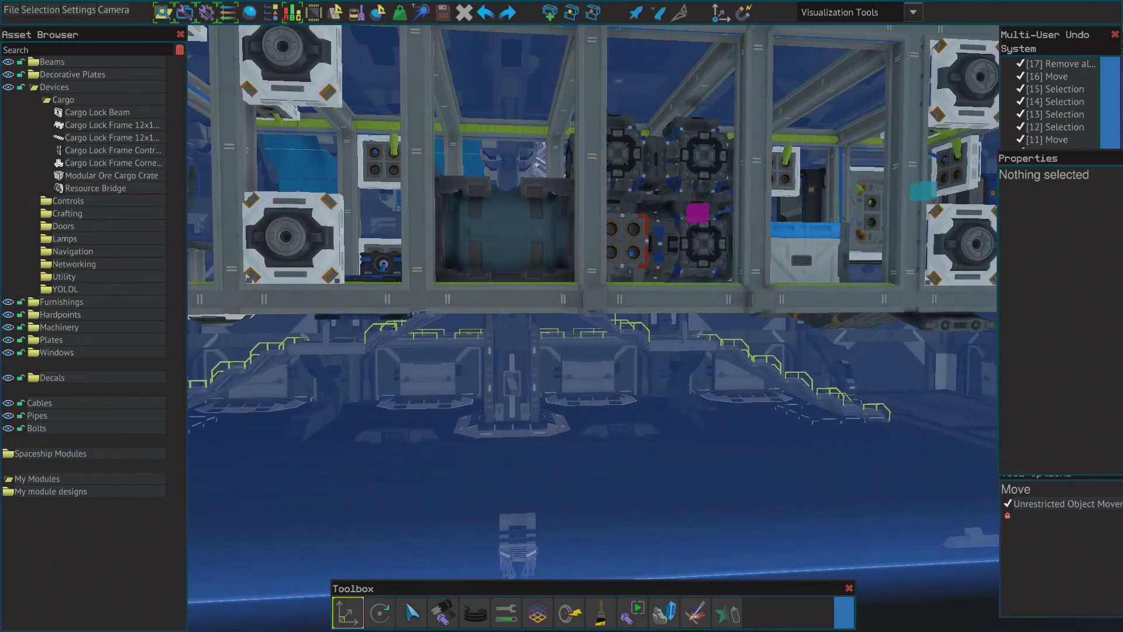
pyautogui.press('c')
pyautogui.moveTo(581, 512); pyautogui.dragTo(582, 510, button='right')
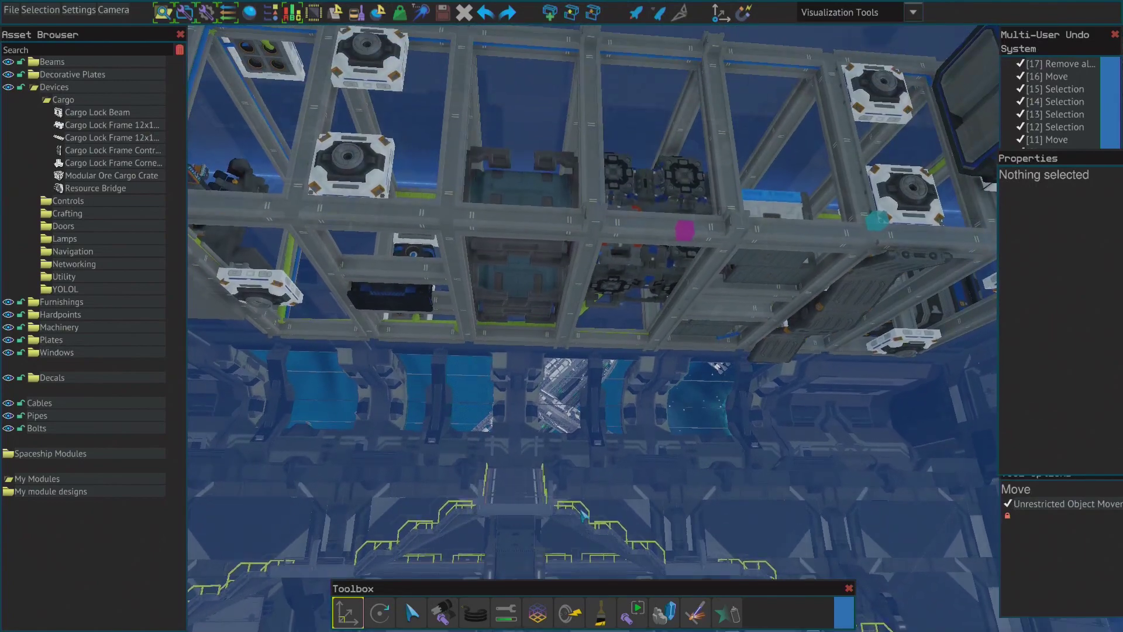
pyautogui.press('s')
pyautogui.press('d')
pyautogui.press('space')
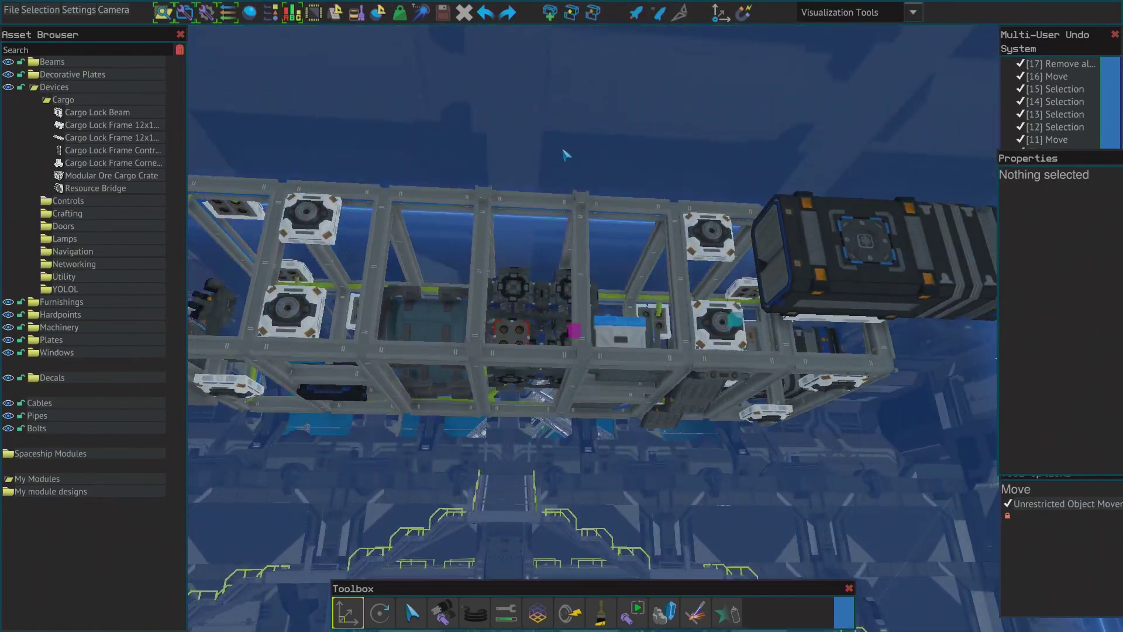
pyautogui.press('space')
pyautogui.moveTo(597, 85); pyautogui.dragTo(597, 84, button='right')
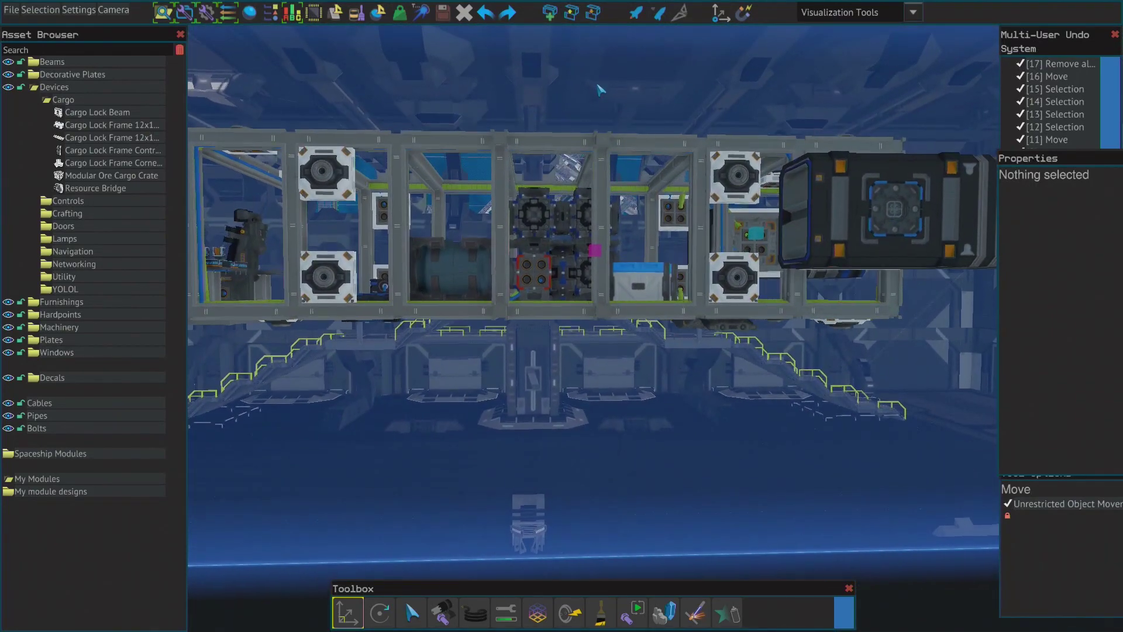
pyautogui.press('space')
pyautogui.press('d')
pyautogui.press('w')
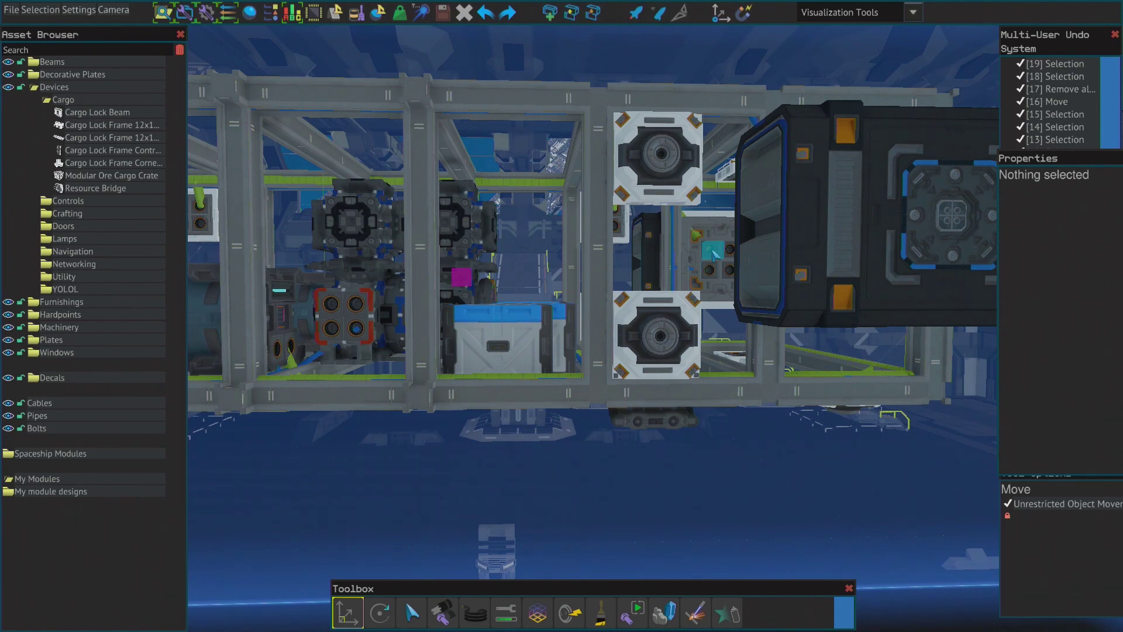
# Check the center of mass and center of thrust visualization options, and compare both markers with the thruster positions along the hull.
pyautogui.click(915, 15)
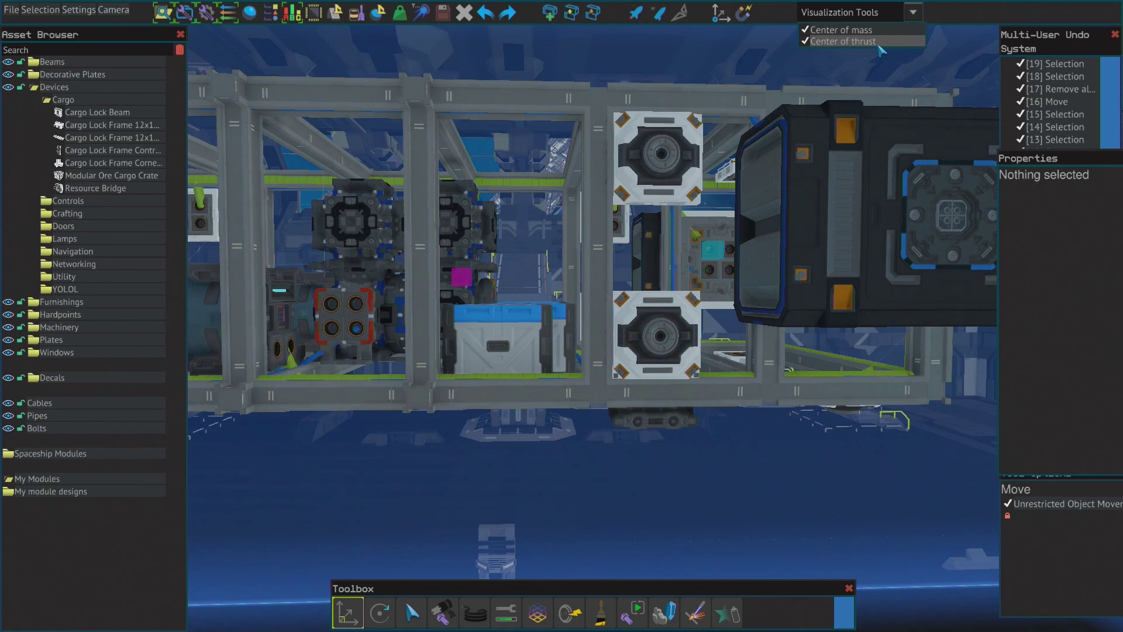
pyautogui.click(851, 41)
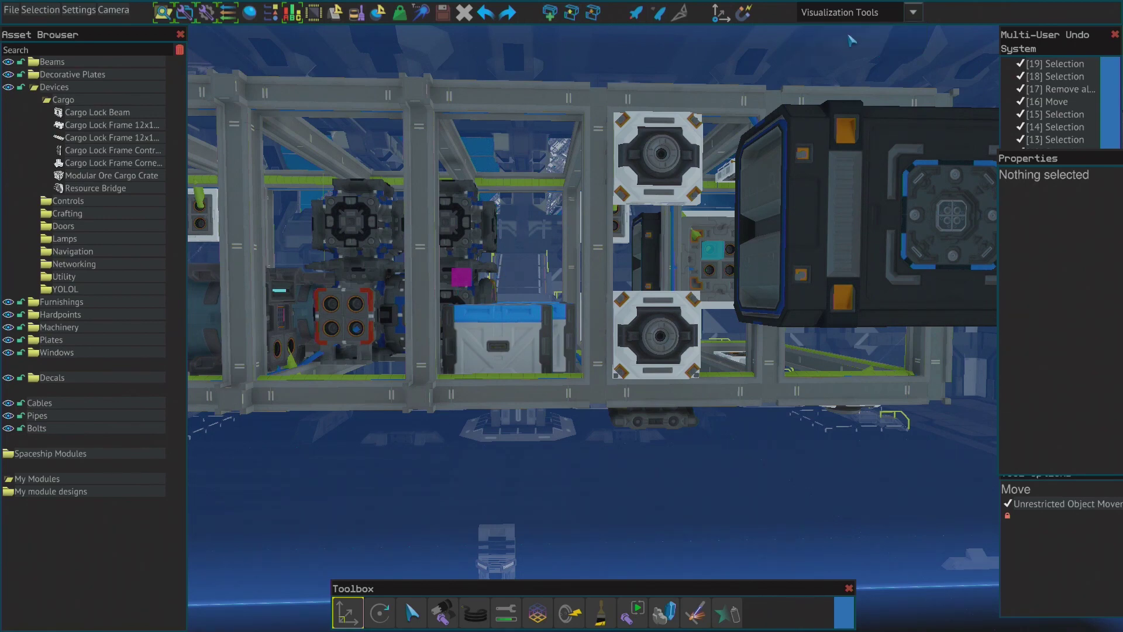
pyautogui.scroll(-3, 671, 211)
pyautogui.press('a')
pyautogui.press('d')
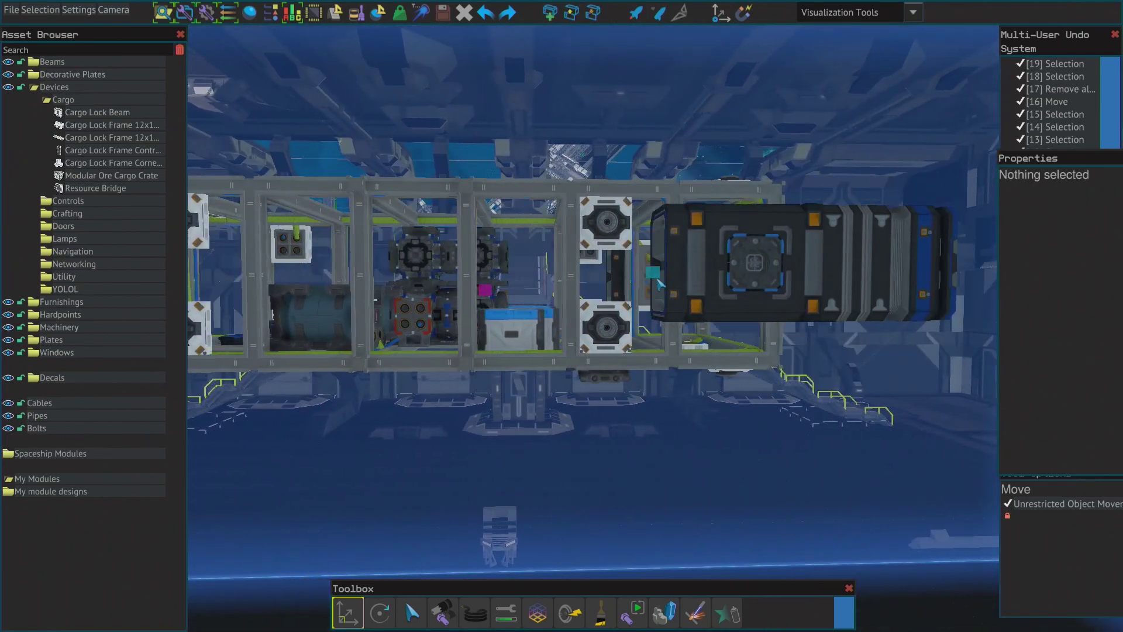
pyautogui.press('a')
pyautogui.press('a')
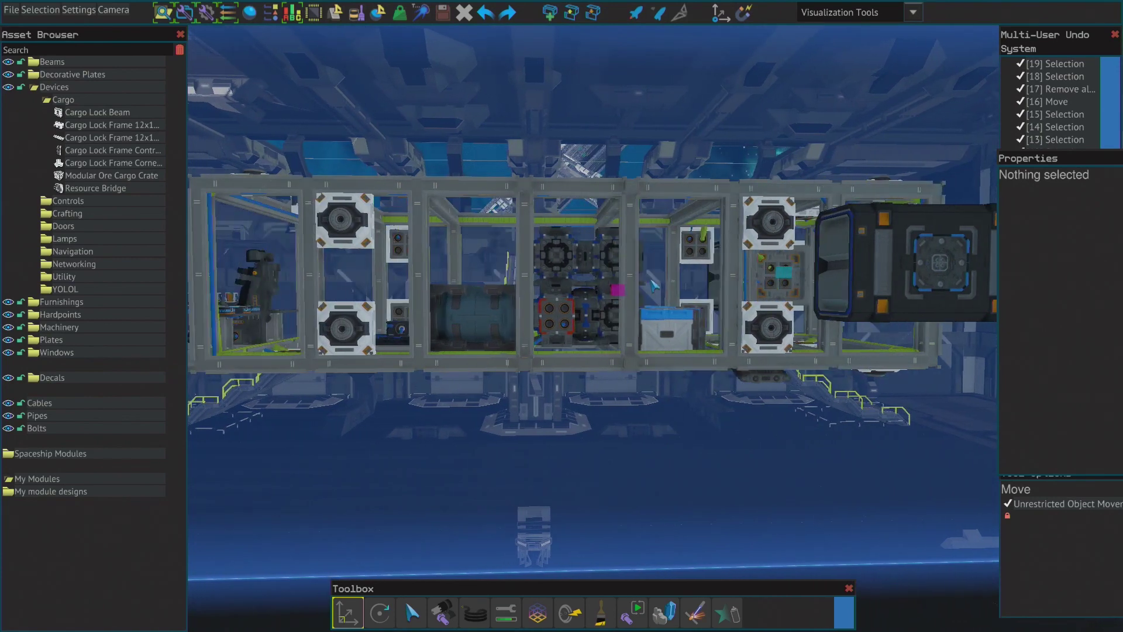
pyautogui.press('d')
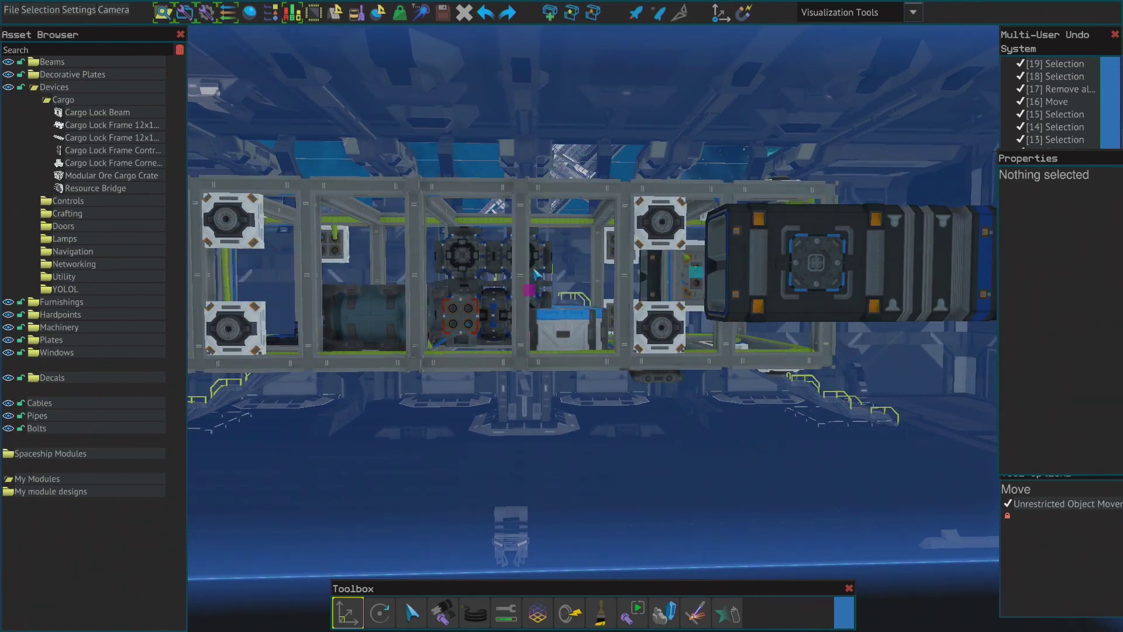
pyautogui.press('a')
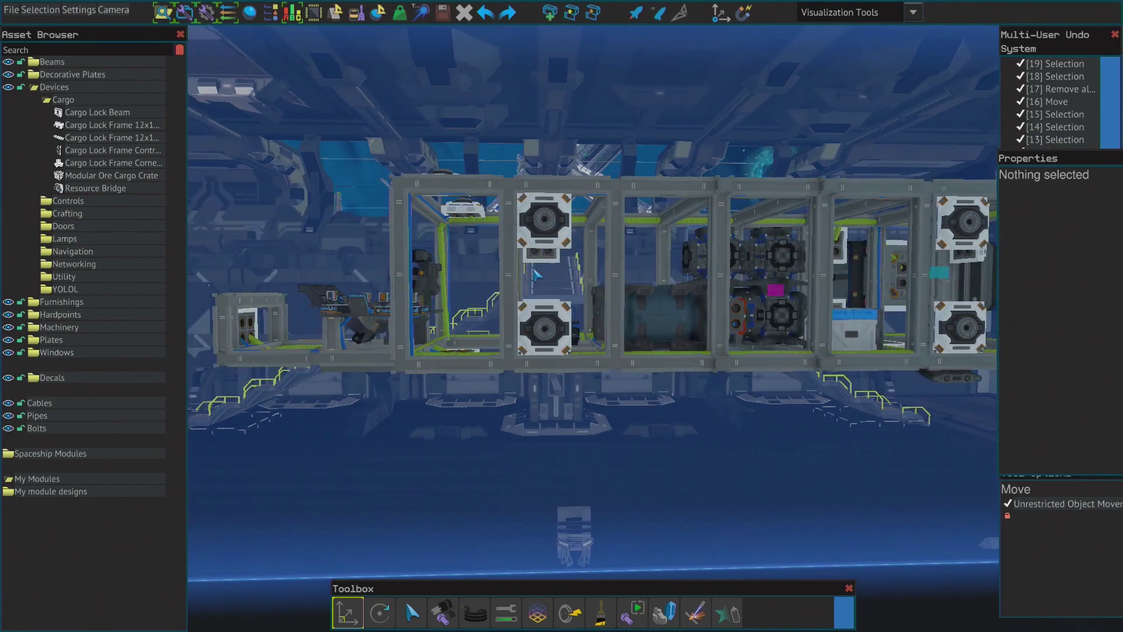
pyautogui.press('d')
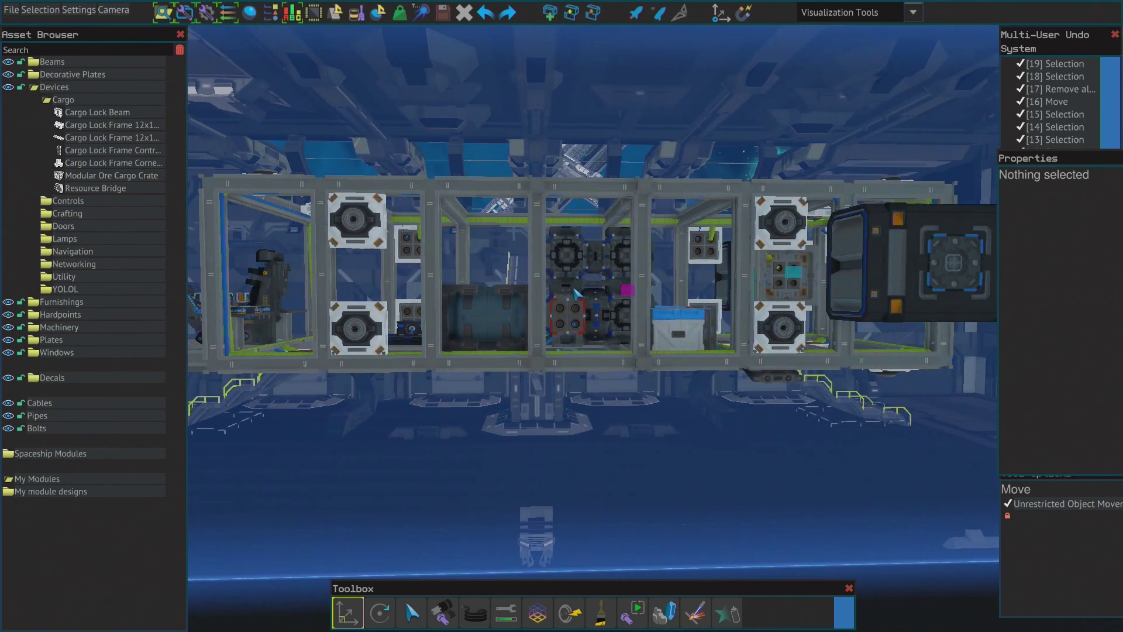
pyautogui.press('a')
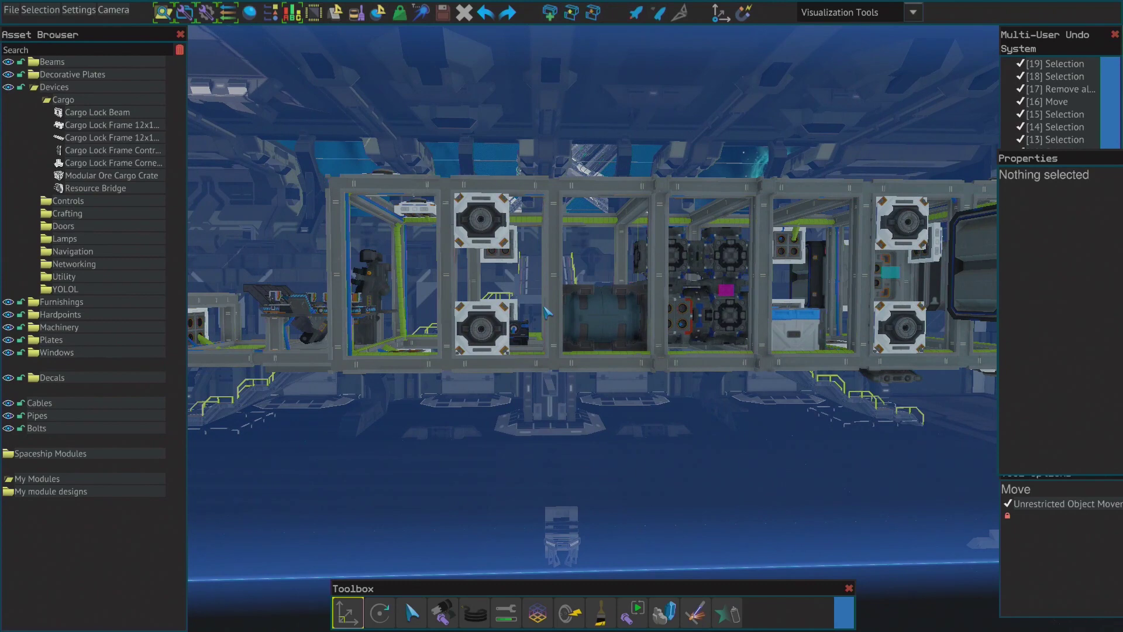
pyautogui.press('d')
pyautogui.press('a')
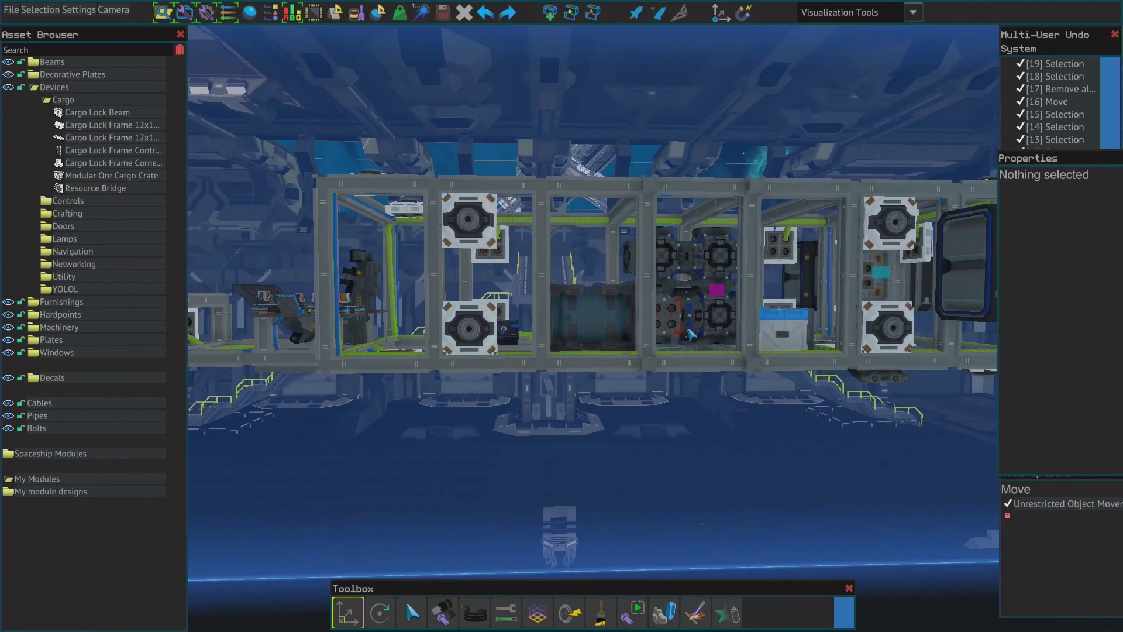
pyautogui.press('w')
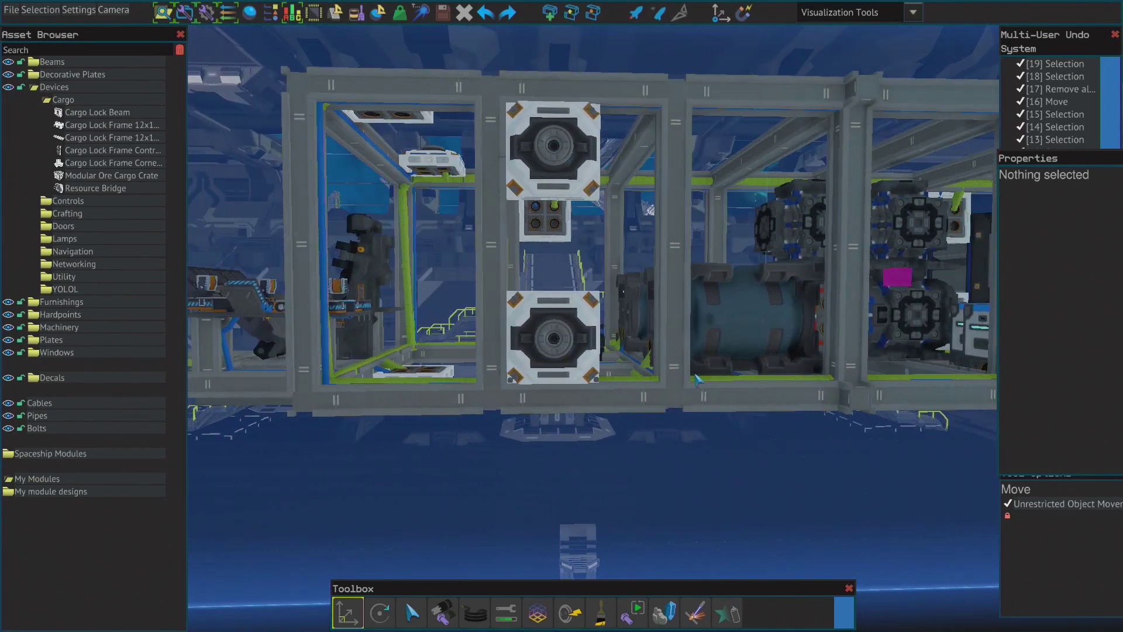
pyautogui.press('s')
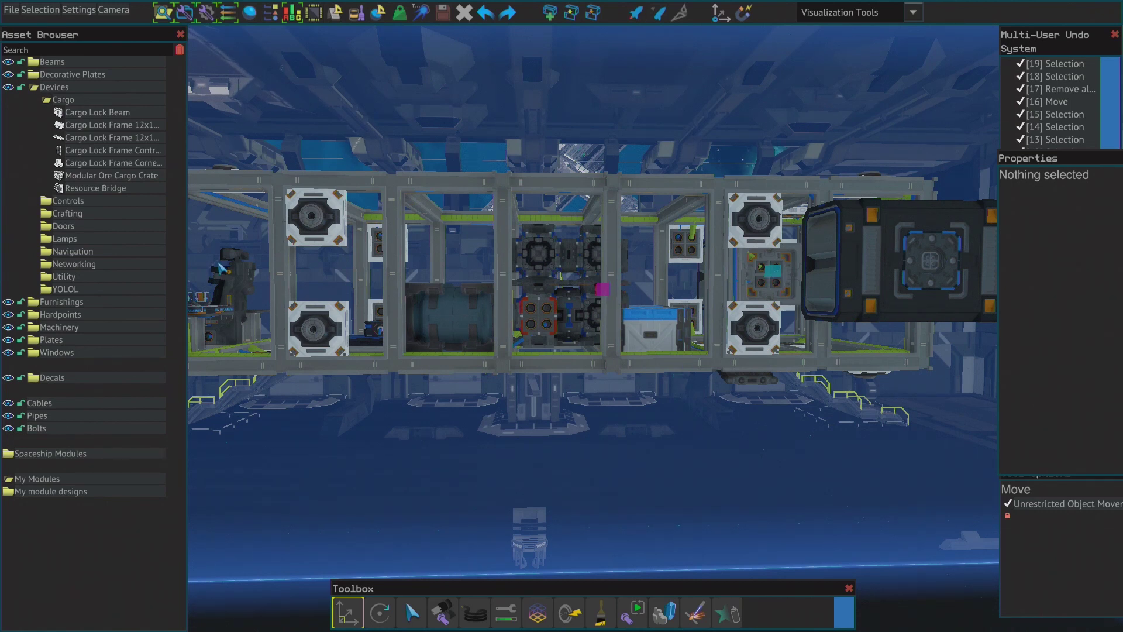
pyautogui.press('d')
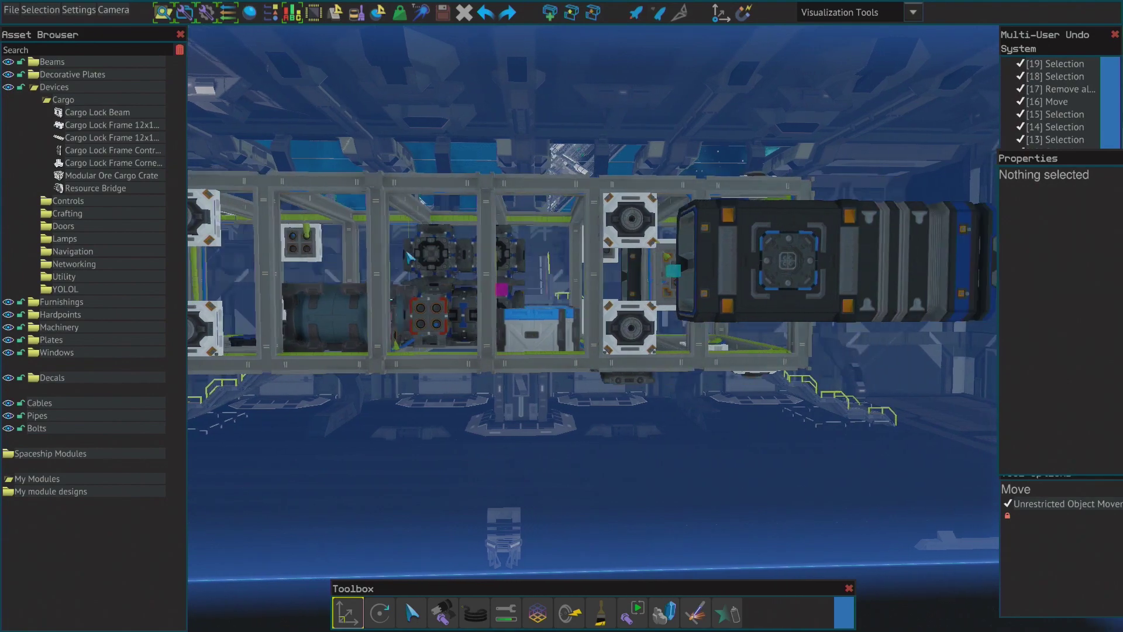
pyautogui.press('a')
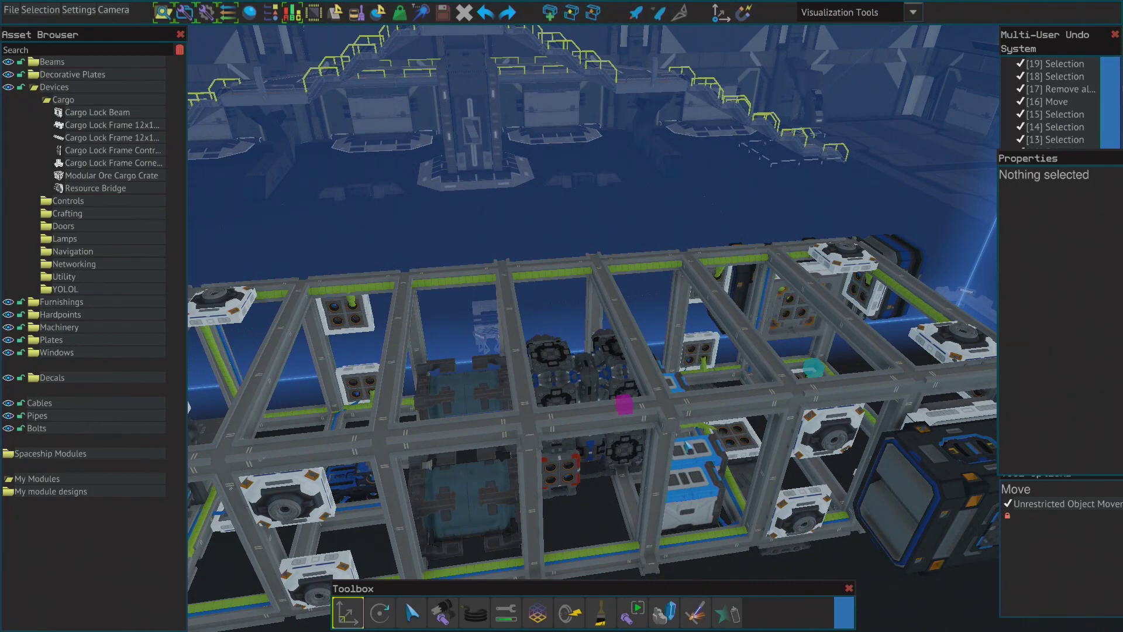
pyautogui.scroll(-5, 603, 377)
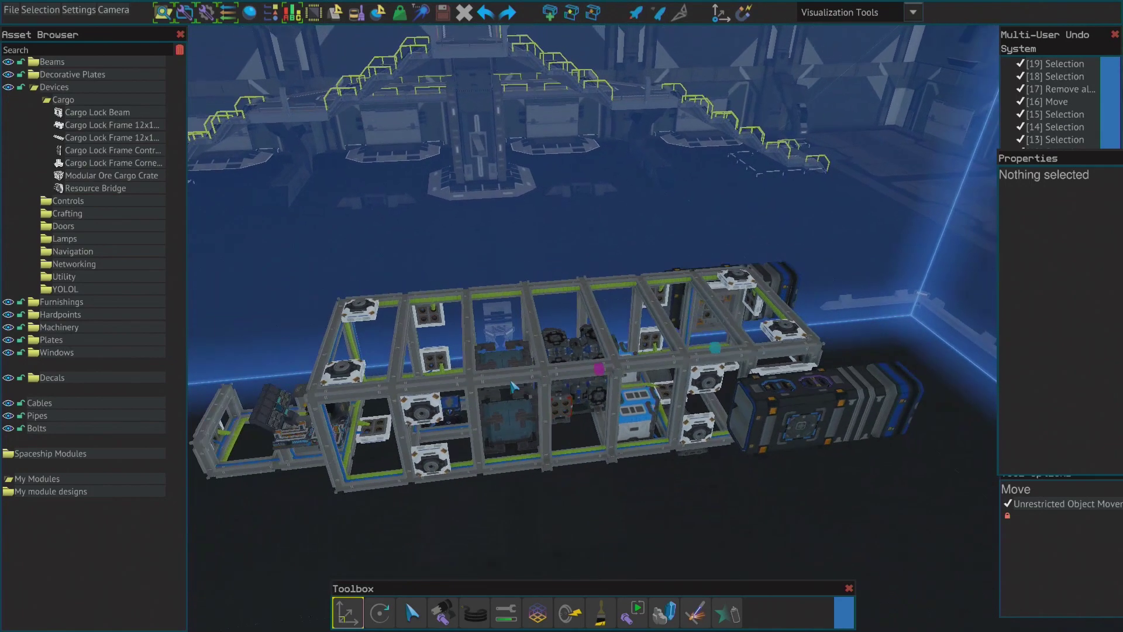
# Place six Modular Ore Cargo Crates in two groups of three above the ship's frame.
pyautogui.click(111, 175)
pyautogui.press('w')
pyautogui.moveTo(526, 134); pyautogui.dragTo(523, 130, button='right')
pyautogui.press('d')
pyautogui.press('a')
pyautogui.press('s')
pyautogui.moveTo(465, 297); pyautogui.dragTo(557, 237, button='right')
pyautogui.moveTo(308, 199); pyautogui.dragTo(527, 349, button='right')
pyautogui.click(416, 121)
pyautogui.click(635, 301)
pyautogui.click(593, 345)
pyautogui.click(541, 378)
pyautogui.click(552, 417)
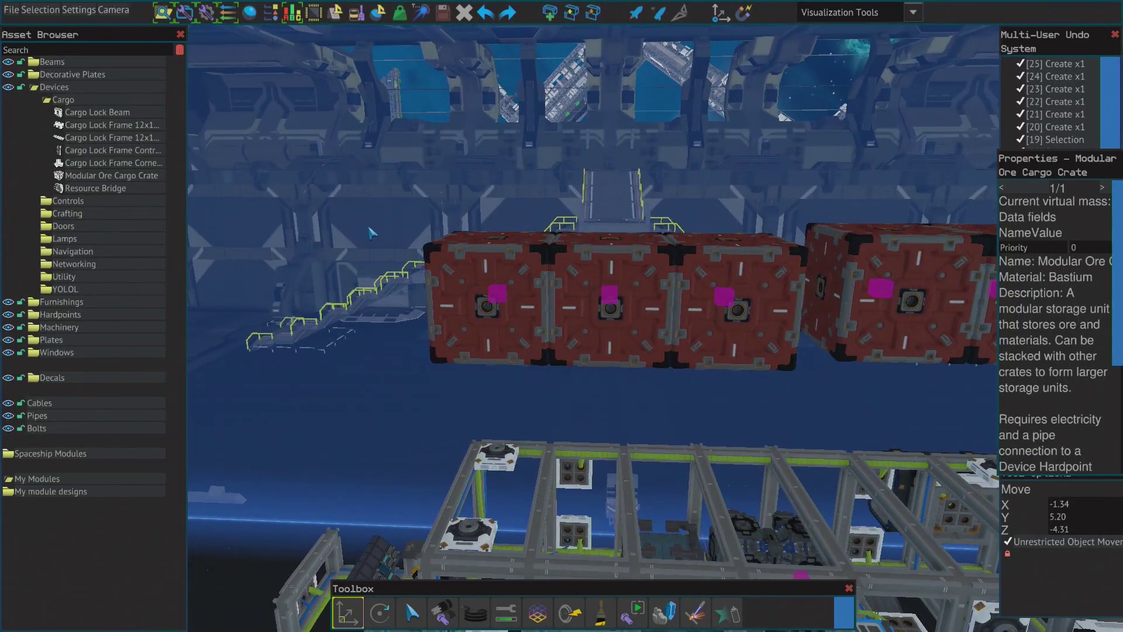
# Select one group of three crates and move it against the other group to form a single row of six.
pyautogui.moveTo(366, 227); pyautogui.dragTo(799, 399)
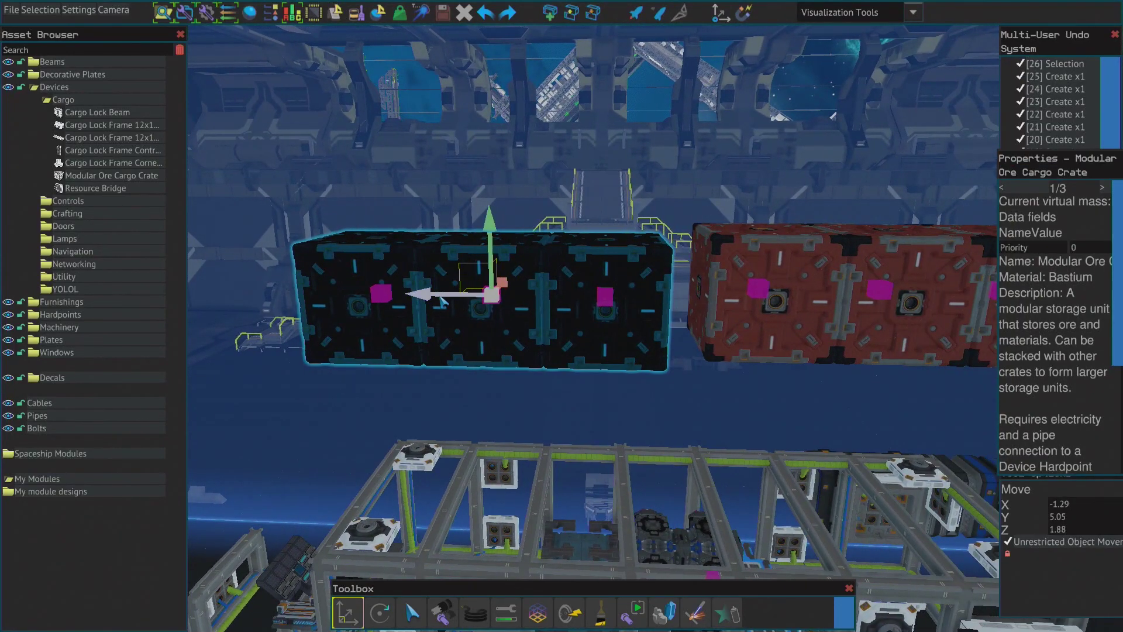
pyautogui.press('d')
pyautogui.click(632, 161)
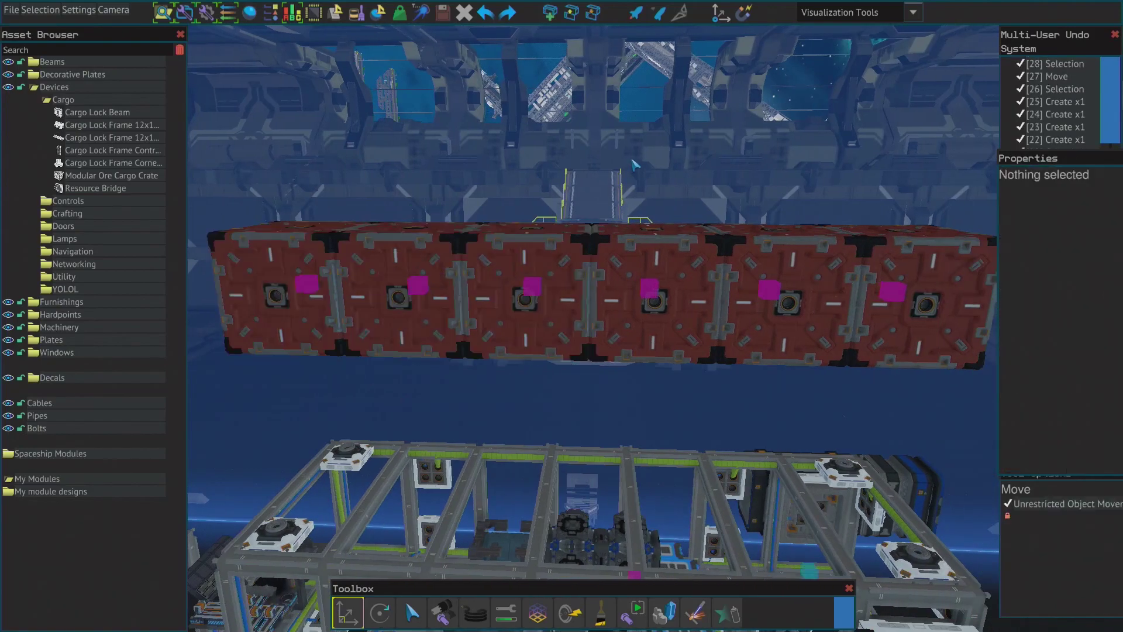
# Lower the row of six crates onto the top of the frame, centered between its side beams.
pyautogui.press('d')
pyautogui.moveTo(633, 160); pyautogui.dragTo(635, 163, button='right')
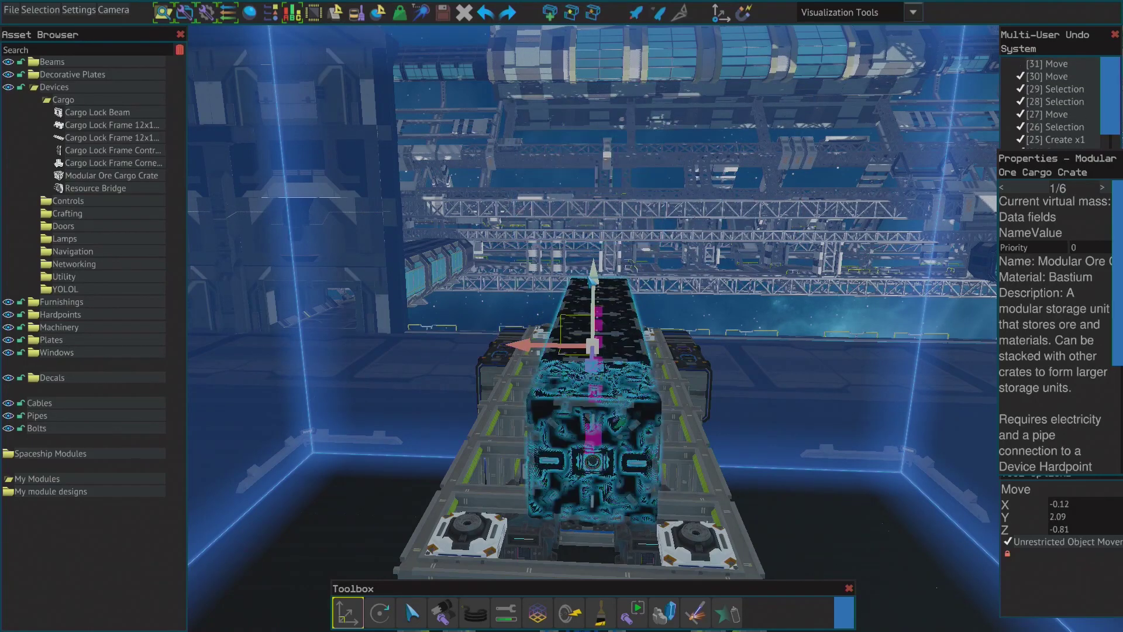
pyautogui.click(782, 231)
pyautogui.press('a')
pyautogui.moveTo(781, 232); pyautogui.dragTo(784, 240, button='right')
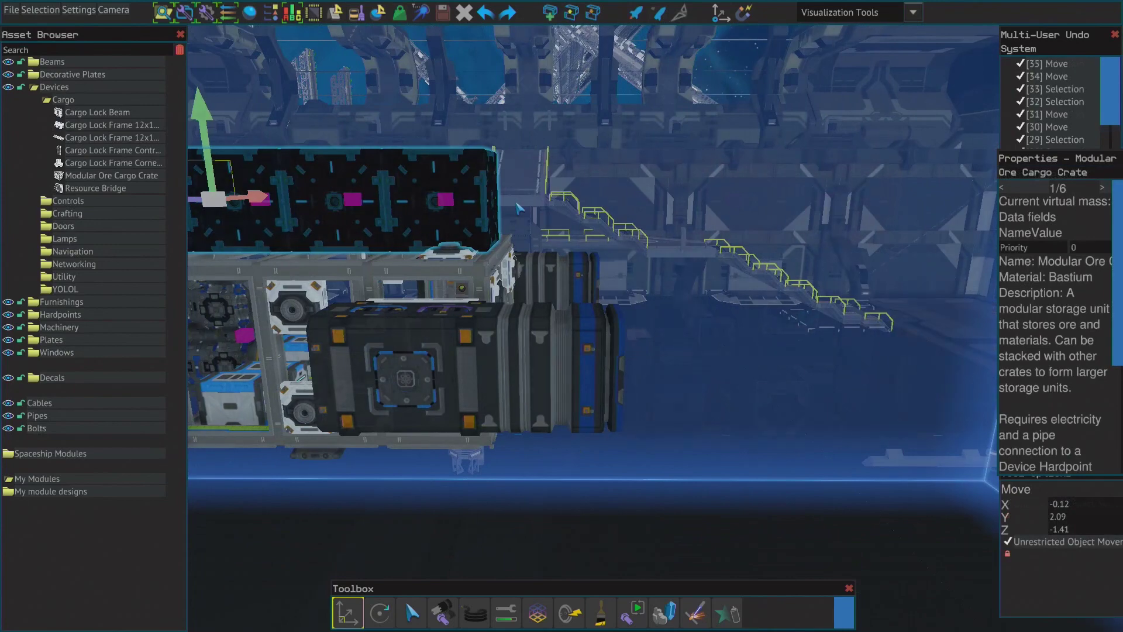
# Shift the crate row lengthwise along the frame so its end lines up with the rear of the frame.
pyautogui.moveTo(489, 208); pyautogui.dragTo(488, 208, button='right')
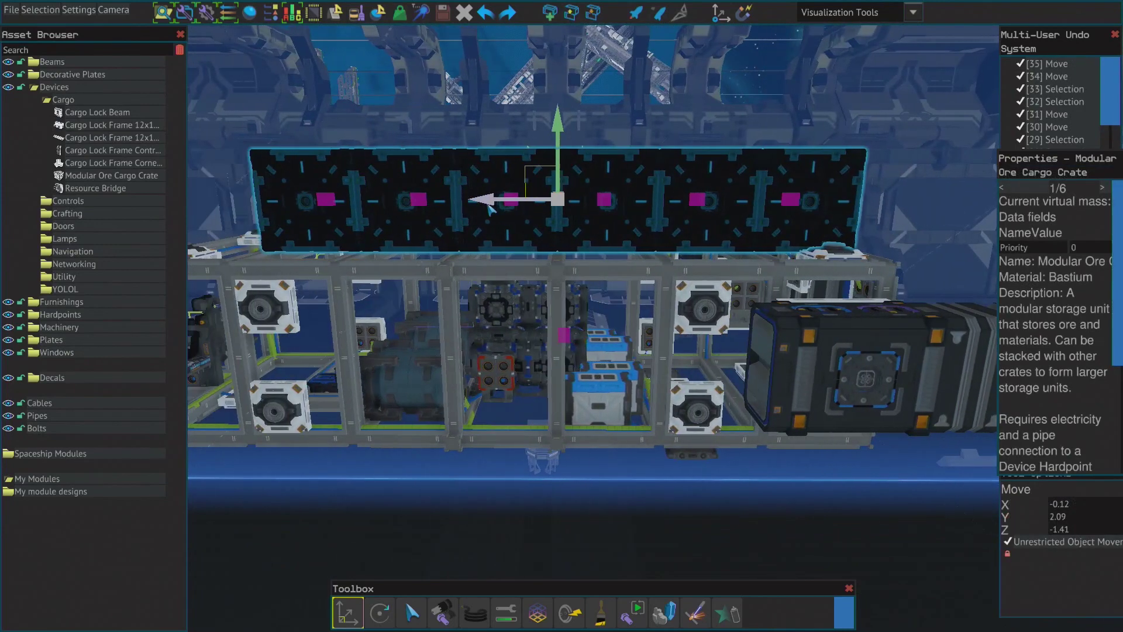
pyautogui.moveTo(490, 201); pyautogui.dragTo(490, 201)
pyautogui.press('d')
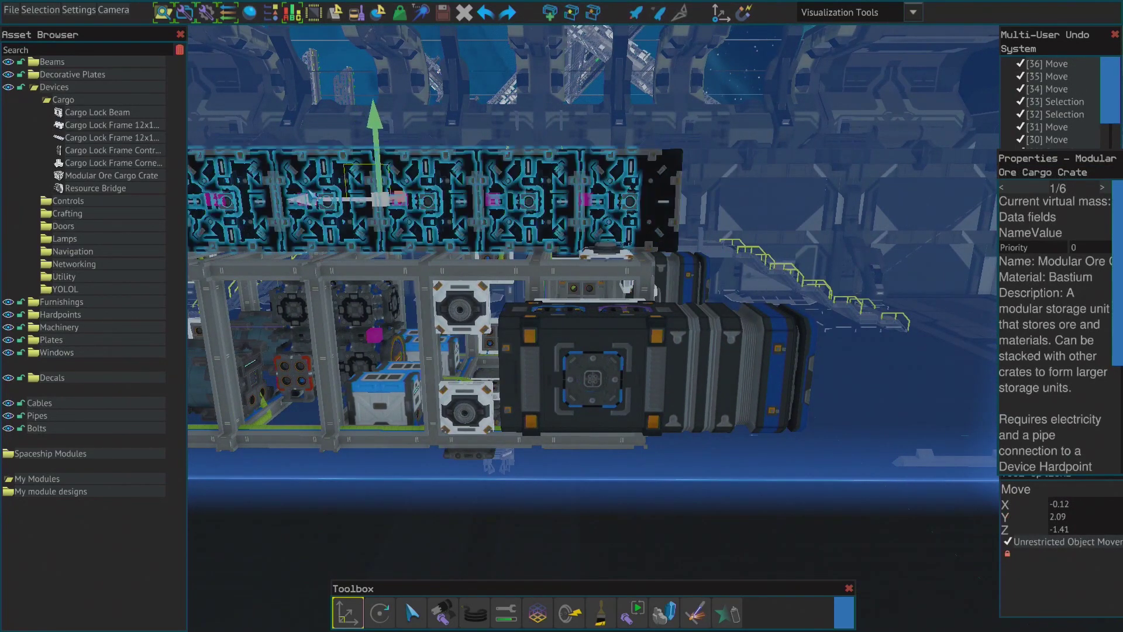
pyautogui.press('d')
pyautogui.click(592, 190)
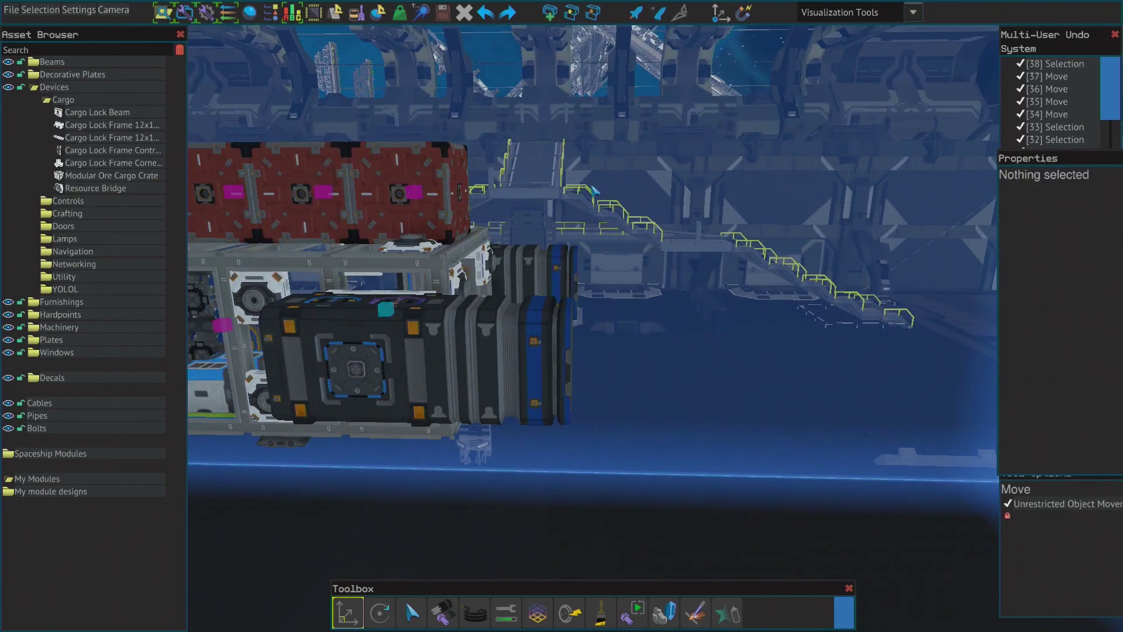
# Examine how the crates sit over the rear top thrusters and frame, up close and along the ship's side.
pyautogui.press('a')
pyautogui.press('w')
pyautogui.moveTo(593, 190); pyautogui.dragTo(592, 191, button='right')
pyautogui.press('w')
pyautogui.press('d')
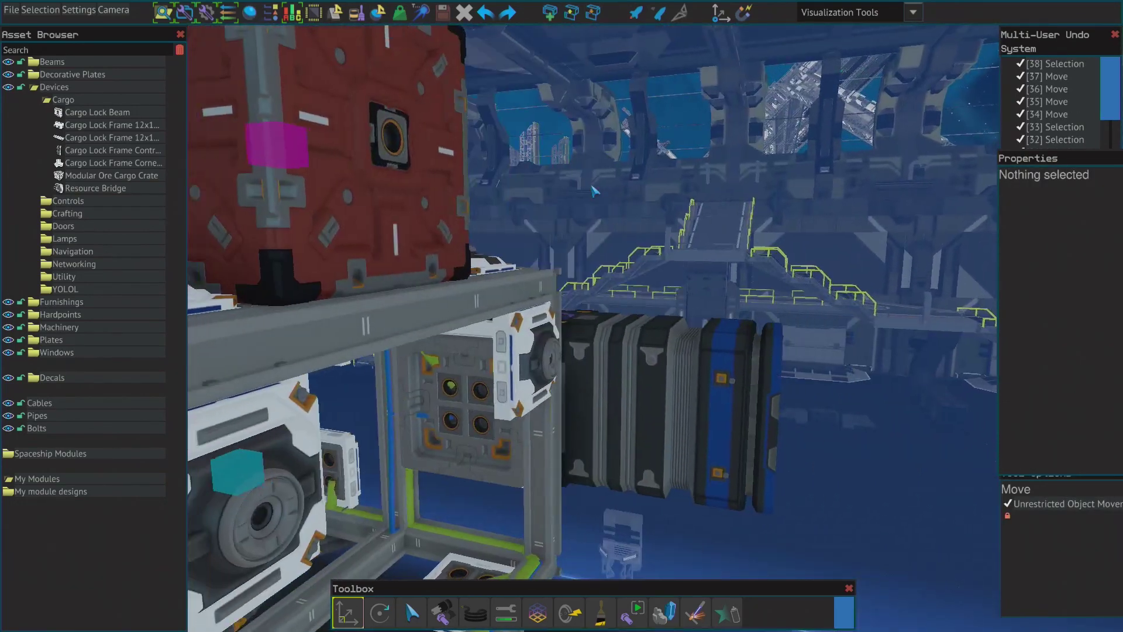
pyautogui.moveTo(615, 263); pyautogui.dragTo(615, 264, button='right')
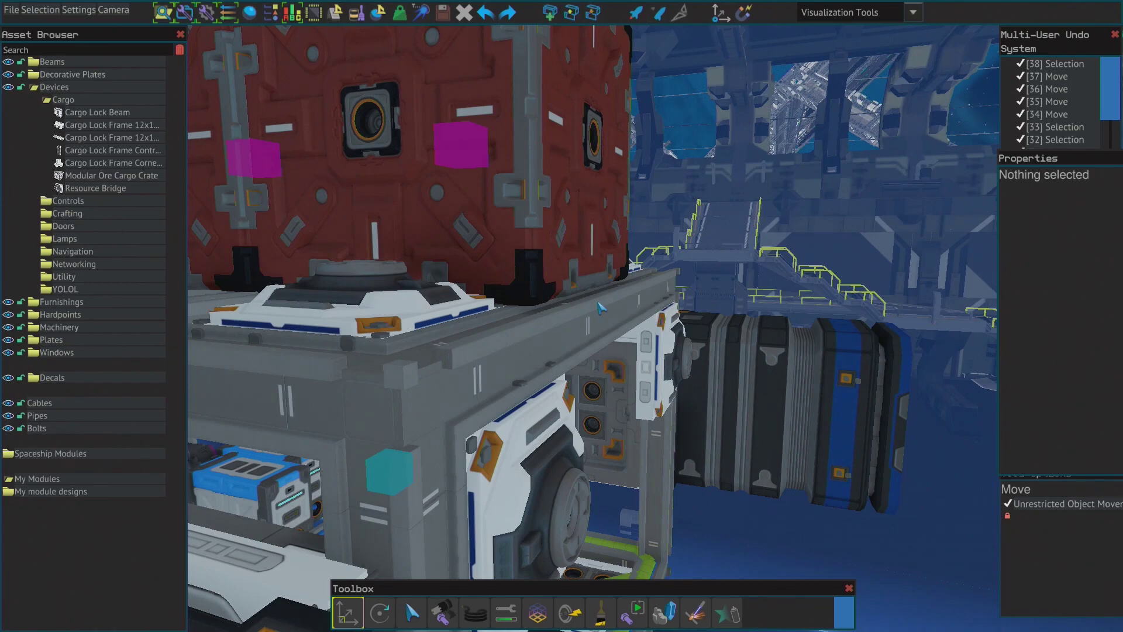
pyautogui.moveTo(746, 168); pyautogui.dragTo(746, 169, button='right')
pyautogui.press('a')
pyautogui.press('d')
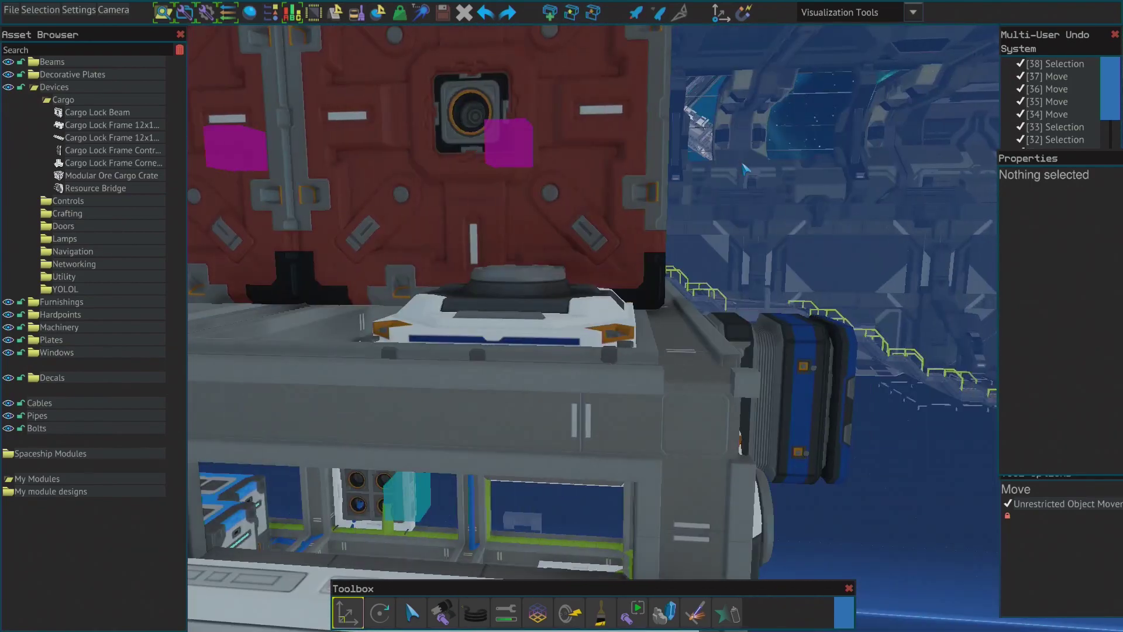
pyautogui.press('d')
pyautogui.press('a')
pyautogui.press('s')
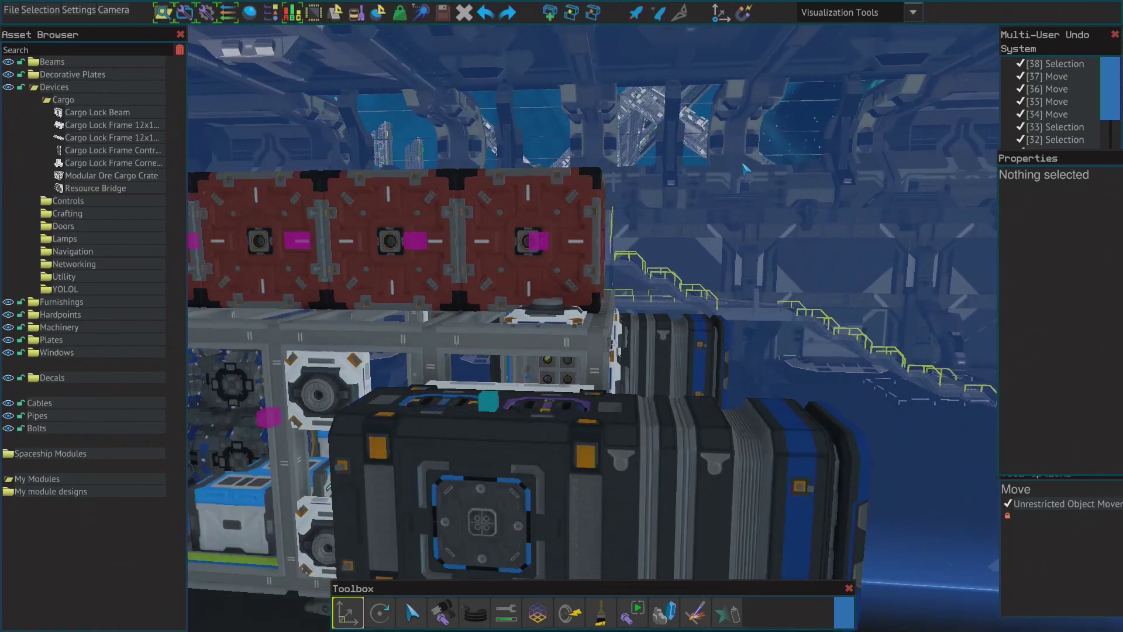
pyautogui.moveTo(744, 168); pyautogui.dragTo(745, 169, button='right')
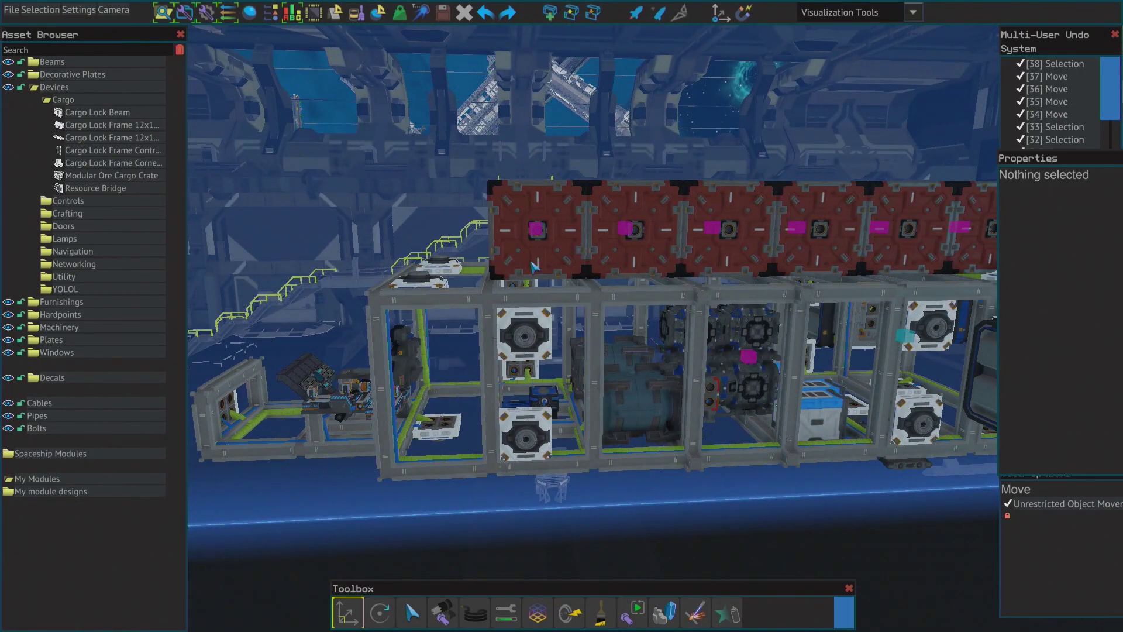
pyautogui.press('d')
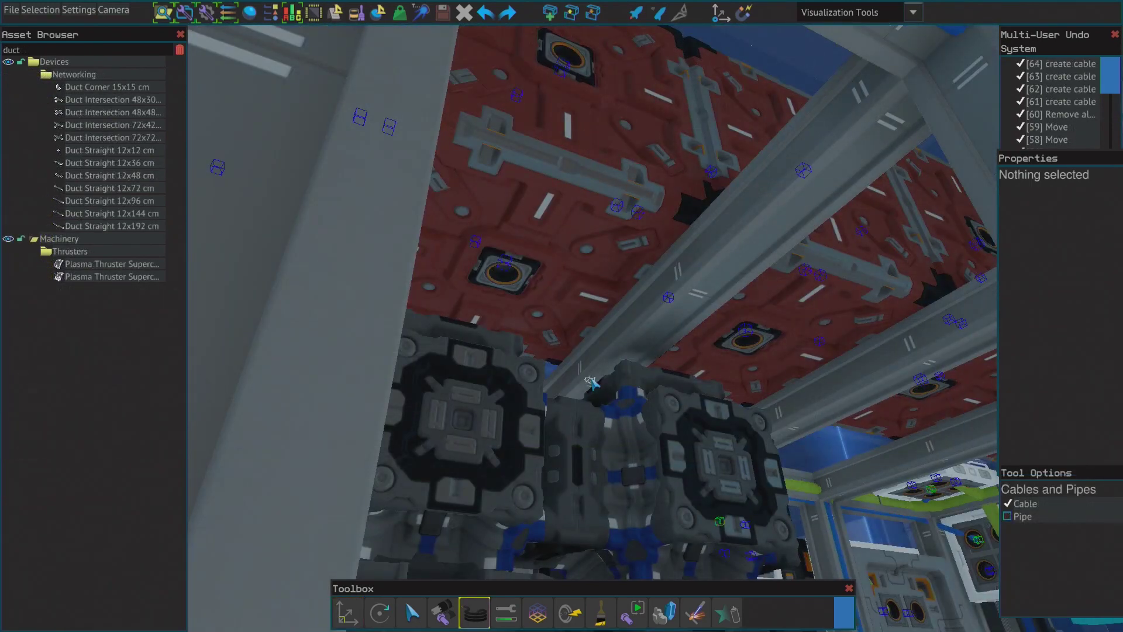
# Slide the Device Hardpoint sideways to the middle between the two front top thrusters.
pyautogui.moveTo(591, 379)
pyautogui.mouseDown(button='right')
pyautogui.moveTo(602, 381)
pyautogui.moveTo(592, 380)
pyautogui.mouseUp(button='right')
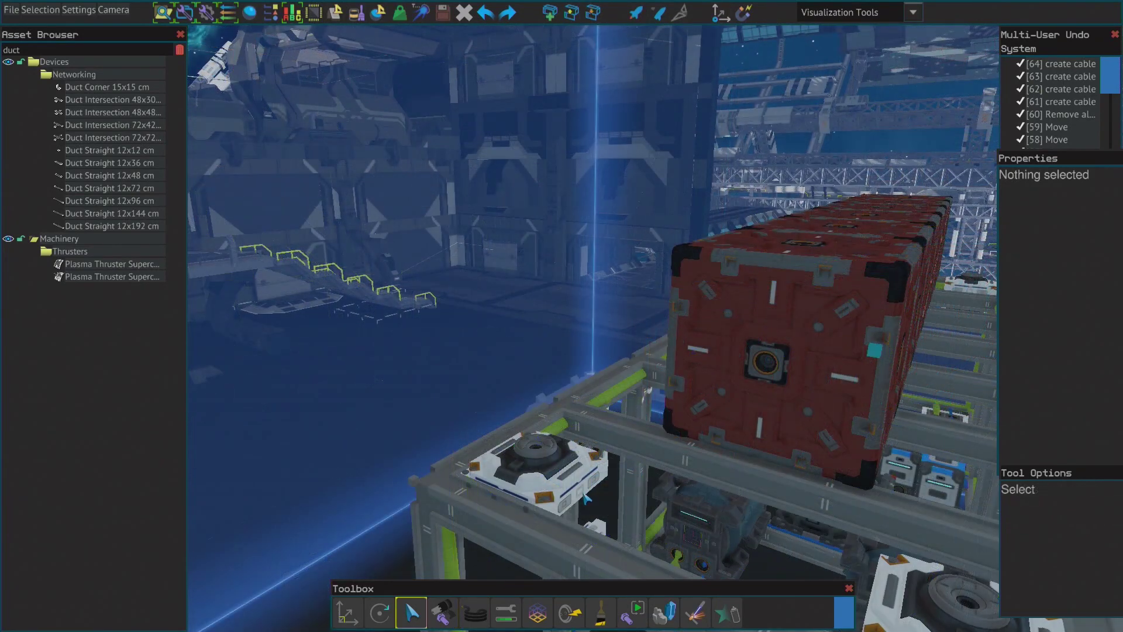
pyautogui.click(580, 496)
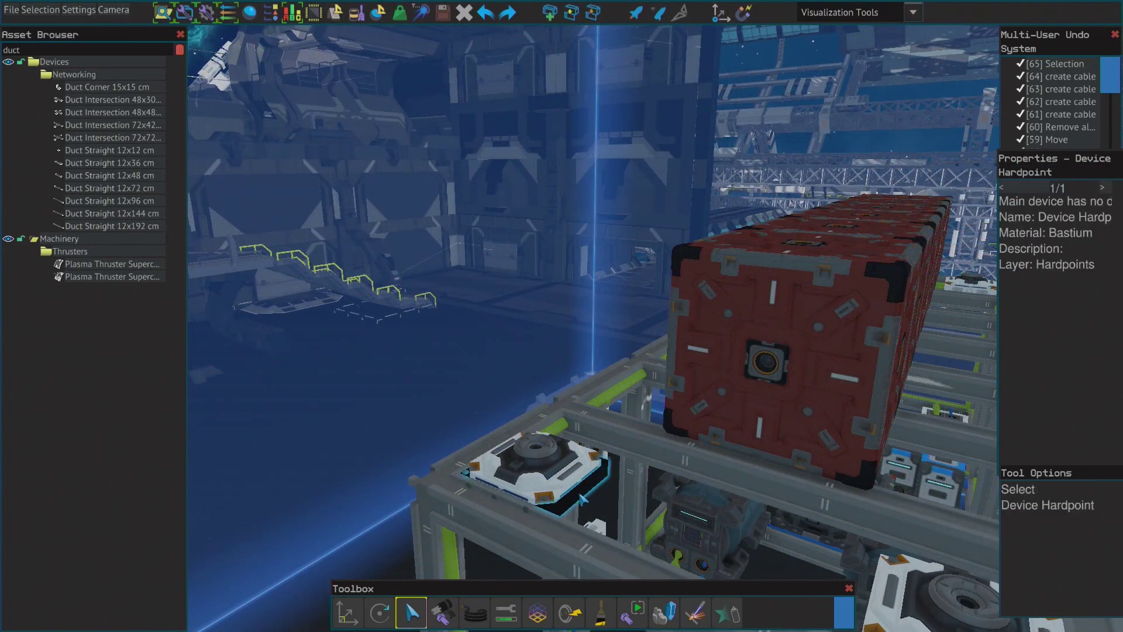
pyautogui.press('d')
pyautogui.press('w')
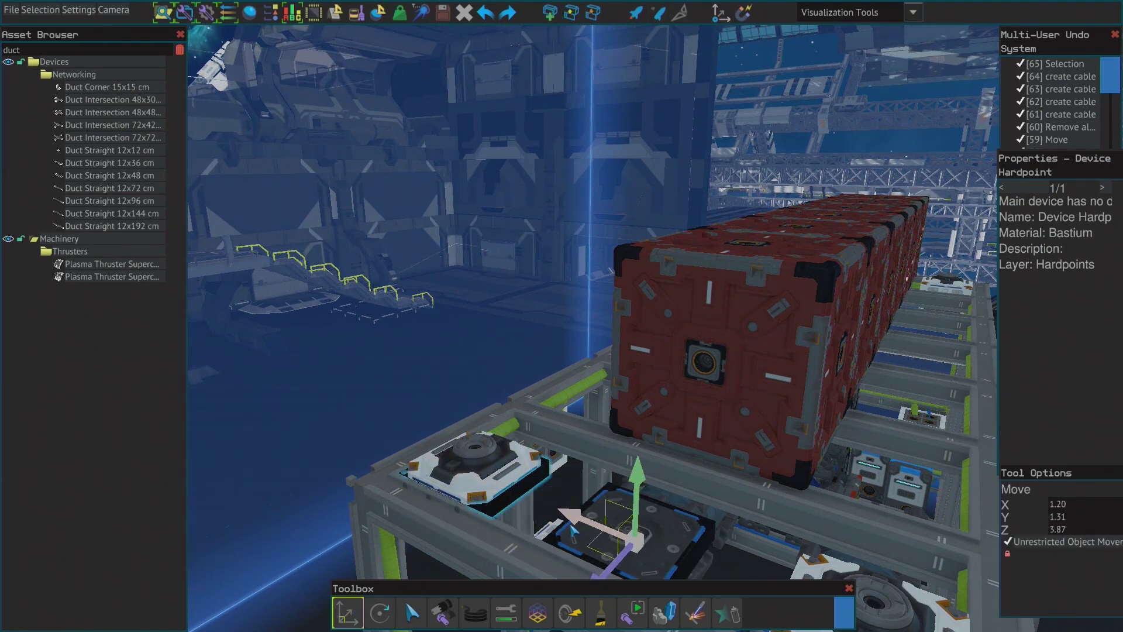
pyautogui.moveTo(572, 531); pyautogui.dragTo(573, 529)
pyautogui.click(408, 389)
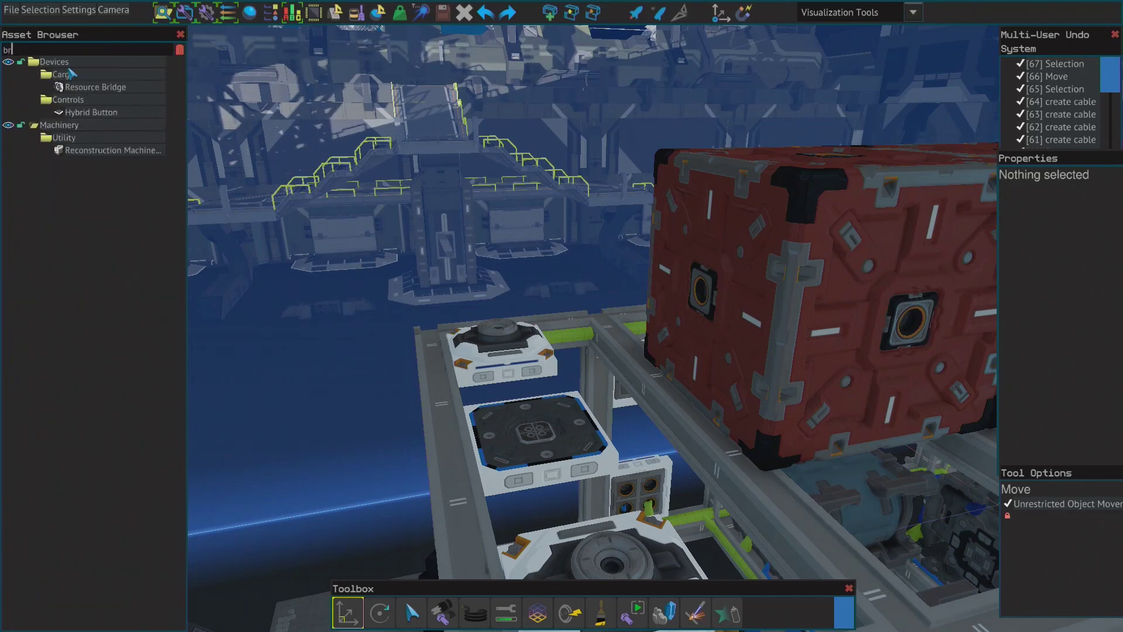
# Search the assets for "bridge" and mount a Resource Bridge on the hardpoint between the front top thrusters.
pyautogui.write('dge')
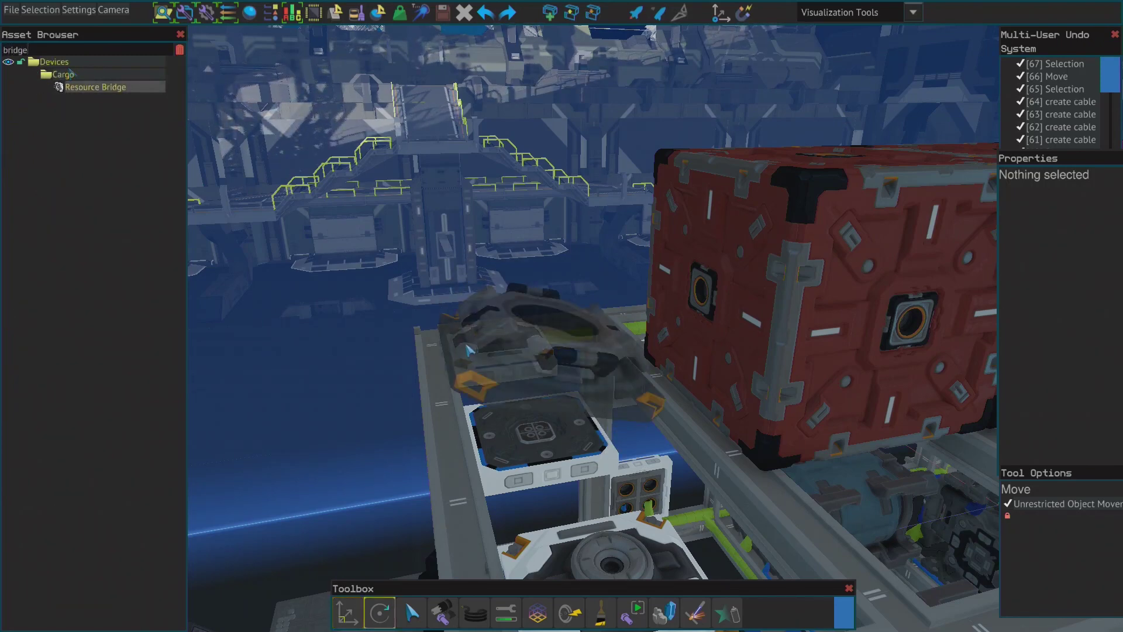
pyautogui.click(460, 353)
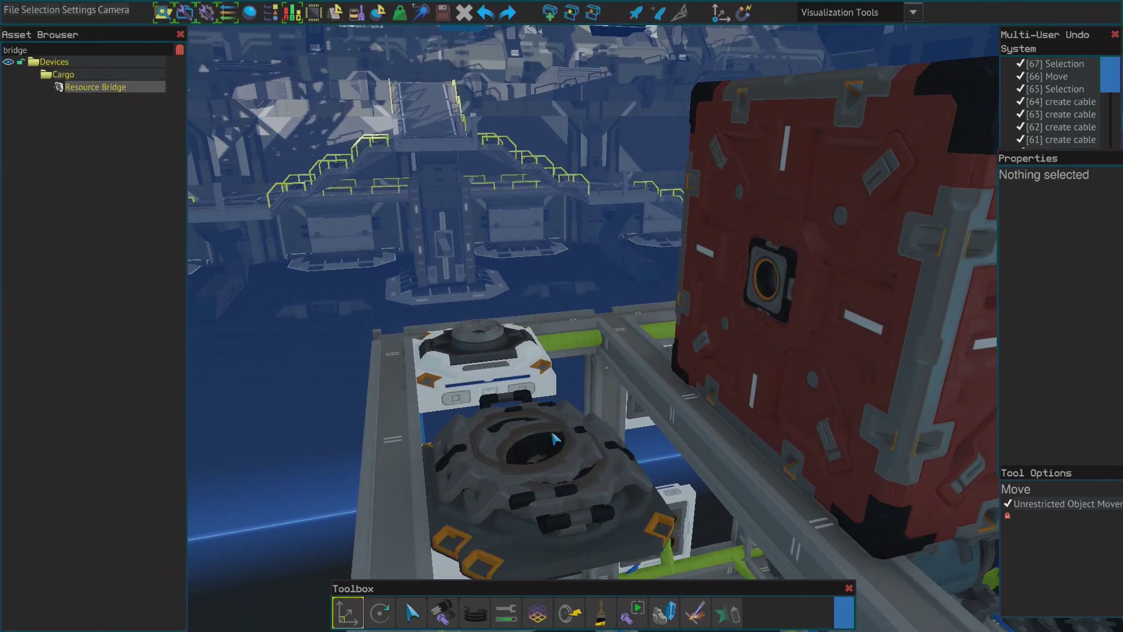
pyautogui.rightClick(378, 263)
pyautogui.moveTo(377, 264); pyautogui.dragTo(414, 218, button='right')
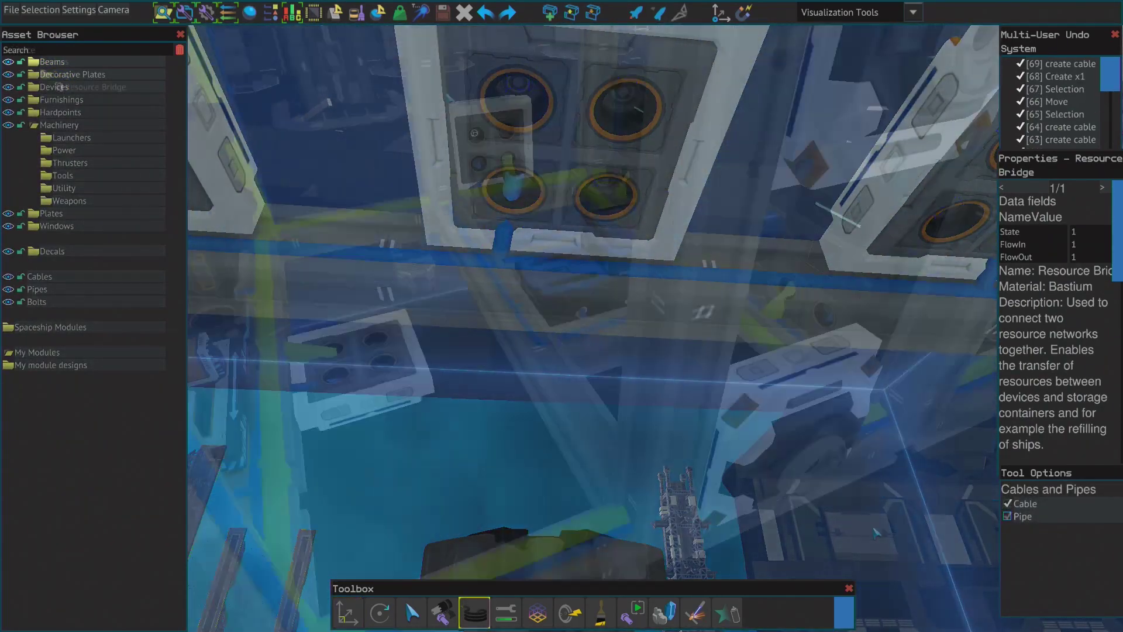
pyautogui.moveTo(421, 135); pyautogui.dragTo(638, 92, button='right')
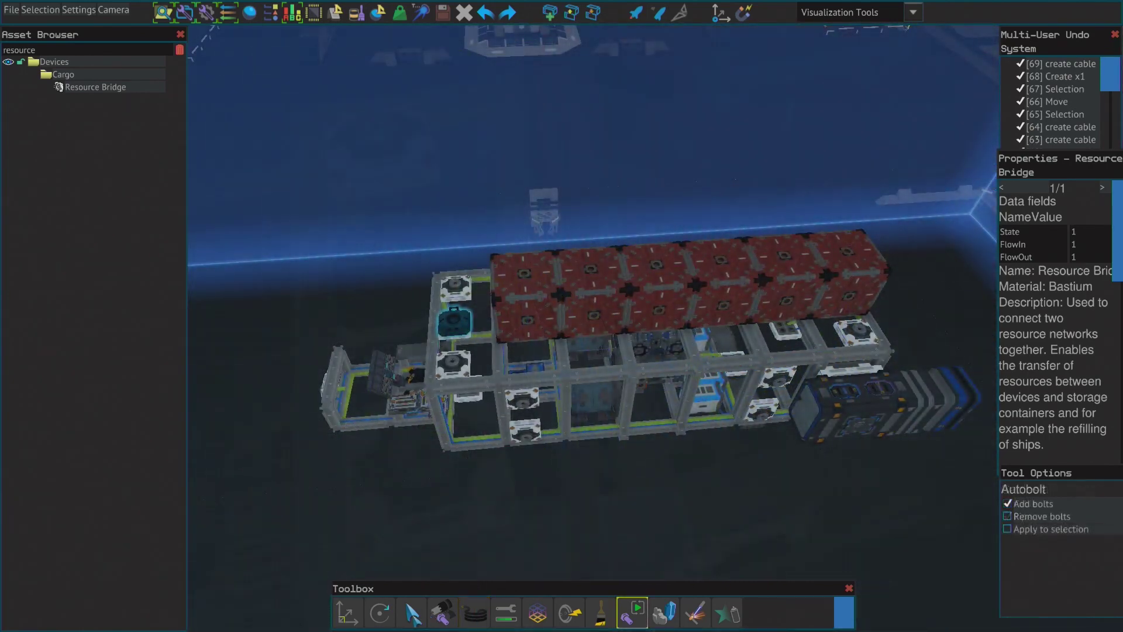
# Select the entire ship and autobolt it with the Add bolts option.
pyautogui.press('Escape')
pyautogui.hotkey('ctrl', 'a')
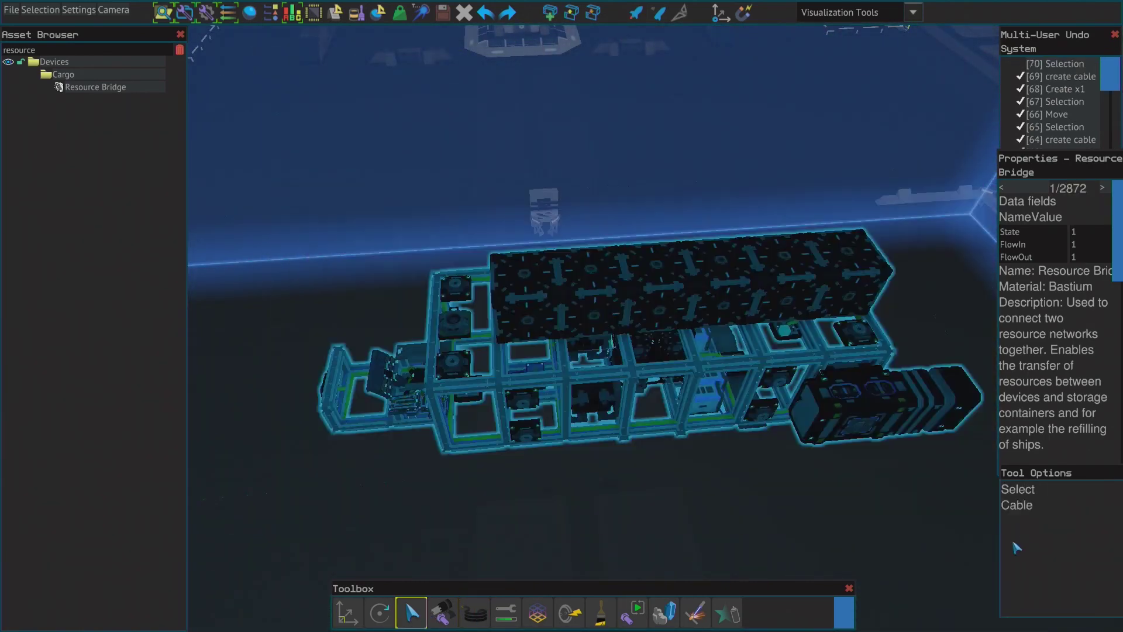
pyautogui.click(635, 615)
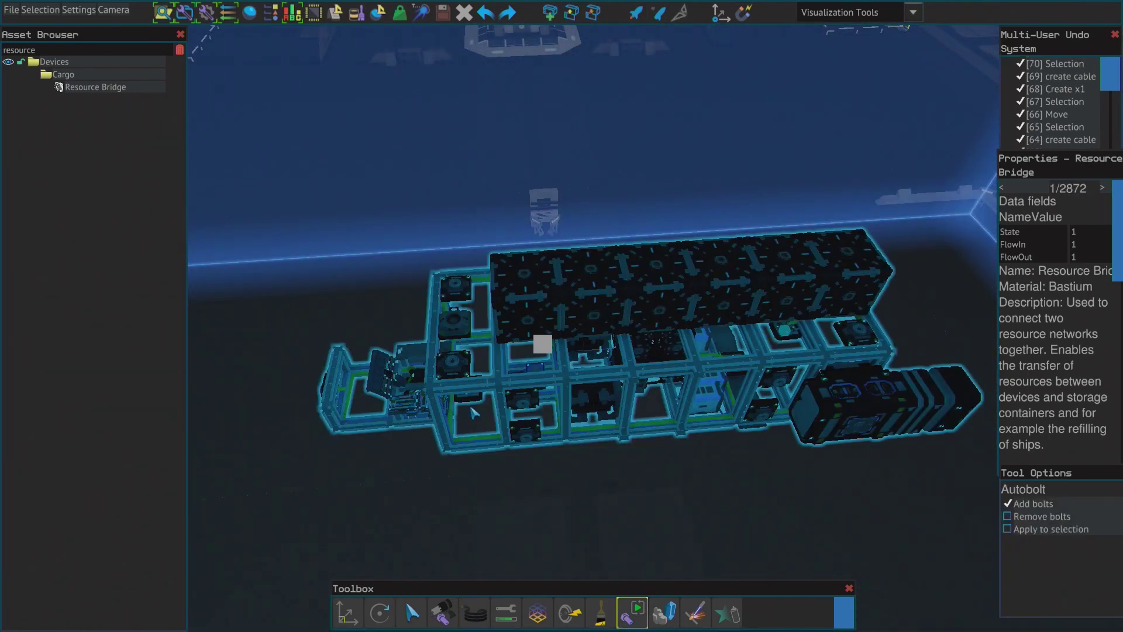
pyautogui.click(449, 424)
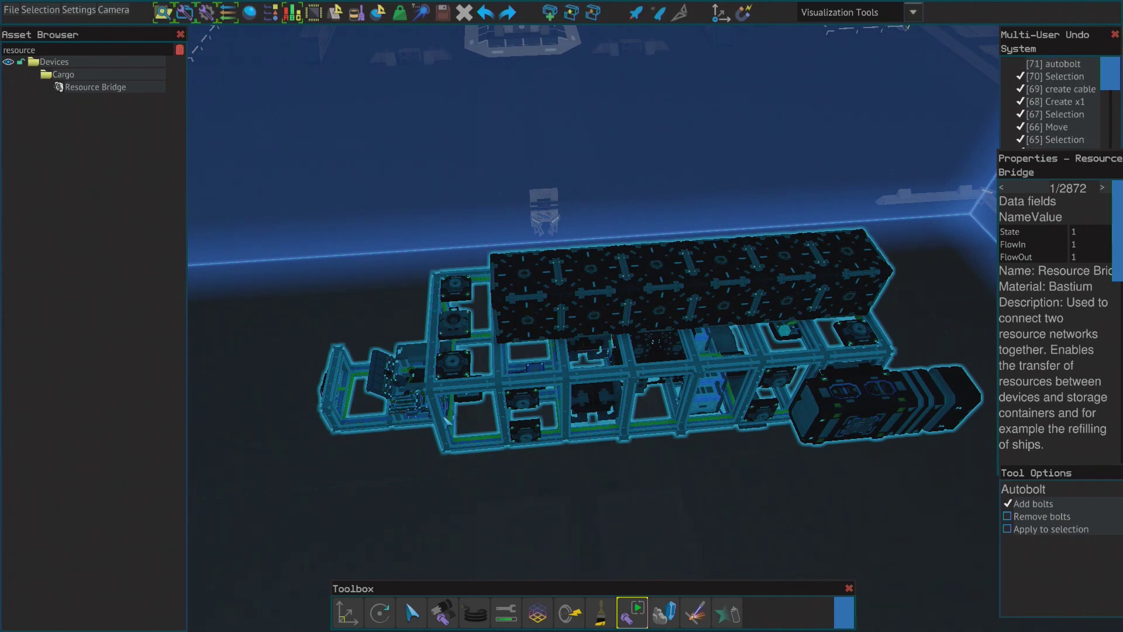
# Check the bolts under the cargo crates and add bolts by hand where the crates rest on the frame beams.
pyautogui.press('a')
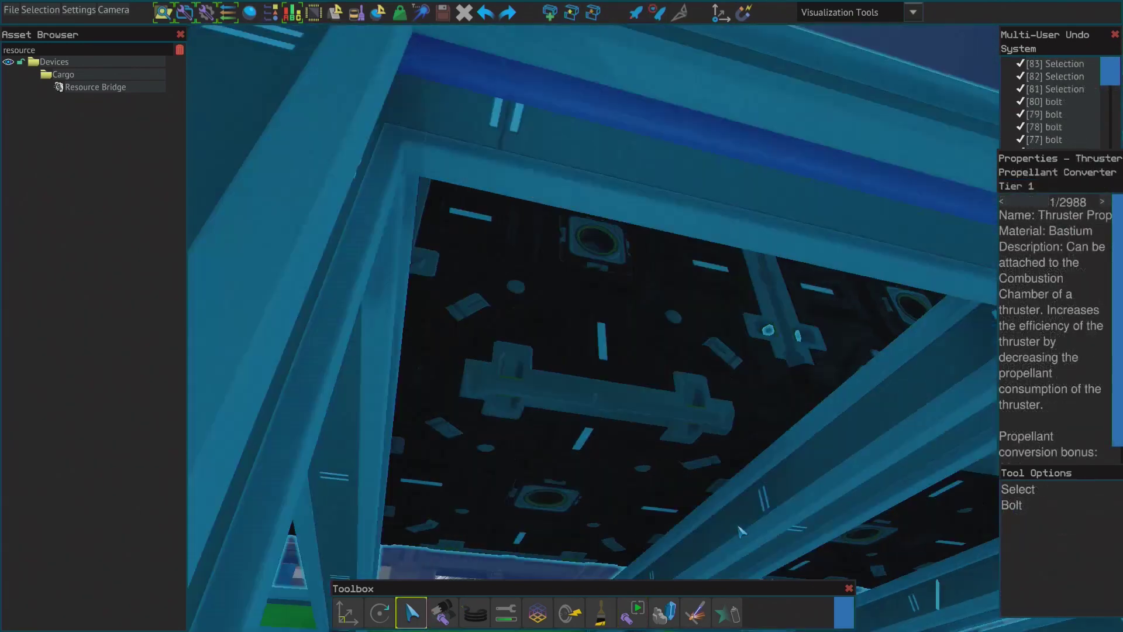
pyautogui.press('a')
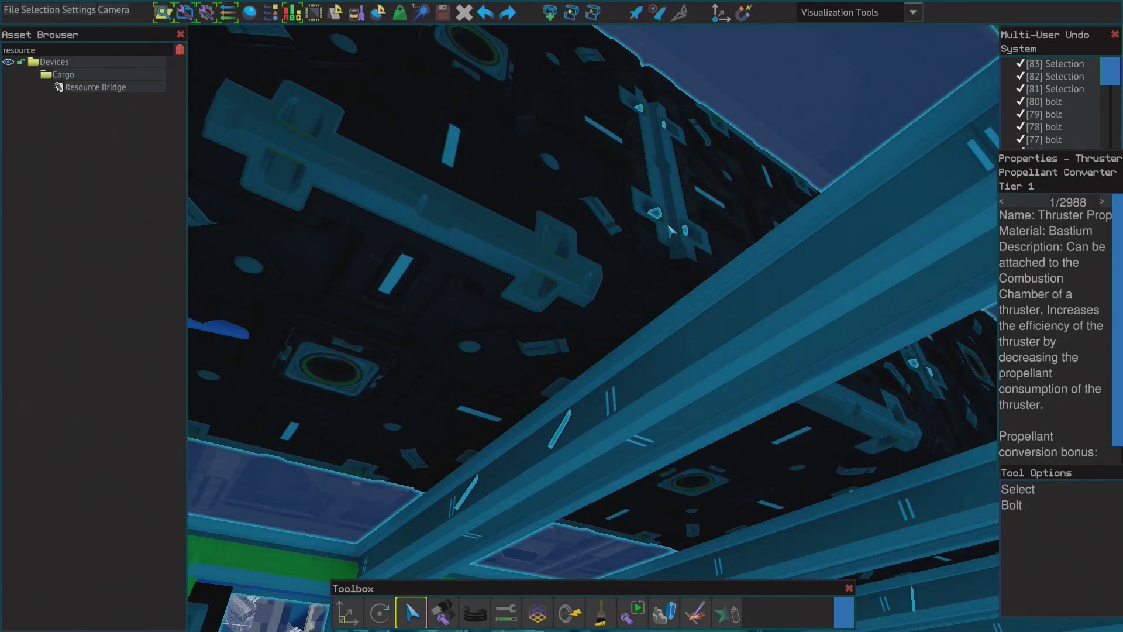
pyautogui.press('s')
pyautogui.moveTo(309, 502); pyautogui.dragTo(316, 499, button='right')
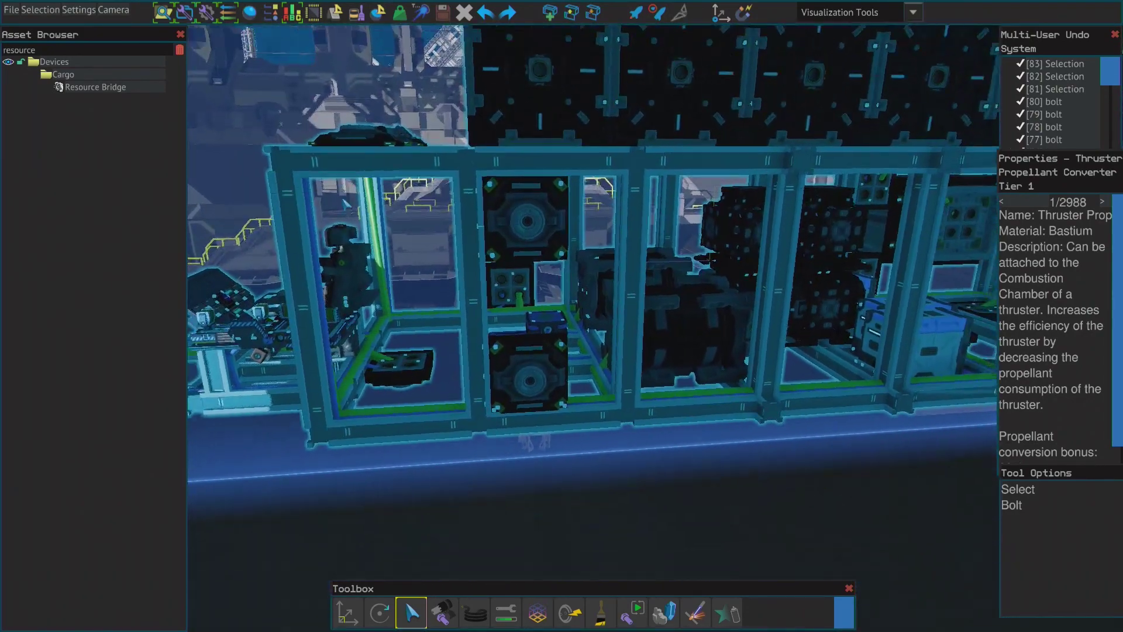
pyautogui.press('a')
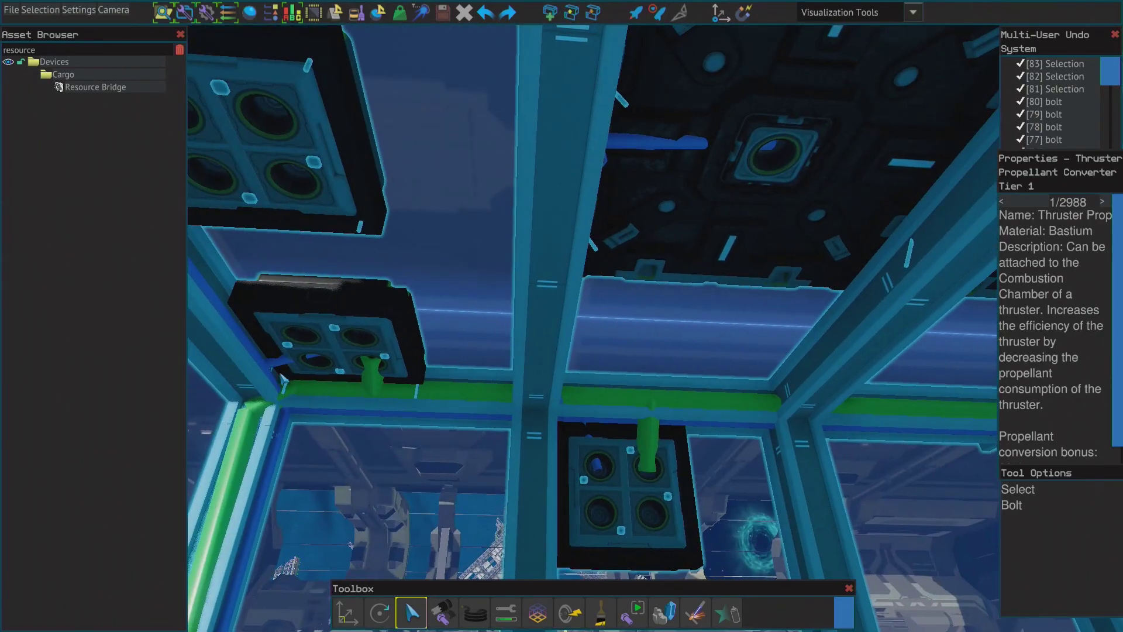
pyautogui.press('w')
pyautogui.press('d')
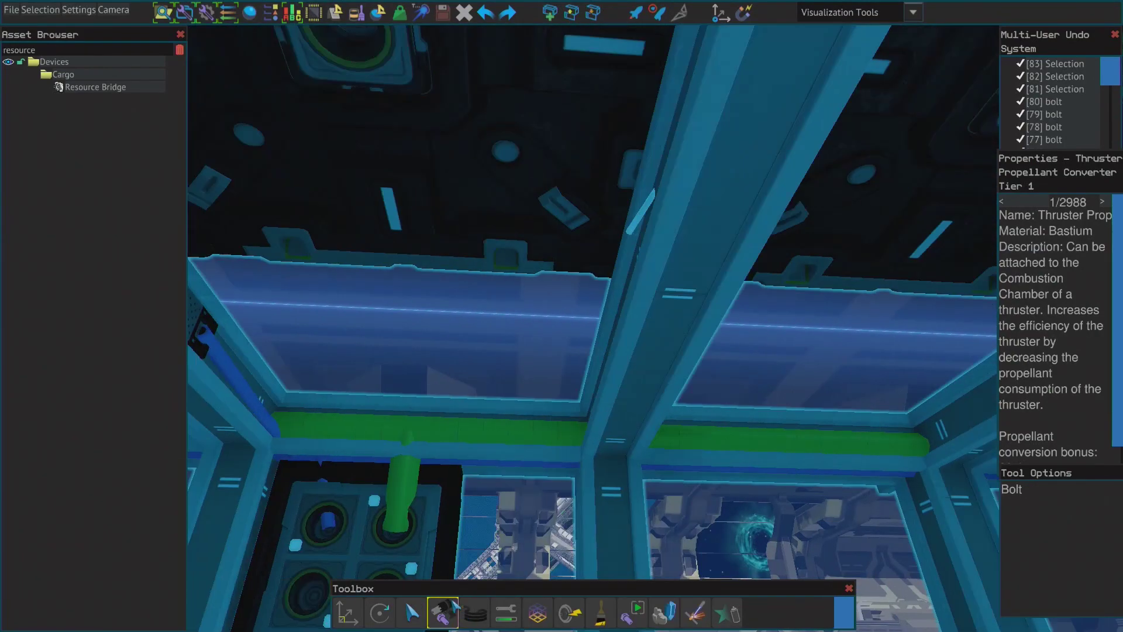
pyautogui.press('a')
pyautogui.click(478, 120)
pyautogui.press('d')
pyautogui.press('d')
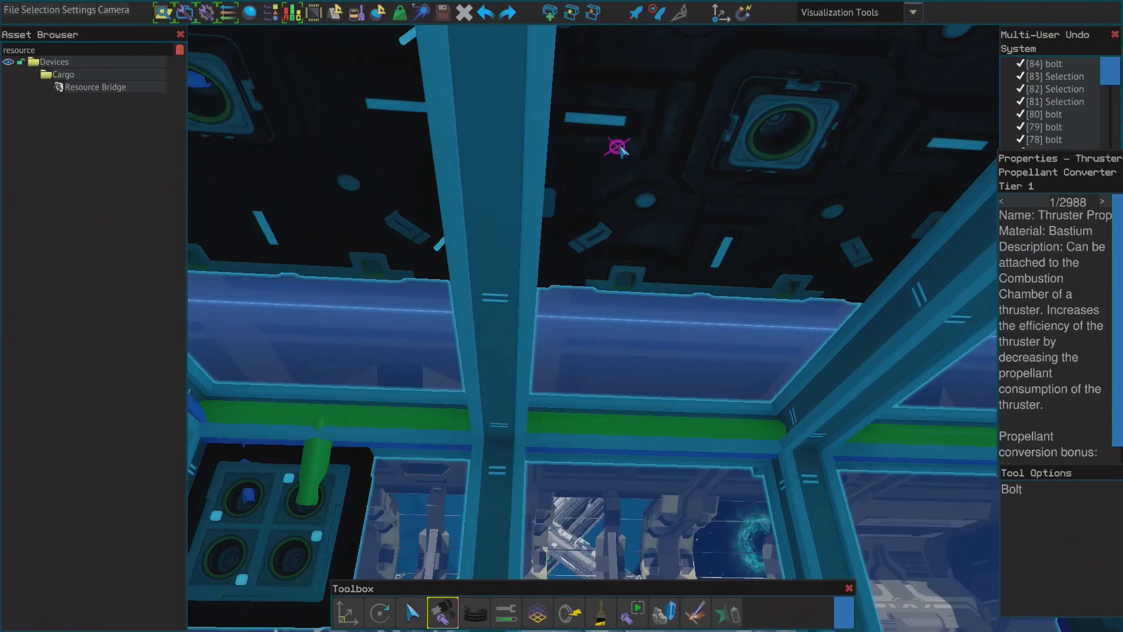
pyautogui.click(498, 159)
pyautogui.press('d')
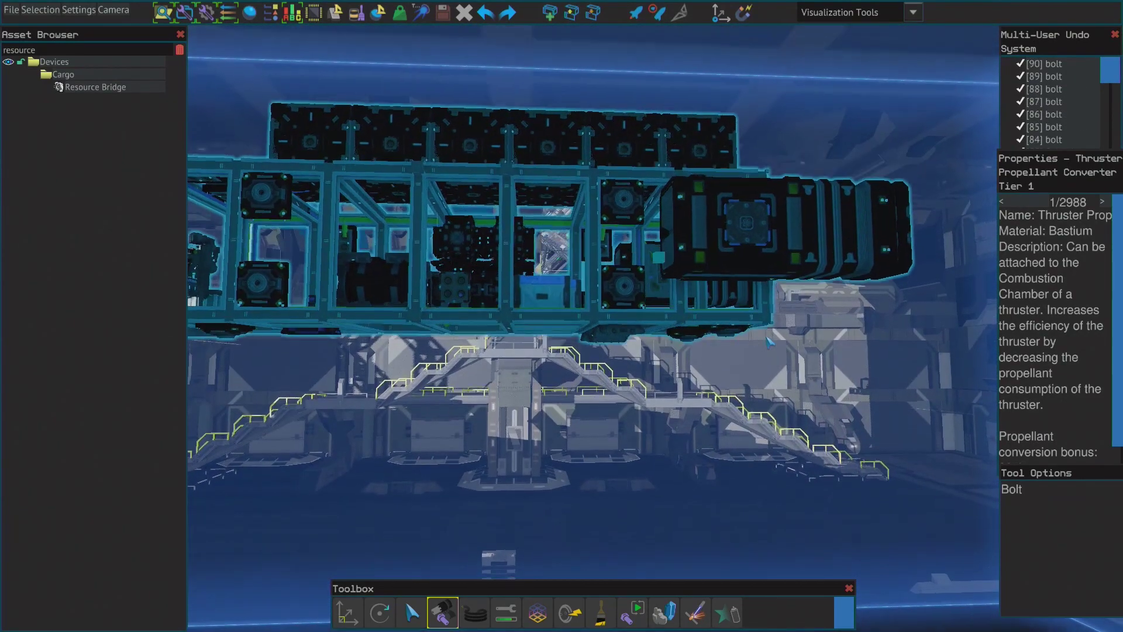
# Show the Center of mass marker and compare it with the center of thrust from the ship's side.
pyautogui.press('space')
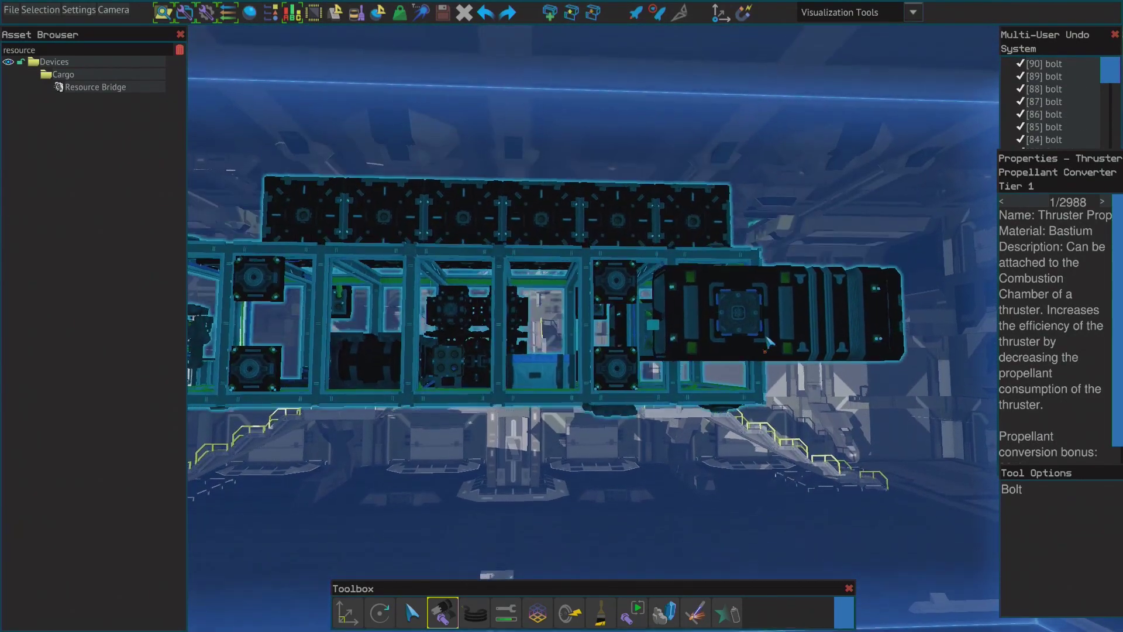
pyautogui.press('space')
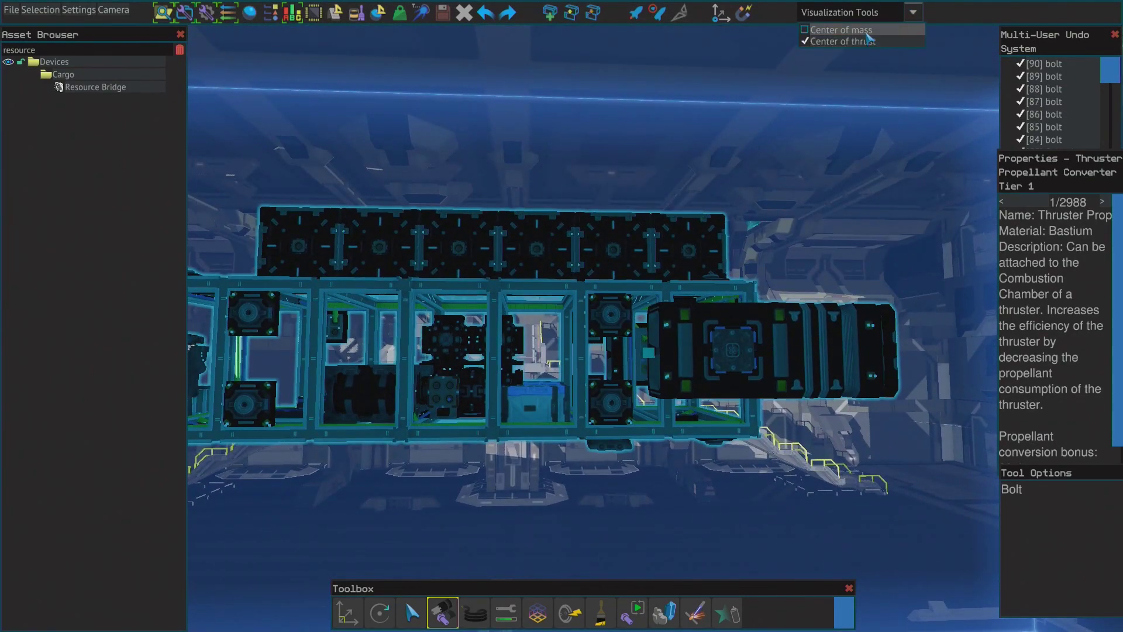
pyautogui.moveTo(786, 165); pyautogui.dragTo(785, 162, button='right')
pyautogui.press('s')
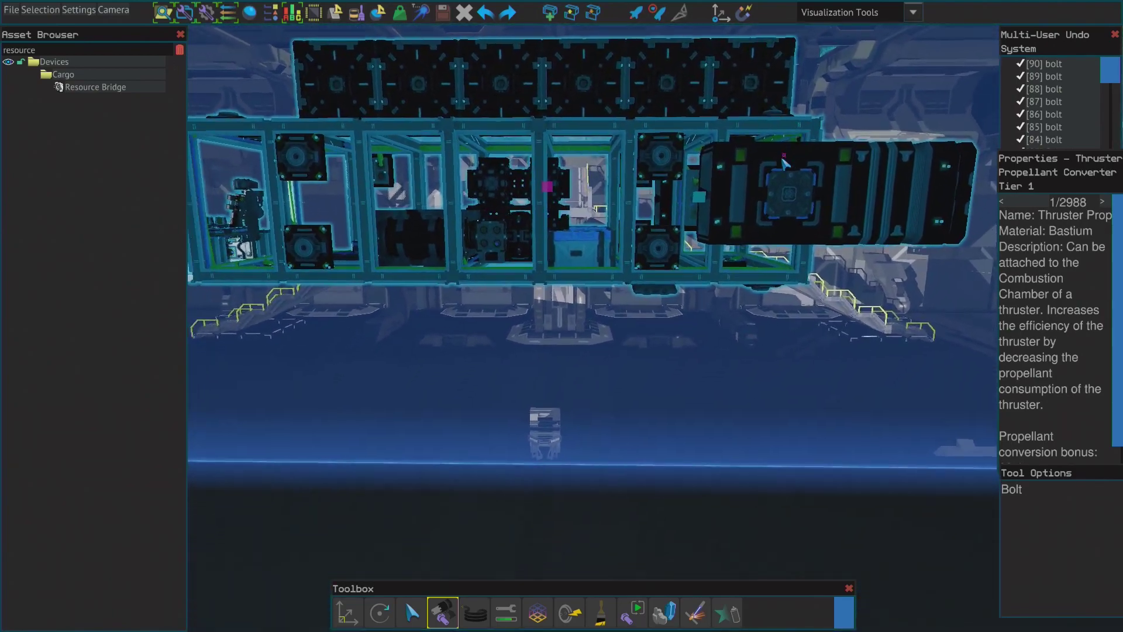
# Enter Test Mode and check the inventory at the resource bridge for connected containers.
pyautogui.press('a')
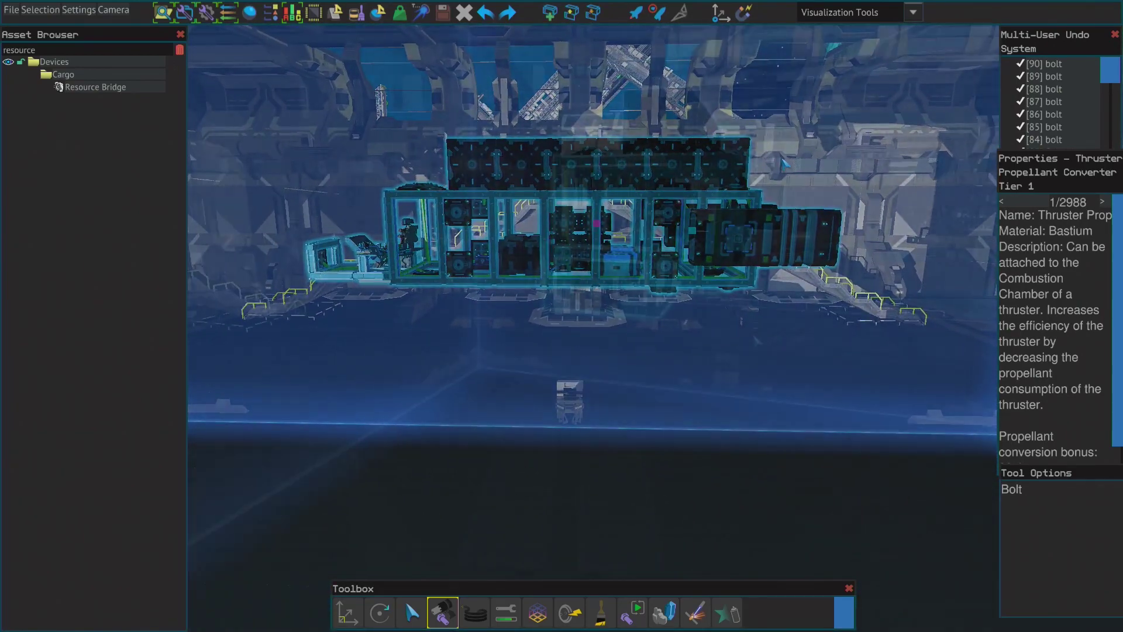
pyautogui.moveTo(785, 165); pyautogui.dragTo(753, 337, button='right')
pyautogui.press('d')
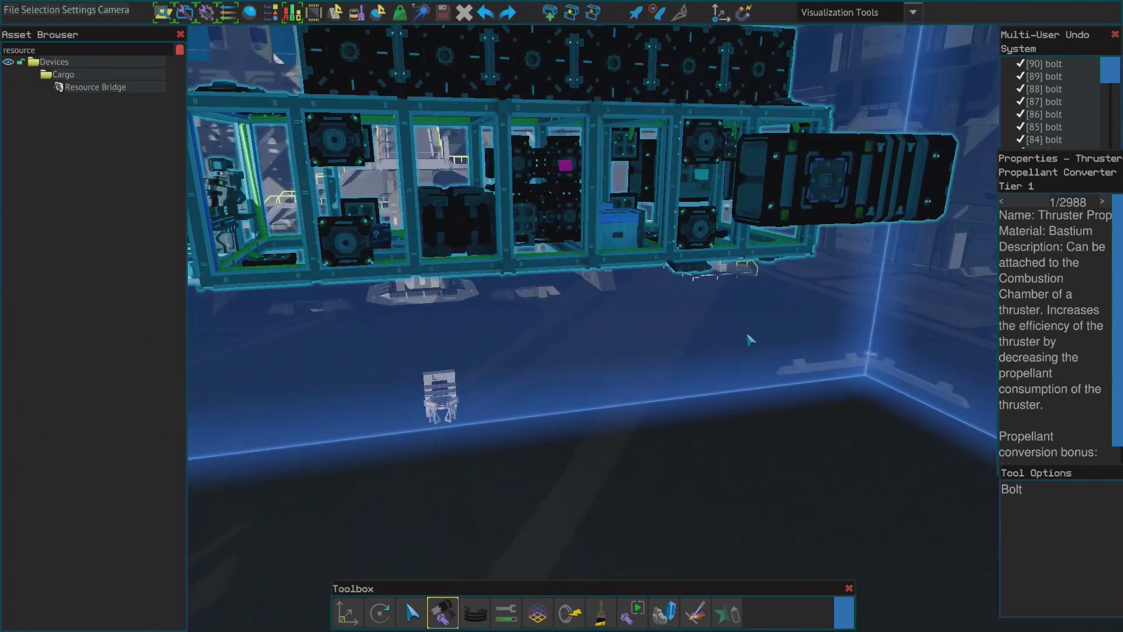
pyautogui.press('a')
pyautogui.click(638, 14)
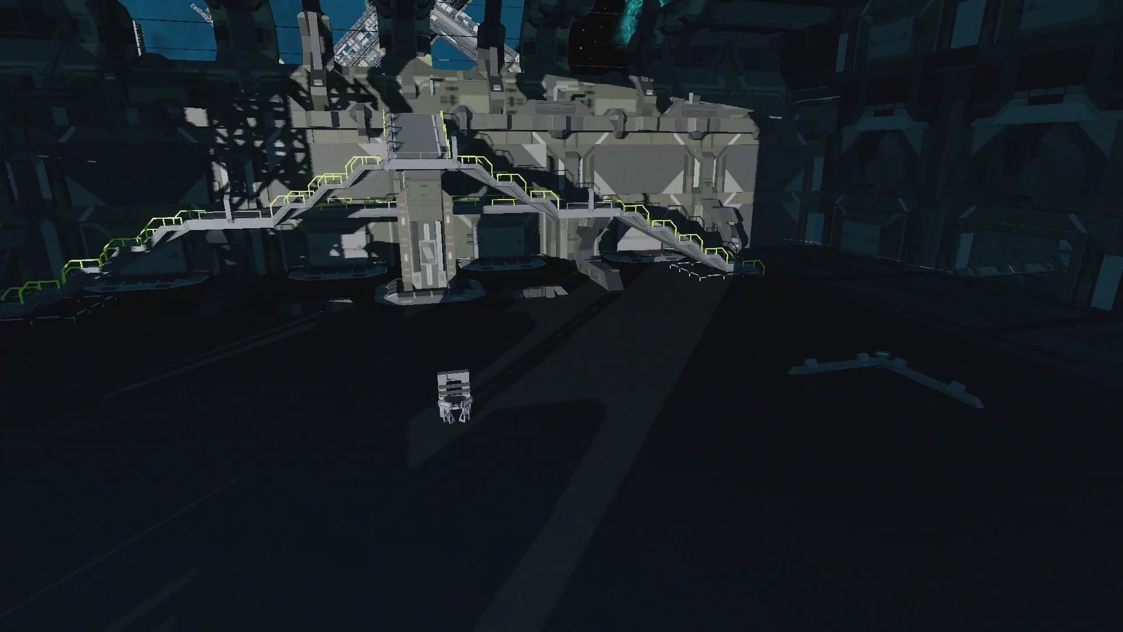
pyautogui.press('a')
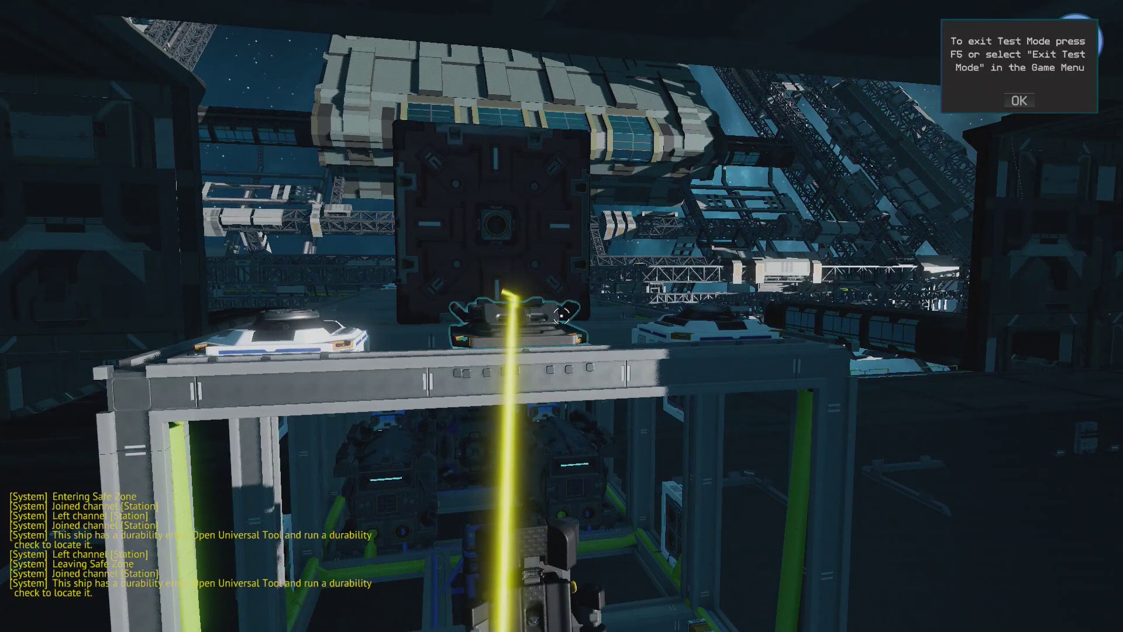
pyautogui.press('i')
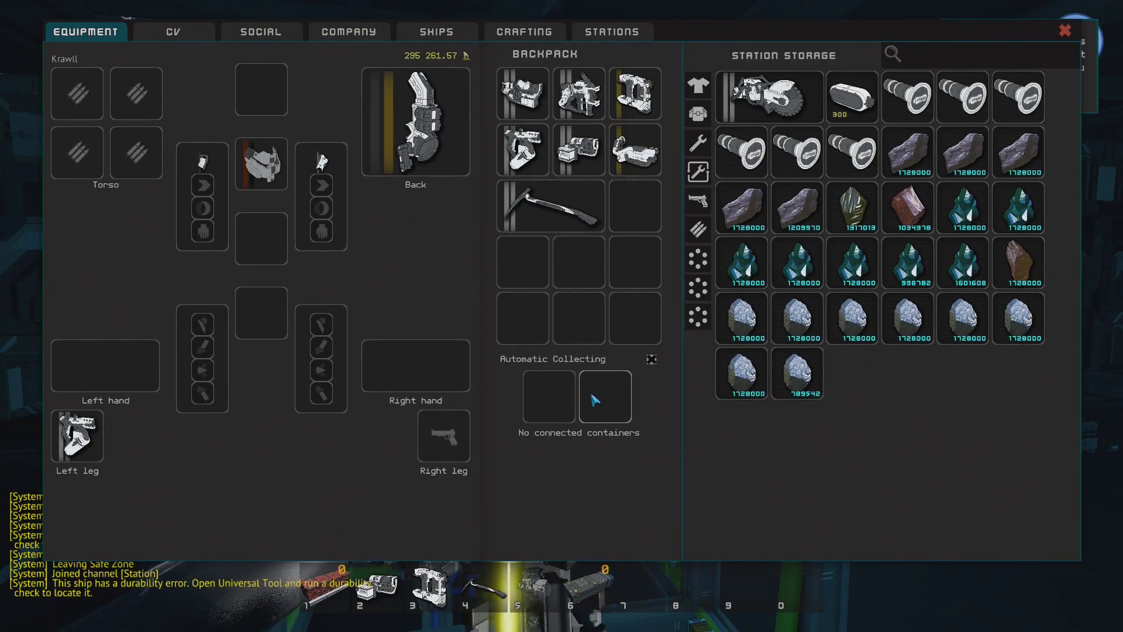
pyautogui.press('i')
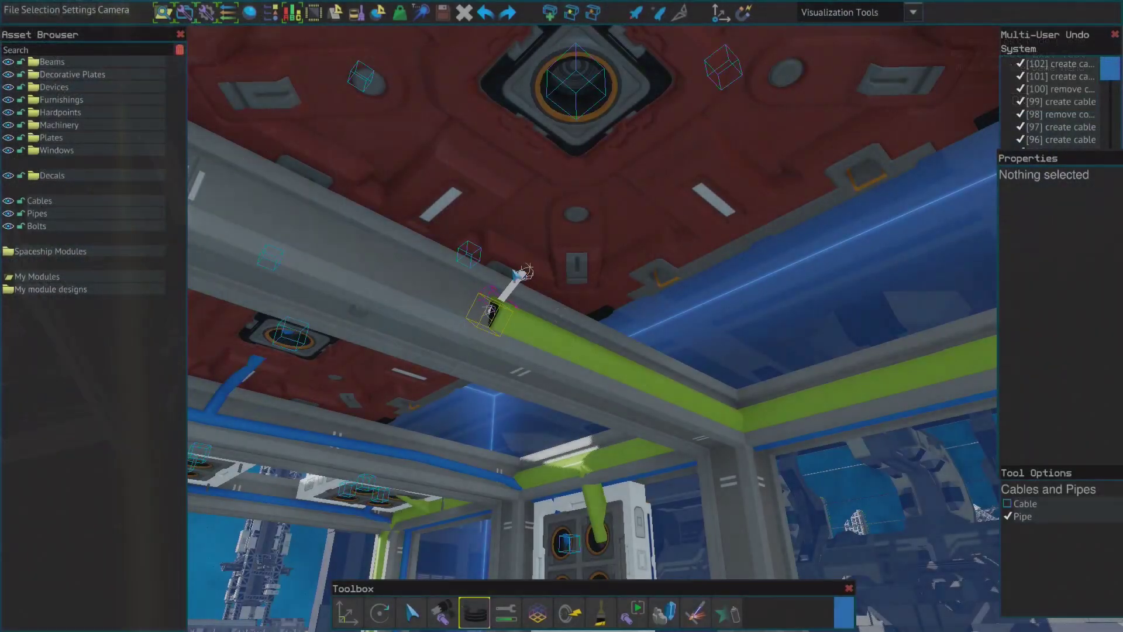
# Run a pipe from the green pipe on the upper frame beam to the socket of the ore cargo crate above it.
pyautogui.click(548, 121)
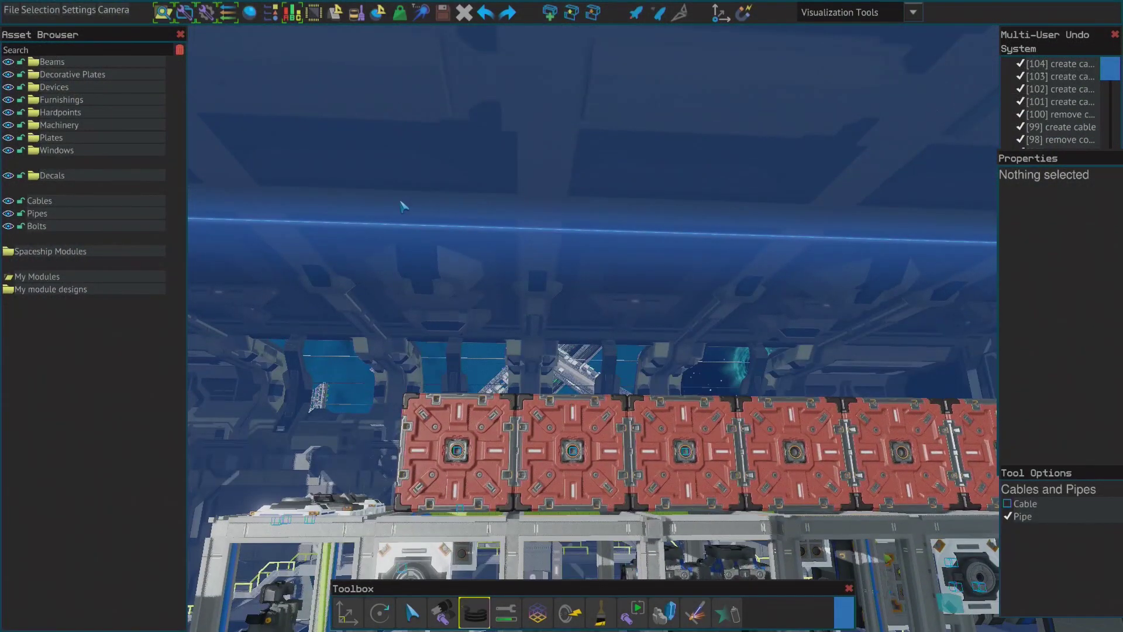
# Retest the crate's new pipe connection in Test Mode by checking the resource bridge's connected containers, and return to the ship editor.
pyautogui.press('F5')
pyautogui.press('a')
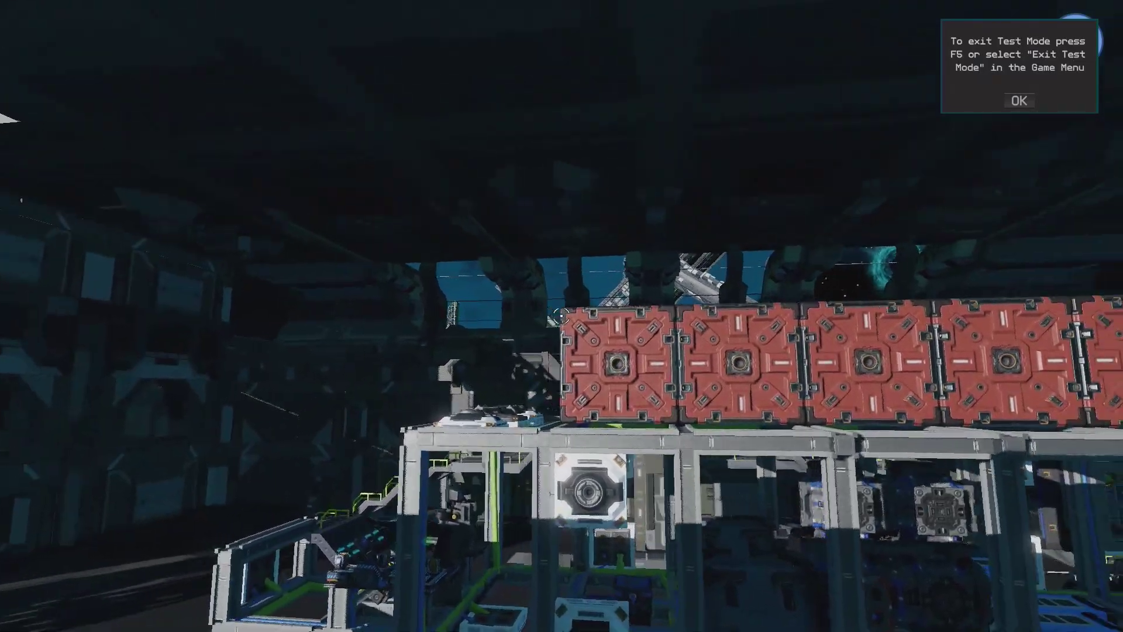
pyautogui.press('w')
pyautogui.press('a')
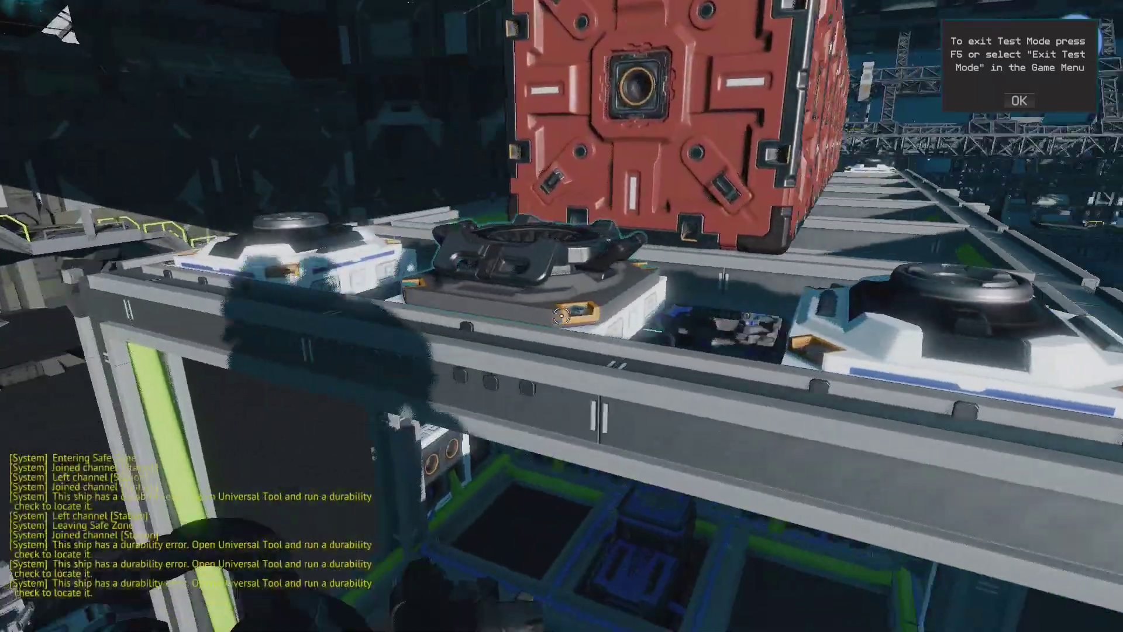
pyautogui.press('s')
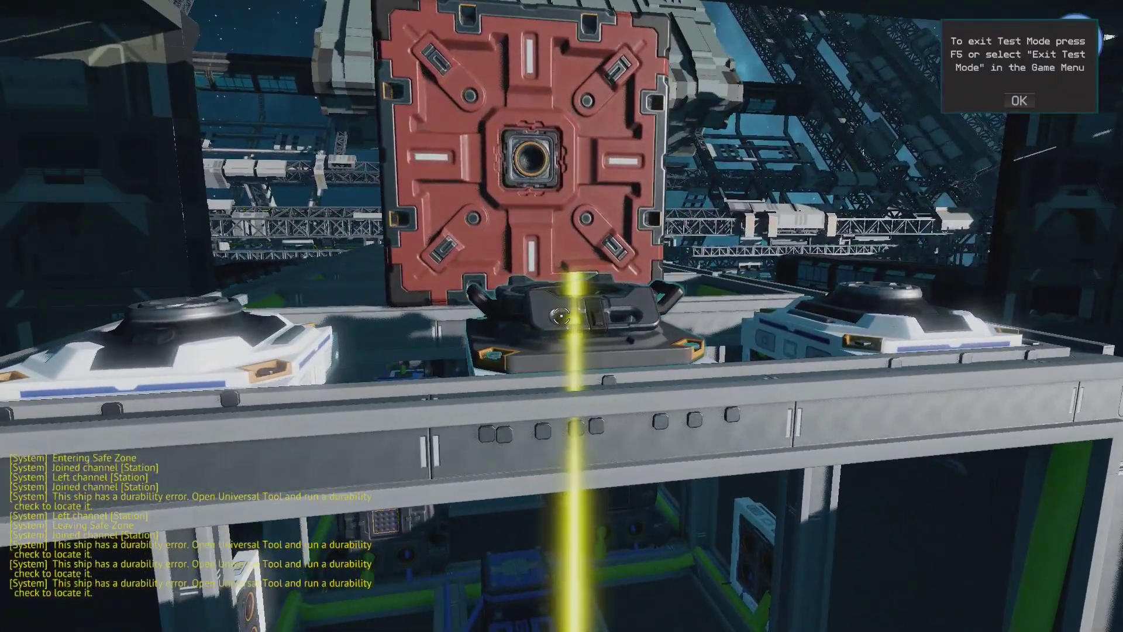
pyautogui.press('Tab')
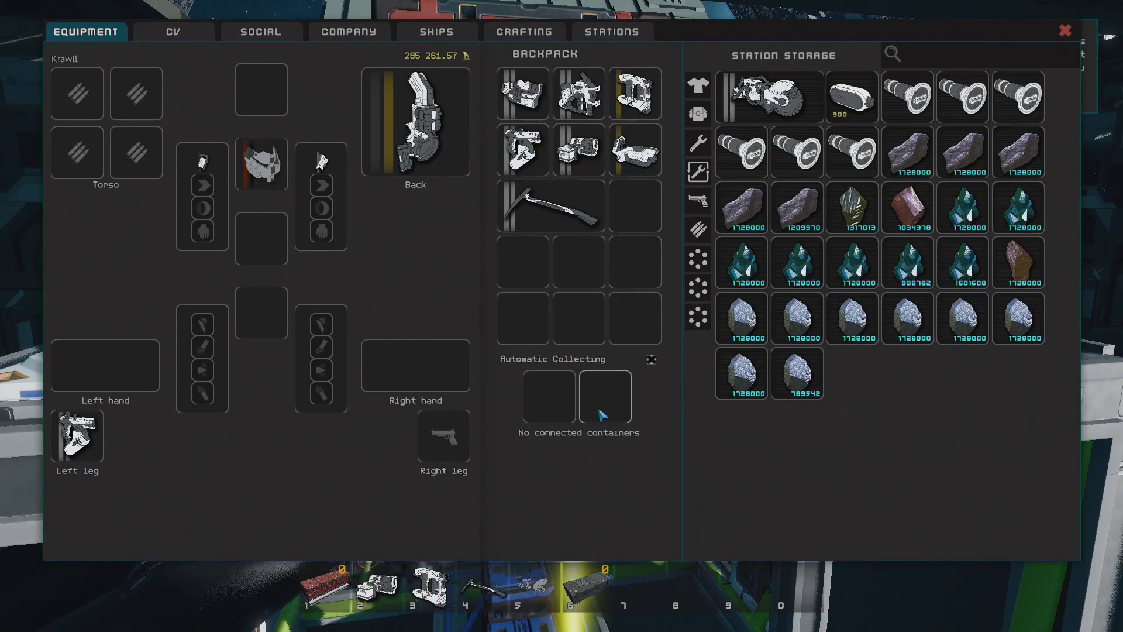
pyautogui.press('Tab')
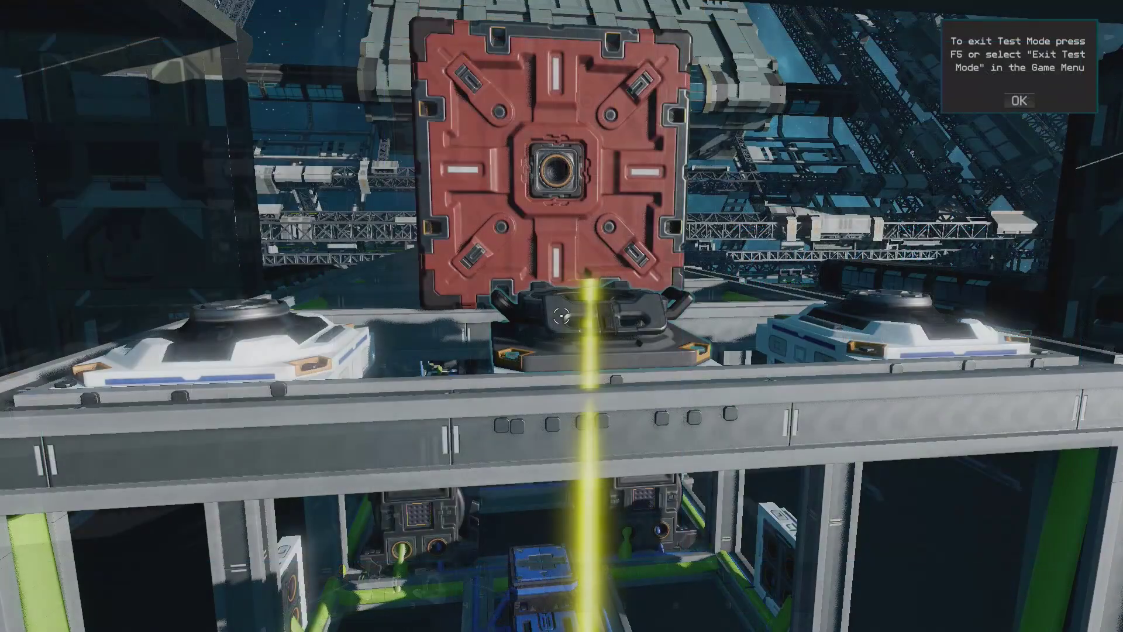
pyautogui.press('F5')
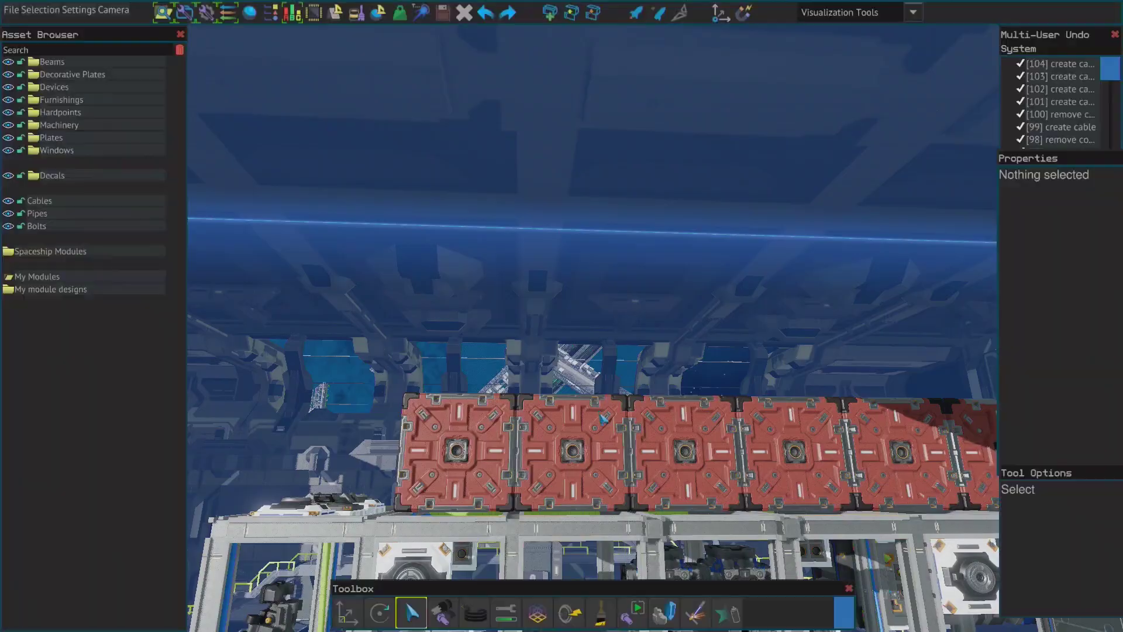
# Extend the green pipe along the front upper beam and connect it to a socket under the resource bridge's hardpoint.
pyautogui.moveTo(657, 441); pyautogui.dragTo(617, 513, button='right')
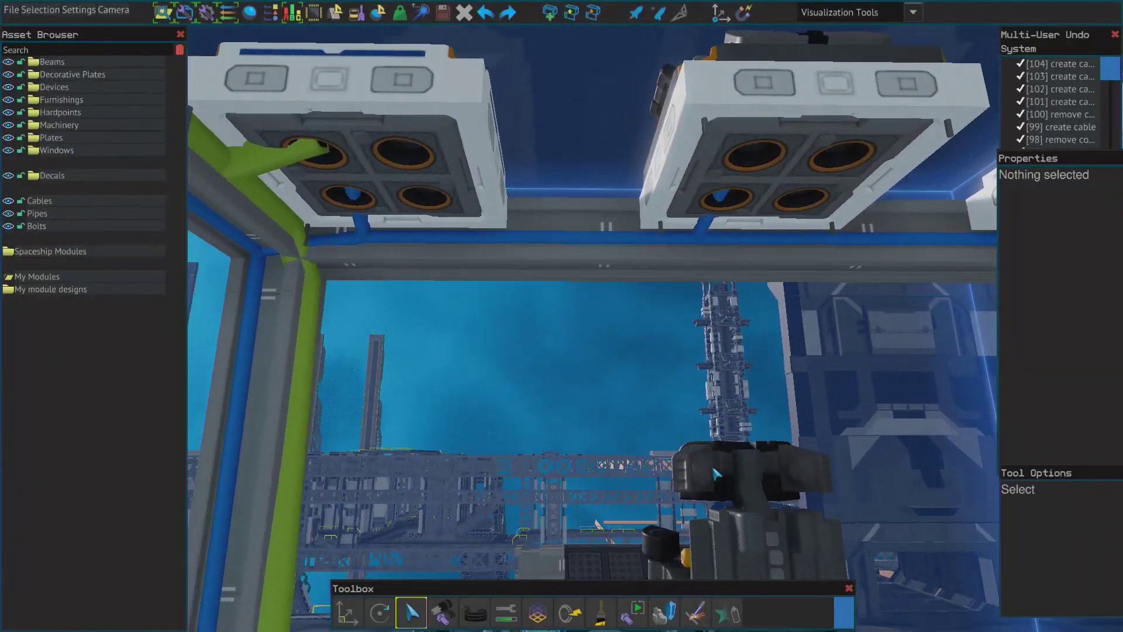
pyautogui.moveTo(713, 471); pyautogui.dragTo(713, 471, button='right')
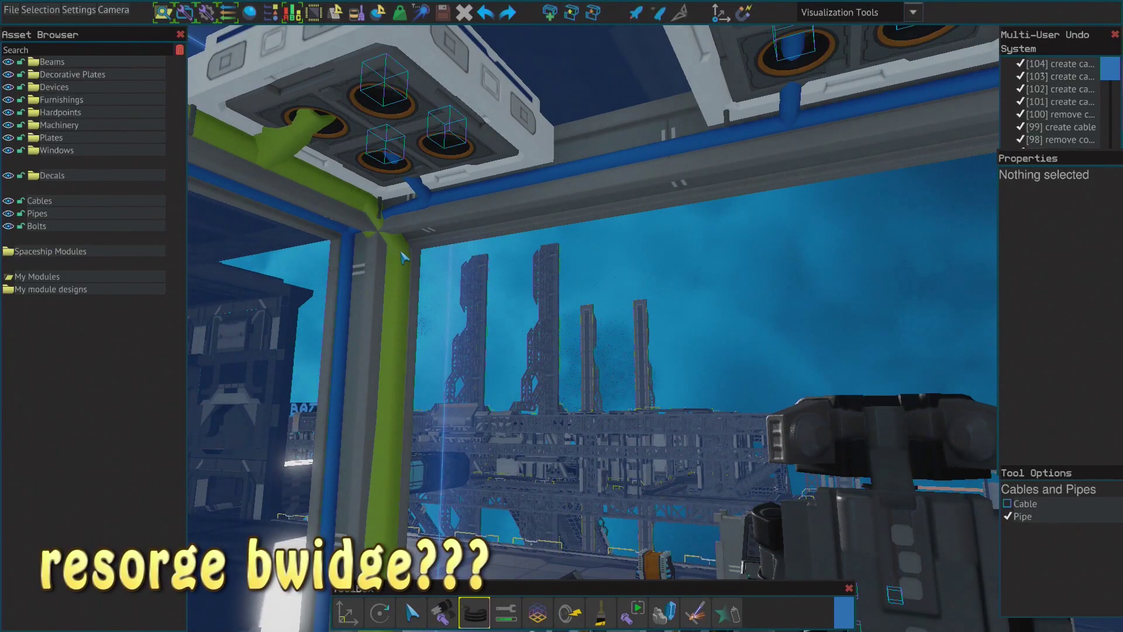
pyautogui.press('w')
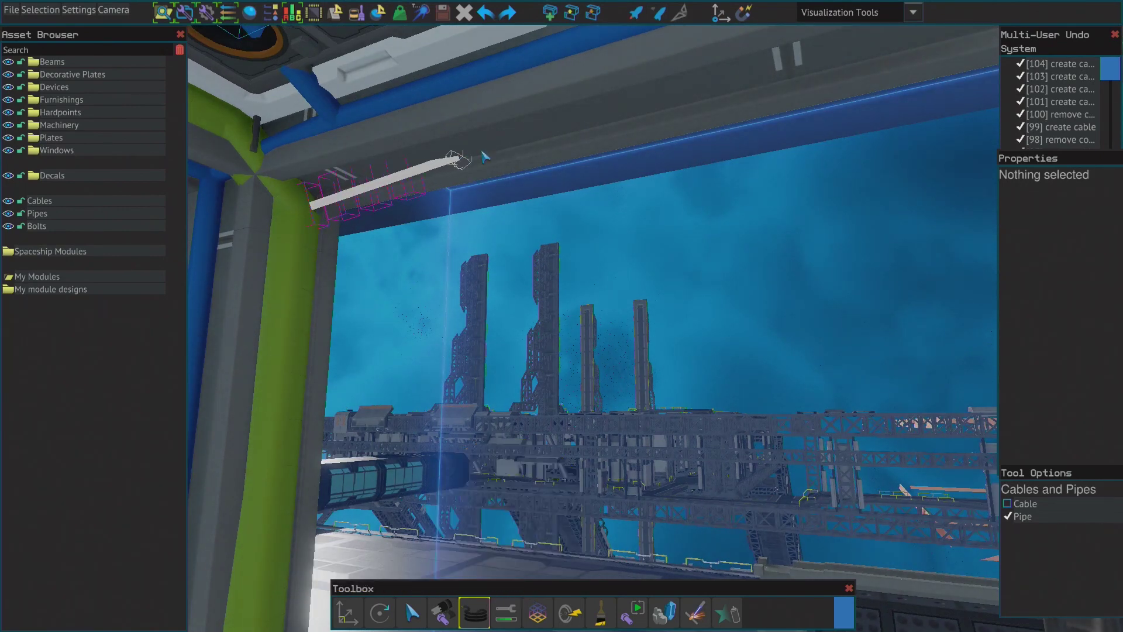
pyautogui.click(319, 206)
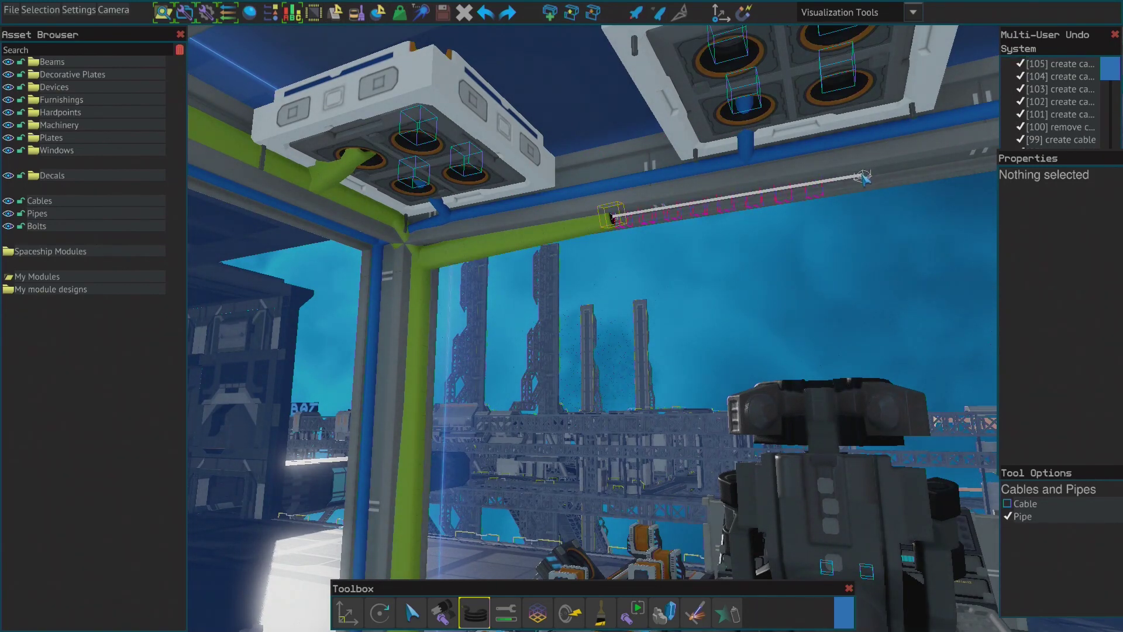
pyautogui.click(860, 179)
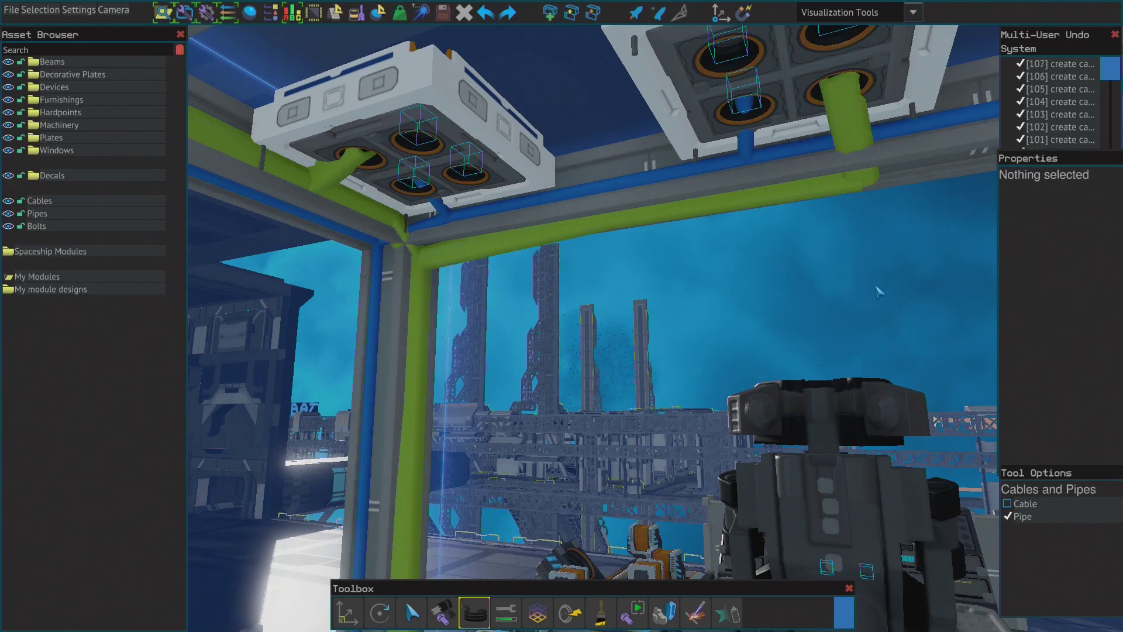
# Test the piped resource bridge in Test Mode and look through the connected containers in the inventory.
pyautogui.press('s')
pyautogui.moveTo(879, 291); pyautogui.dragTo(877, 290, button='right')
pyautogui.press('F5')
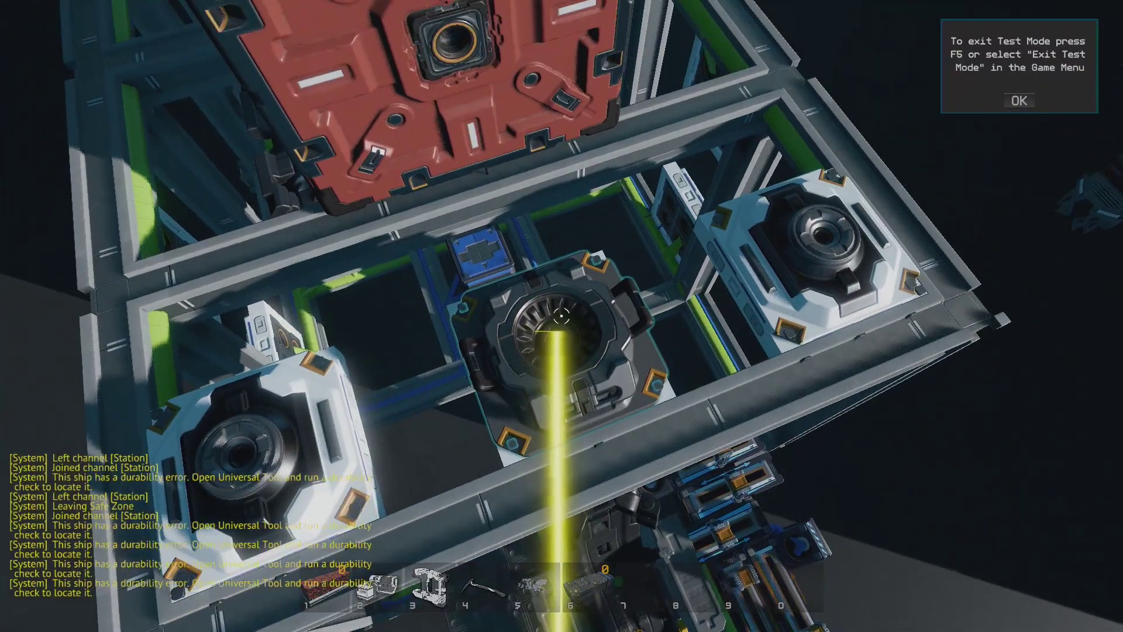
pyautogui.press('i')
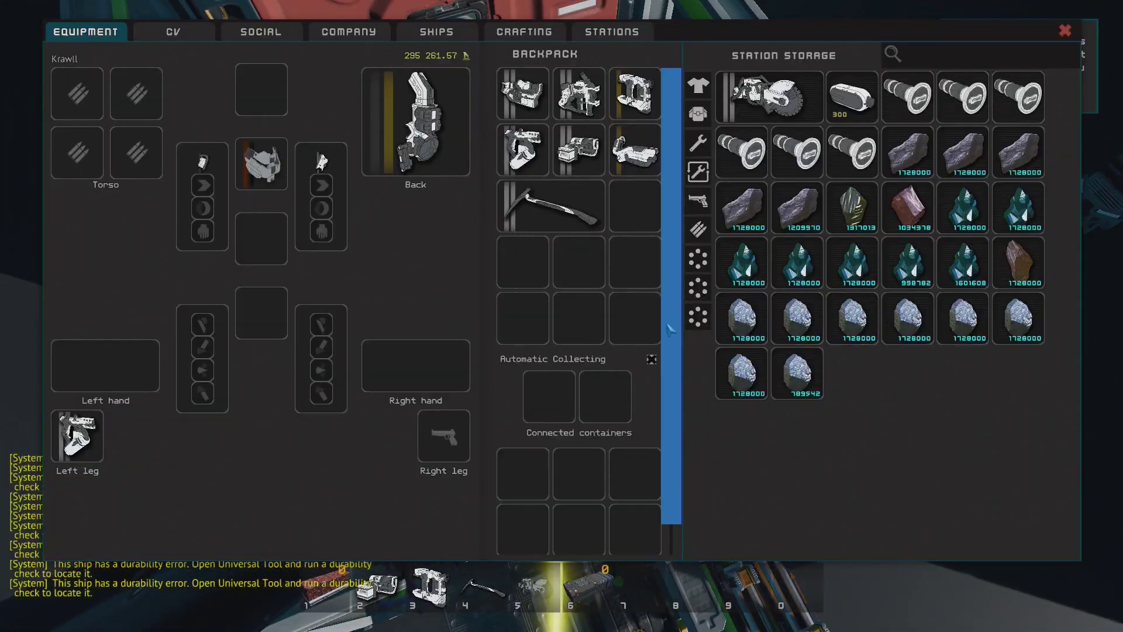
pyautogui.scroll(-1, 670, 329)
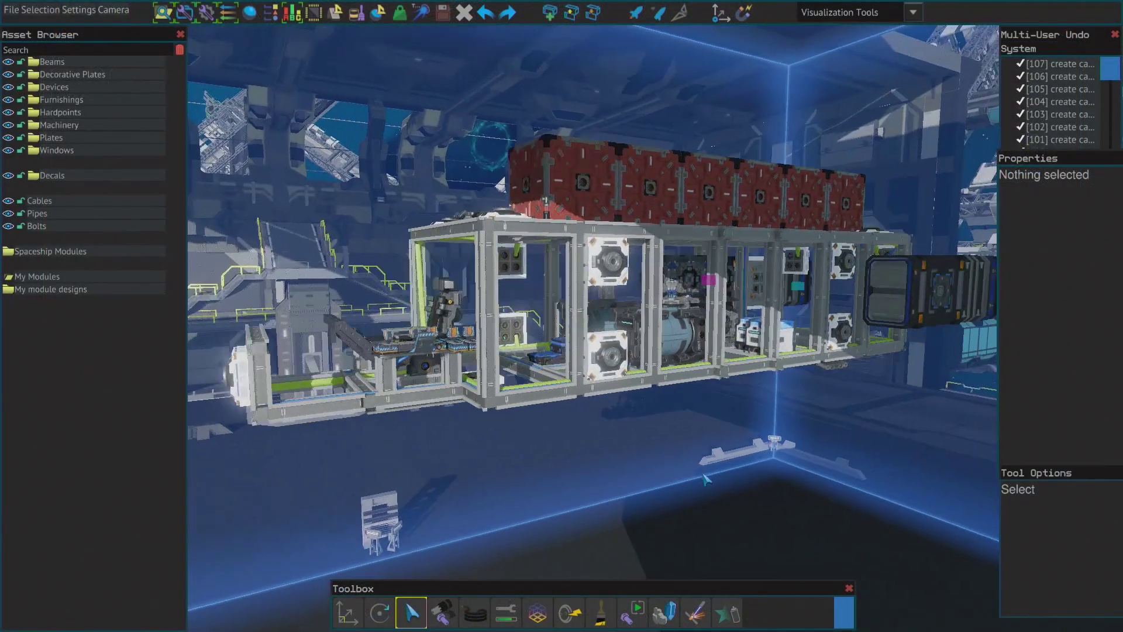
# Select the top row of ore cargo crates with its bolts and place a copy beneath the ship's frame at Y -1.76.
pyautogui.moveTo(707, 480); pyautogui.dragTo(706, 479, button='right')
pyautogui.press('d')
pyautogui.press('w')
pyautogui.press('d')
pyautogui.press('a')
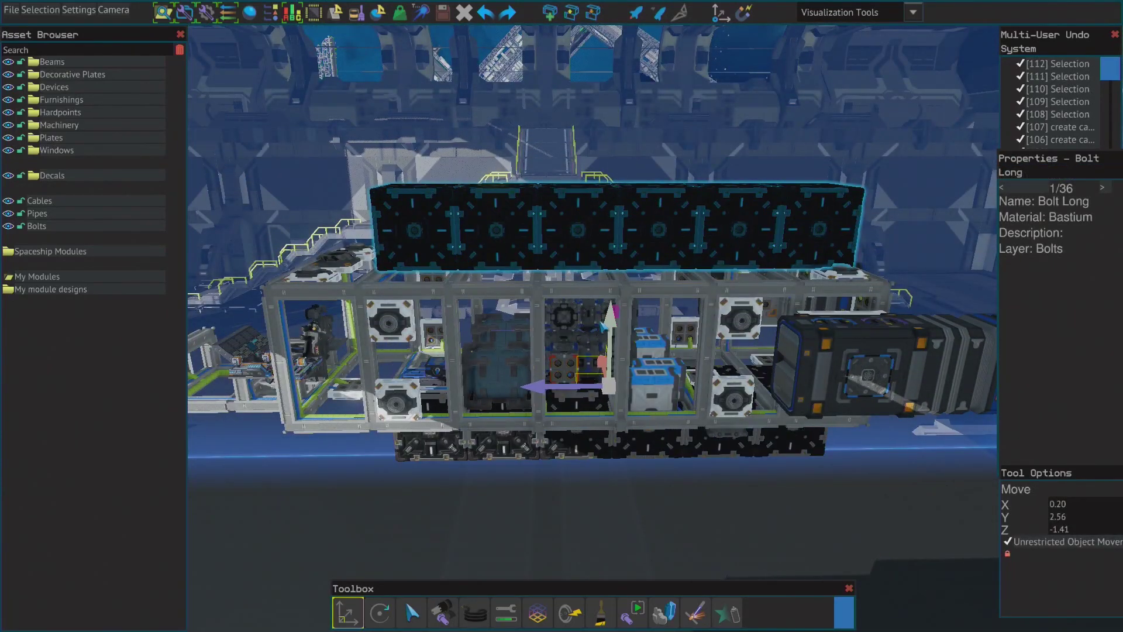
pyautogui.moveTo(601, 322)
pyautogui.mouseDown()
pyautogui.moveTo(607, 393)
pyautogui.moveTo(609, 327)
pyautogui.mouseUp()
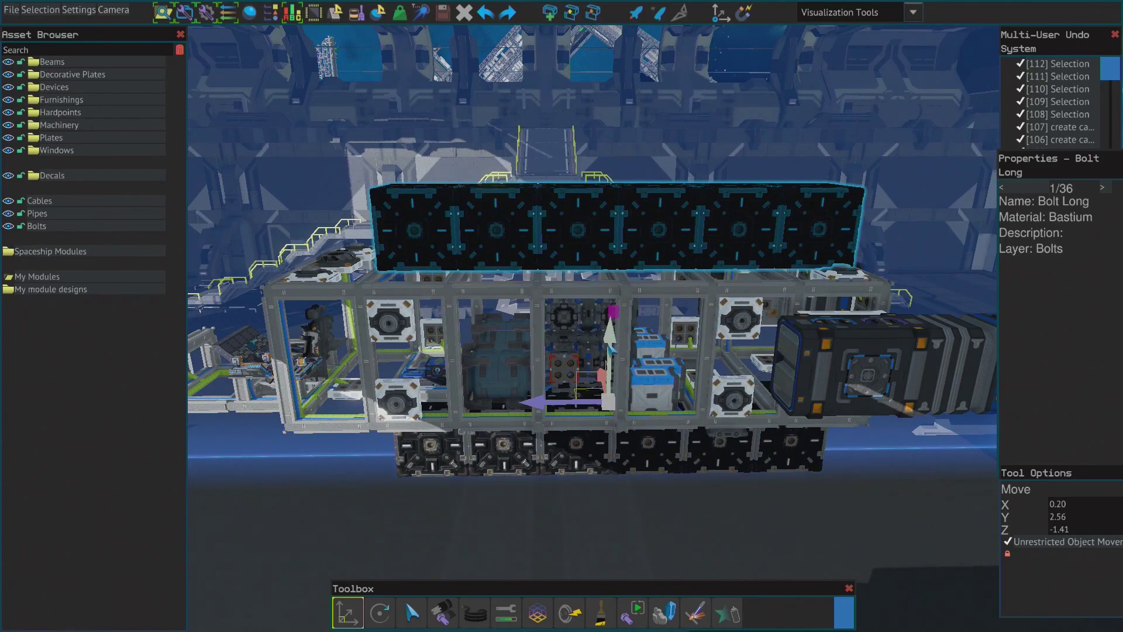
pyautogui.press('c')
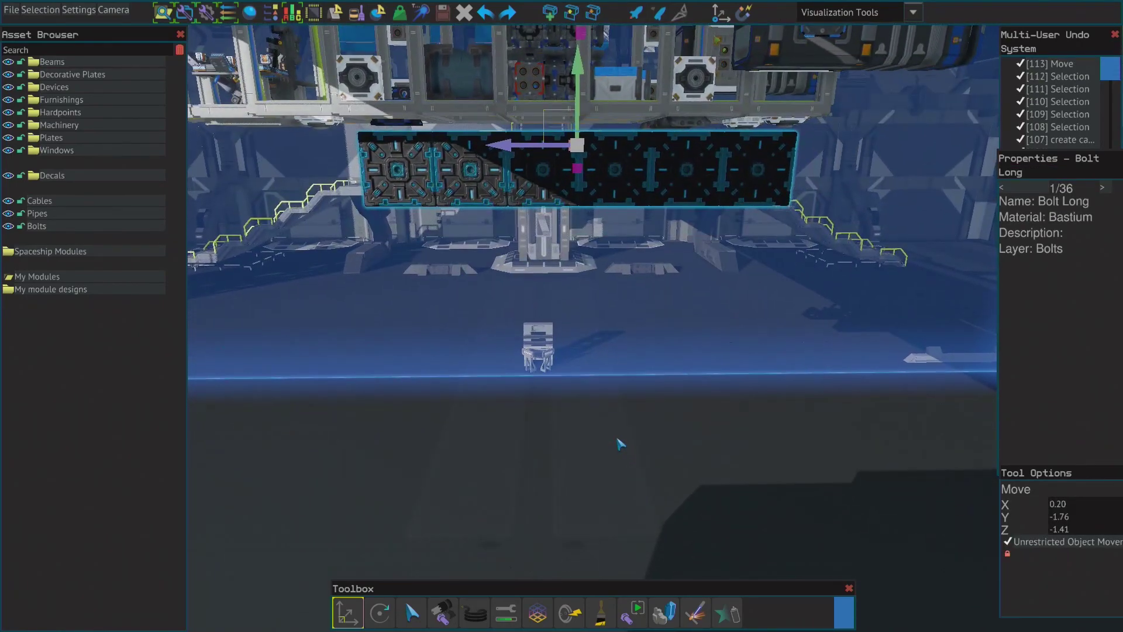
# Delete the second crate from the rear in the copied row beneath the ship.
pyautogui.moveTo(620, 444); pyautogui.dragTo(889, 424, button='right')
pyautogui.press('a')
pyautogui.press('d')
pyautogui.press('d')
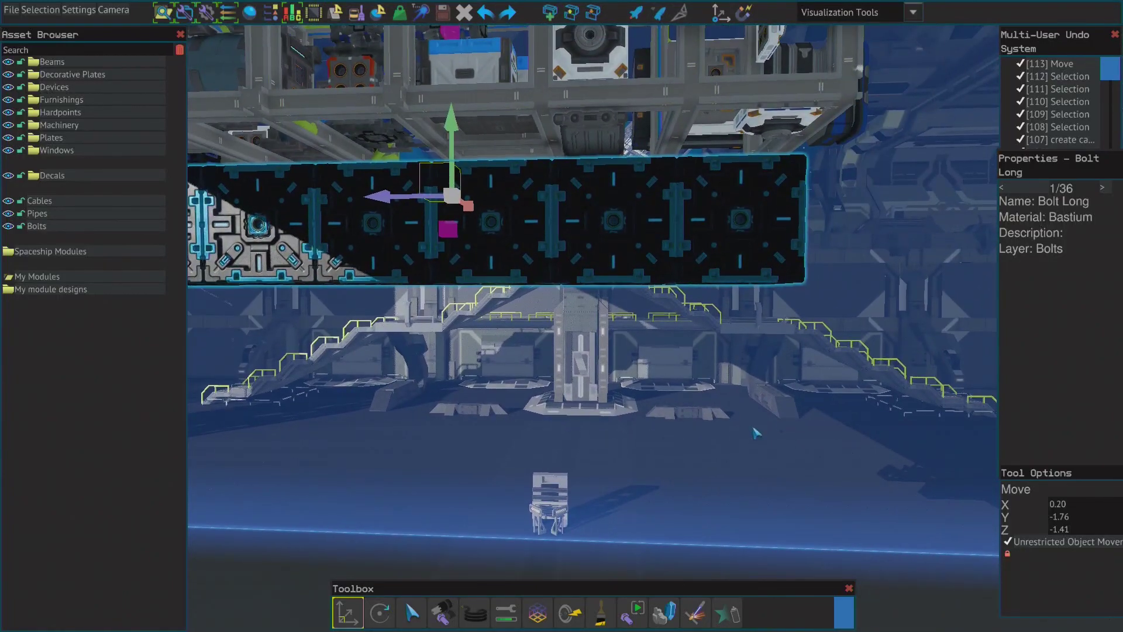
pyautogui.click(518, 278)
pyautogui.click(606, 248)
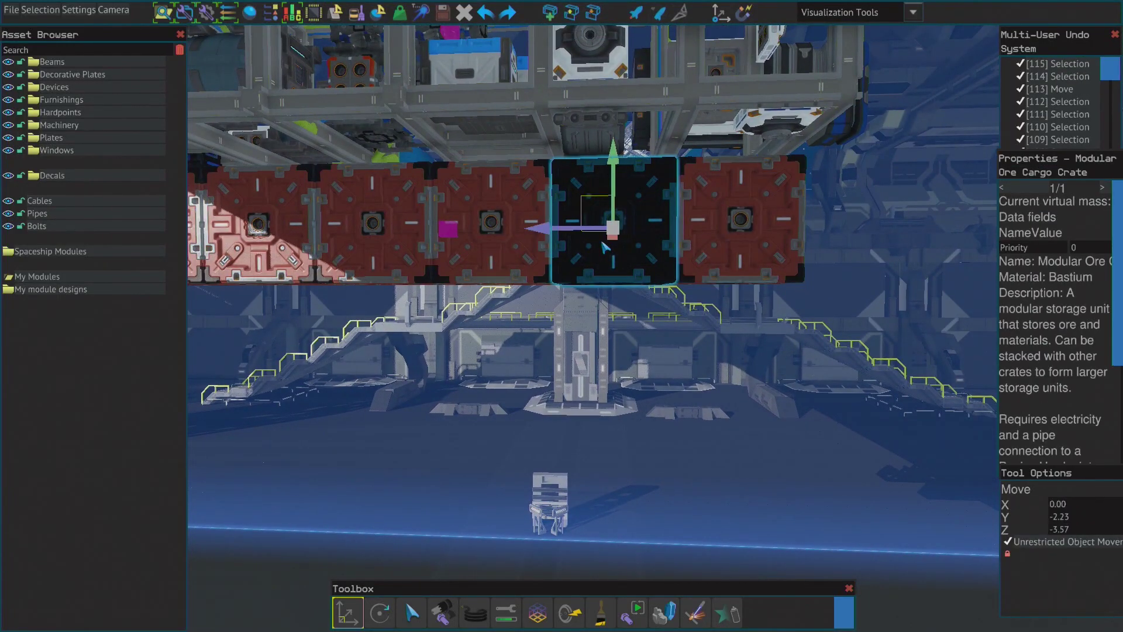
pyautogui.press('Delete')
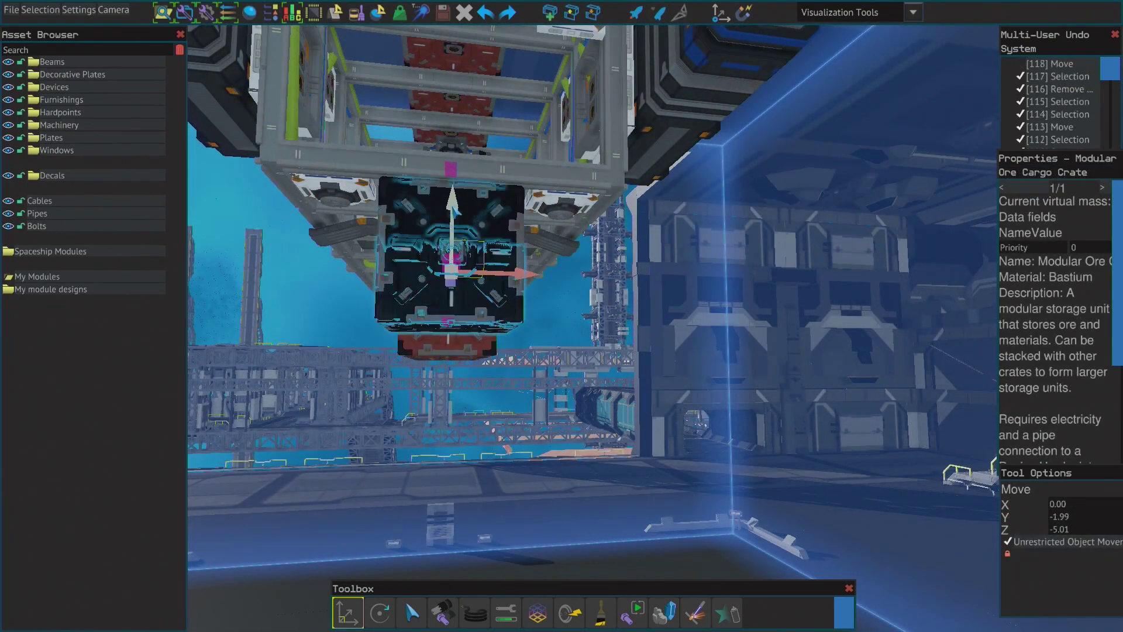
# Delete the separate rearmost ore cargo crate beneath the ship.
pyautogui.click(565, 434)
pyautogui.moveTo(565, 434); pyautogui.dragTo(564, 434, button='right')
pyautogui.press('s')
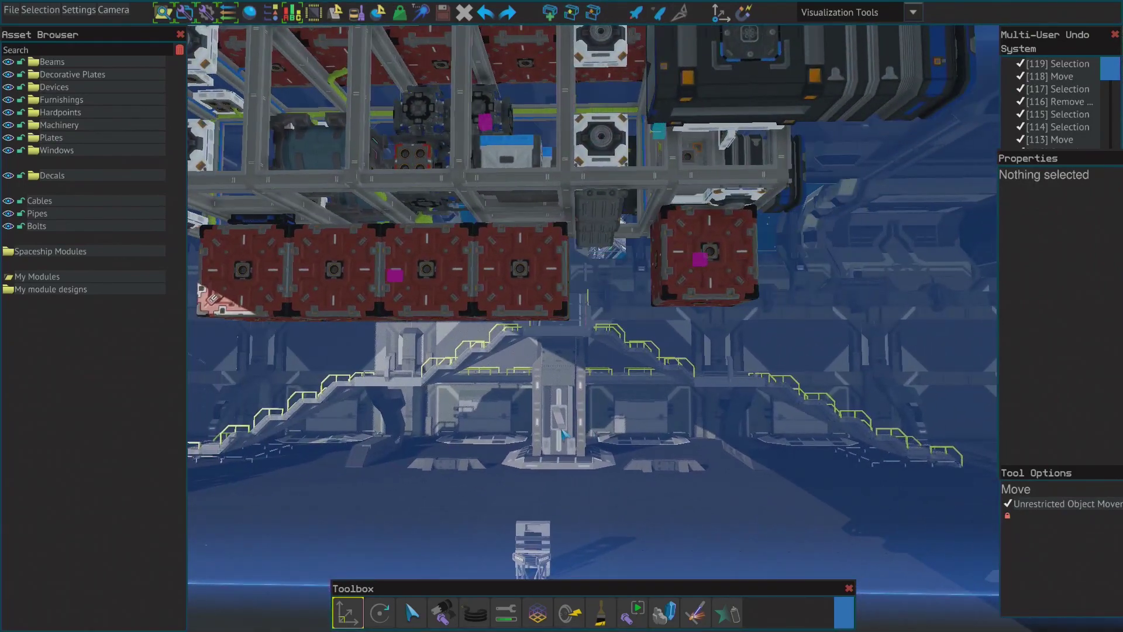
pyautogui.click(720, 301)
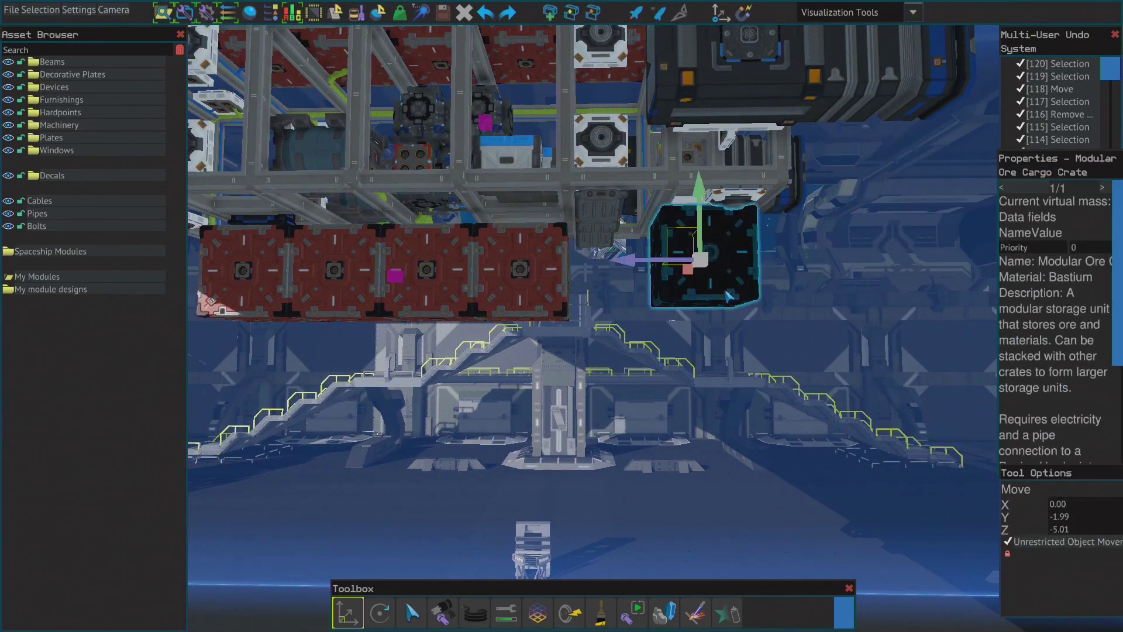
pyautogui.press('Delete')
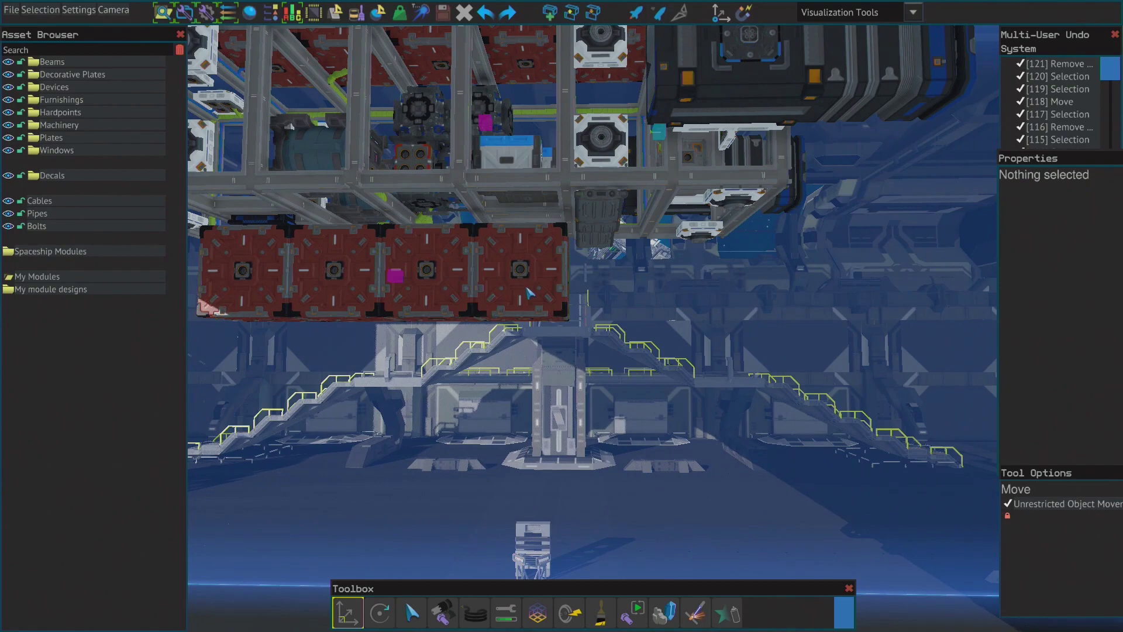
# Delete the frontmost crate of the remaining row beneath the ship.
pyautogui.moveTo(529, 292); pyautogui.dragTo(663, 297, button='middle')
pyautogui.press('a')
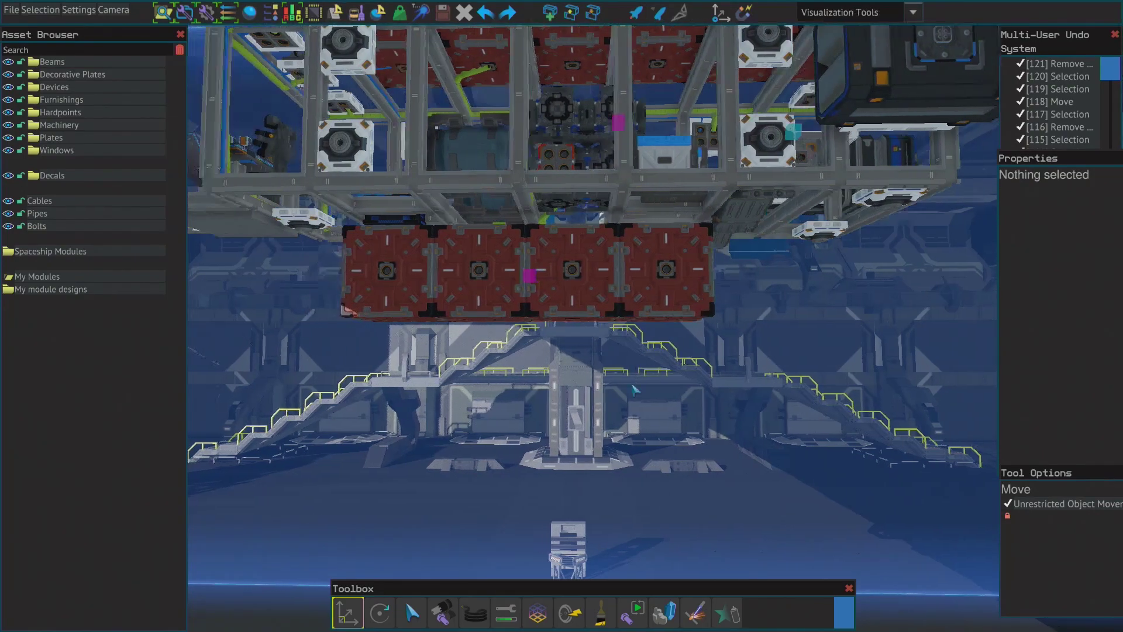
pyautogui.moveTo(582, 389); pyautogui.dragTo(583, 389, button='right')
pyautogui.press('d')
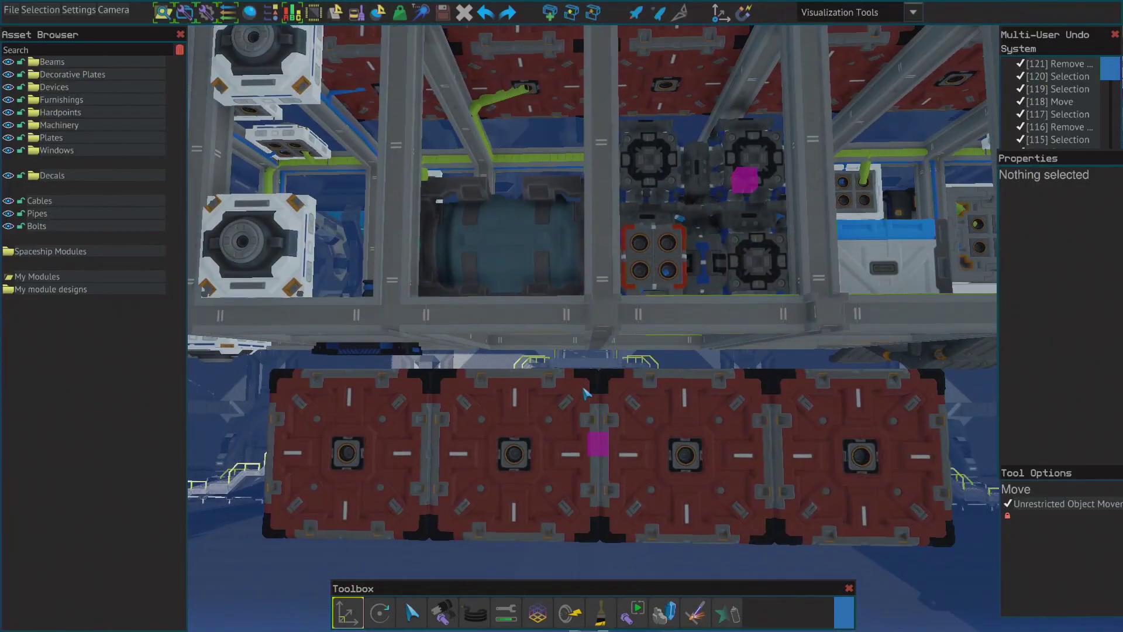
pyautogui.press('c')
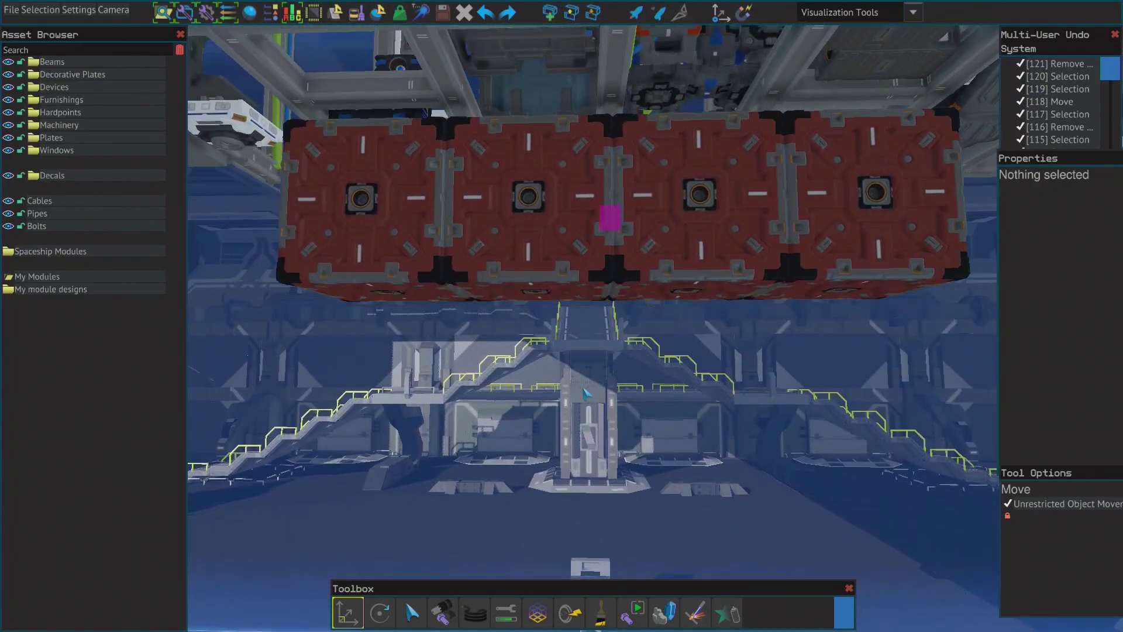
pyautogui.press('s')
pyautogui.click(429, 224)
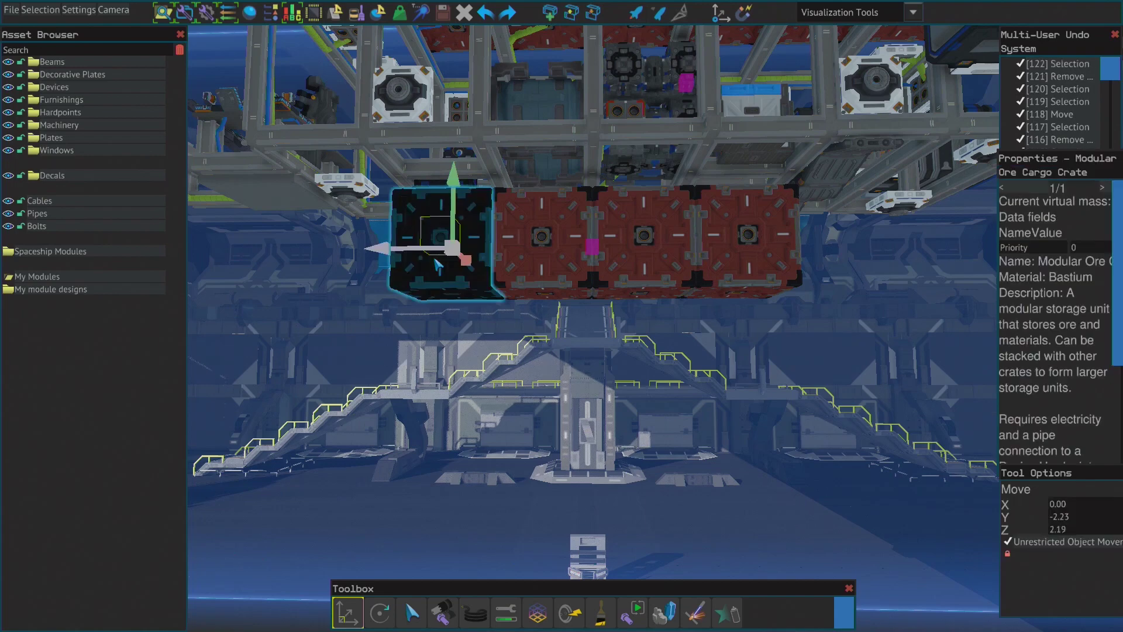
pyautogui.press('Delete')
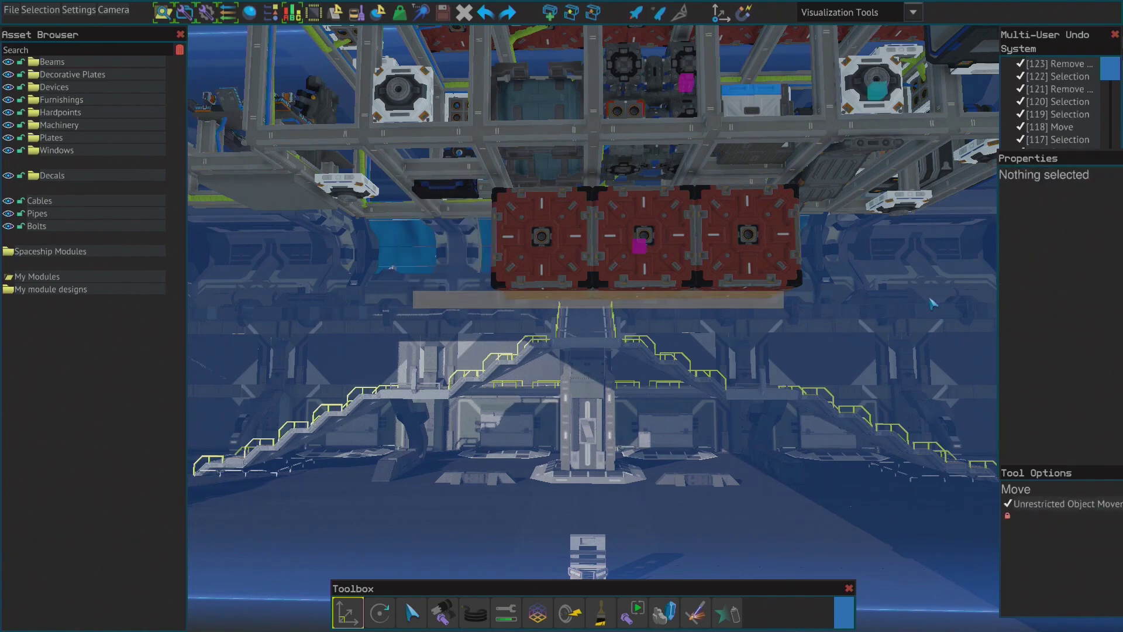
# Select the three ore cargo crates beneath the ship and reposition them against the underside of the frame.
pyautogui.click(706, 308)
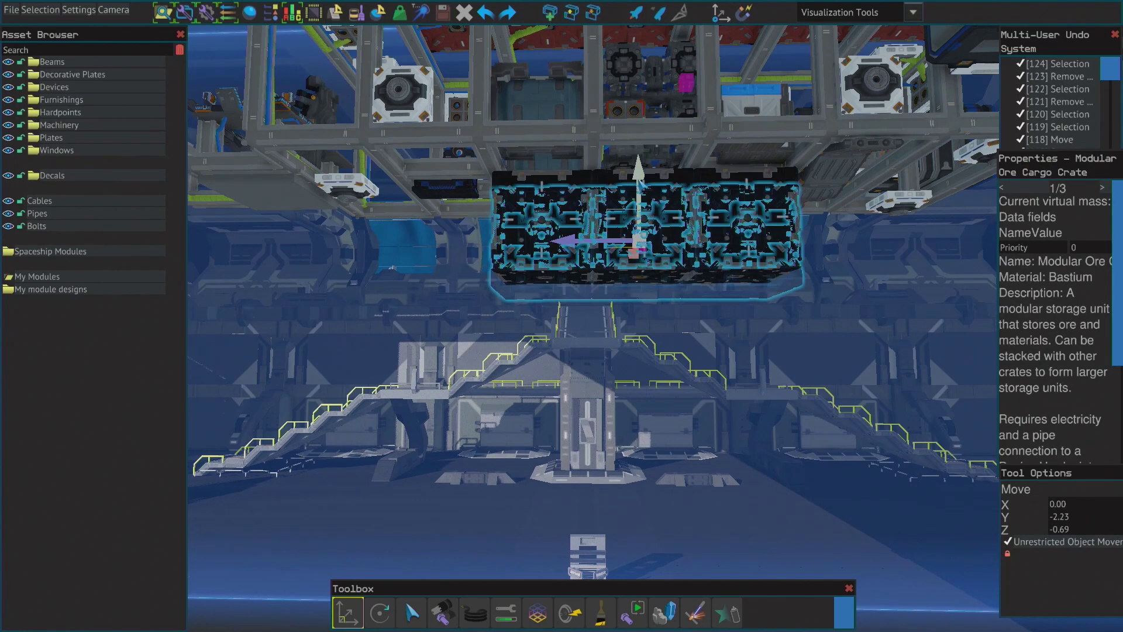
pyautogui.click(757, 369)
pyautogui.press('d')
pyautogui.moveTo(757, 368); pyautogui.dragTo(755, 370, button='right')
pyautogui.press('a')
pyautogui.press('w')
pyautogui.press('space')
pyautogui.press('c')
pyautogui.press('a')
pyautogui.moveTo(713, 418); pyautogui.dragTo(713, 419, button='right')
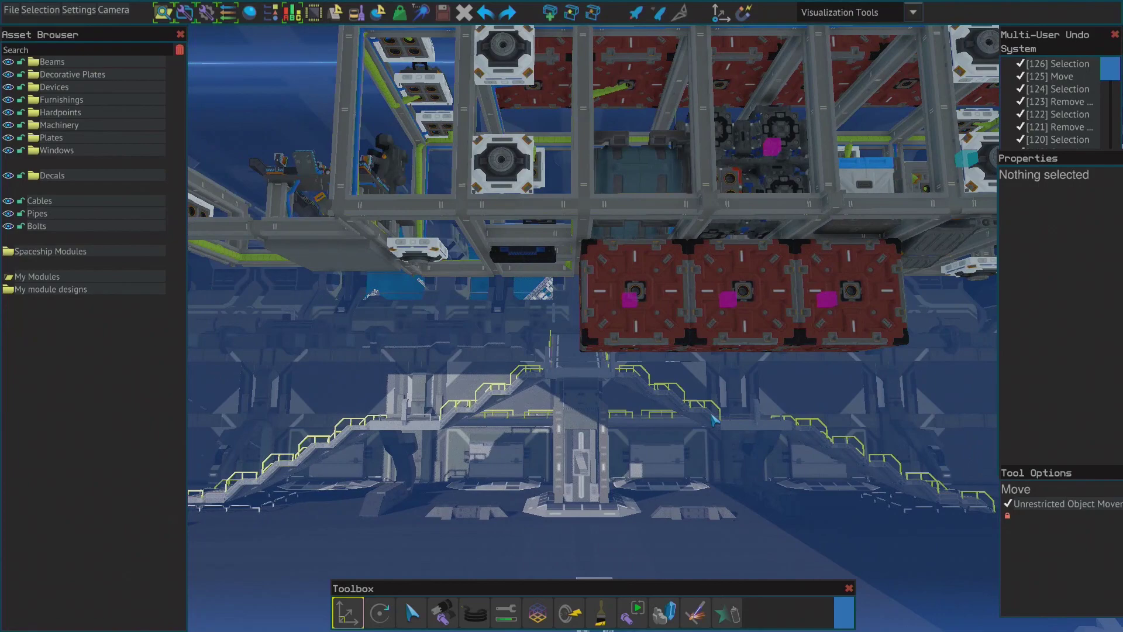
# Select the entire ship and run Autobolt on it with Add bolts enabled.
pyautogui.press('s')
pyautogui.press('d')
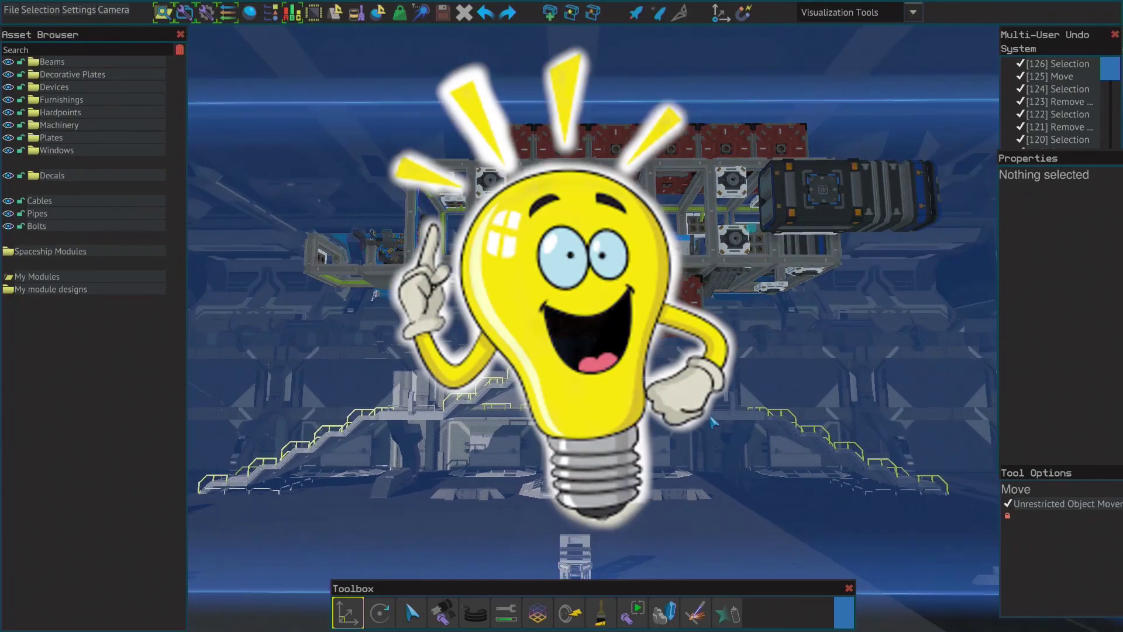
pyautogui.press('w')
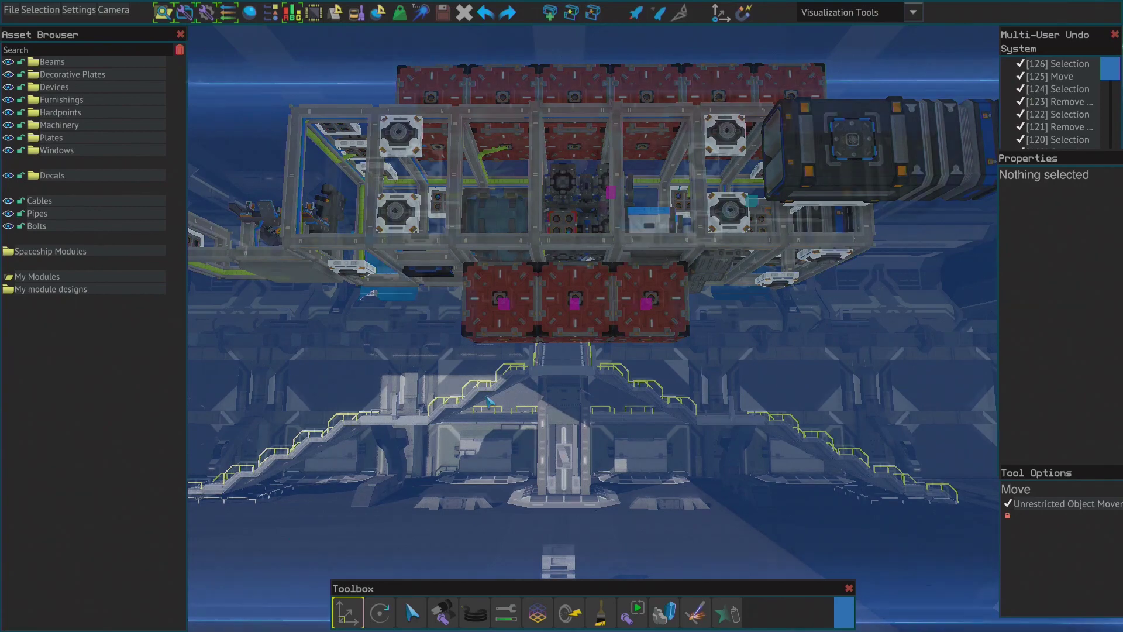
pyautogui.press('s')
pyautogui.moveTo(200, 84); pyautogui.dragTo(965, 434)
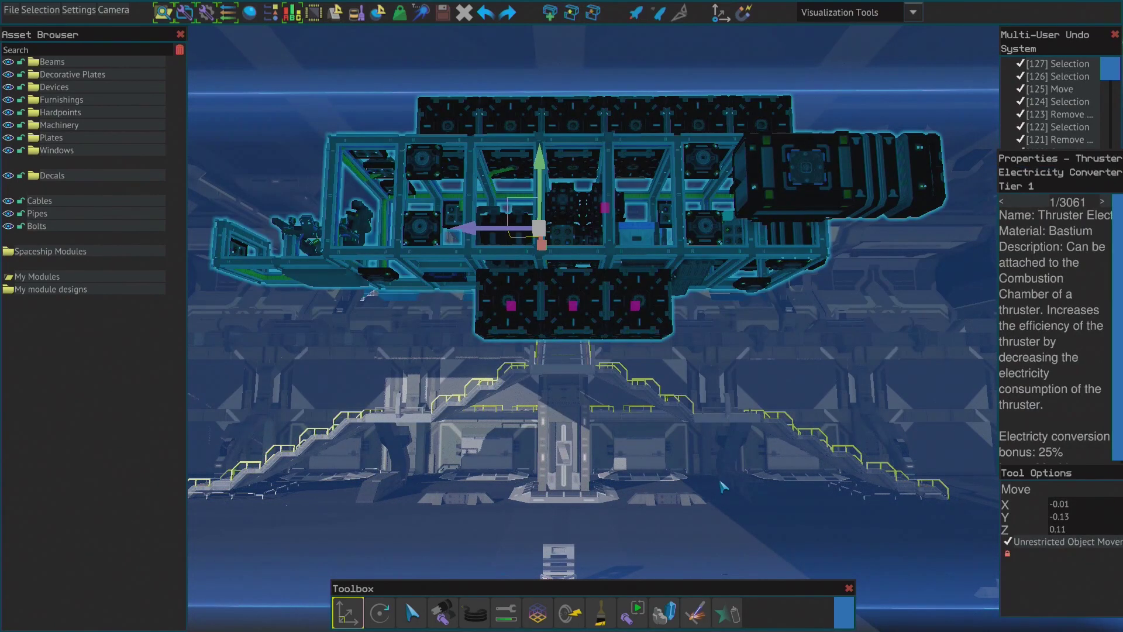
pyautogui.click(634, 601)
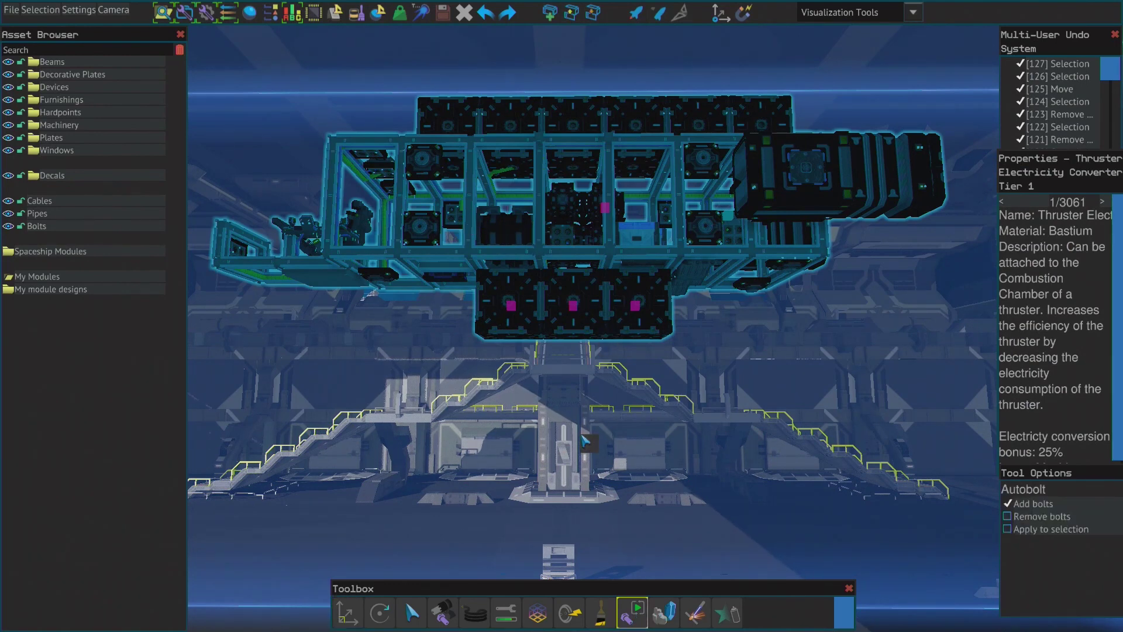
pyautogui.press('w')
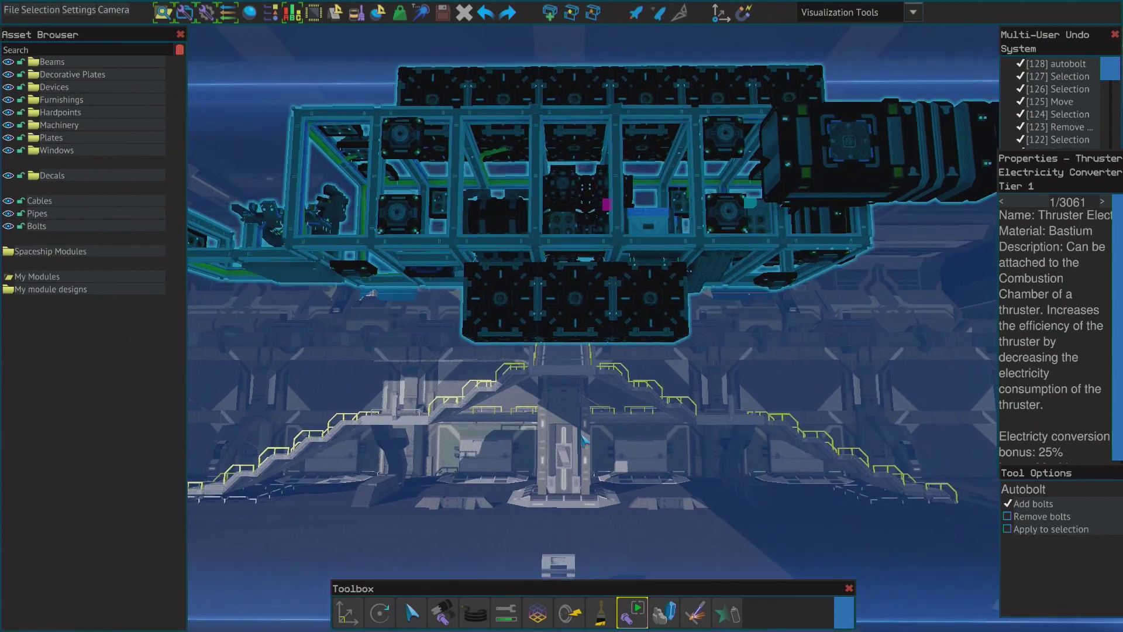
# Inspect the bolted crates above and below the frame and compare the center of mass with the center of thrust.
pyautogui.press('d')
pyautogui.press('a')
pyautogui.press('d')
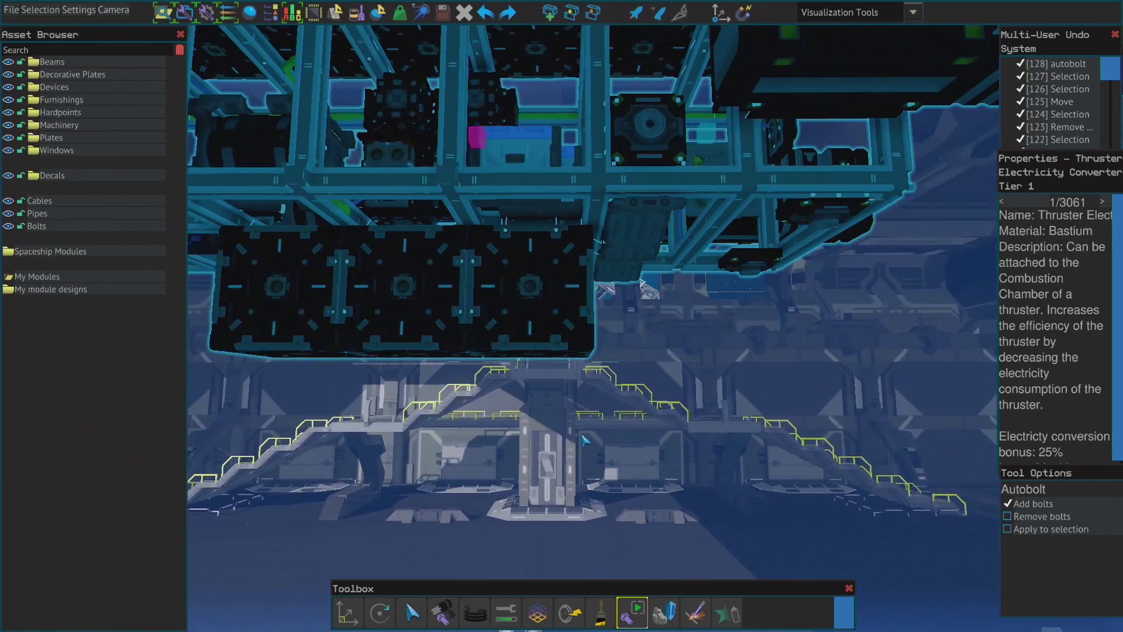
pyautogui.press('a')
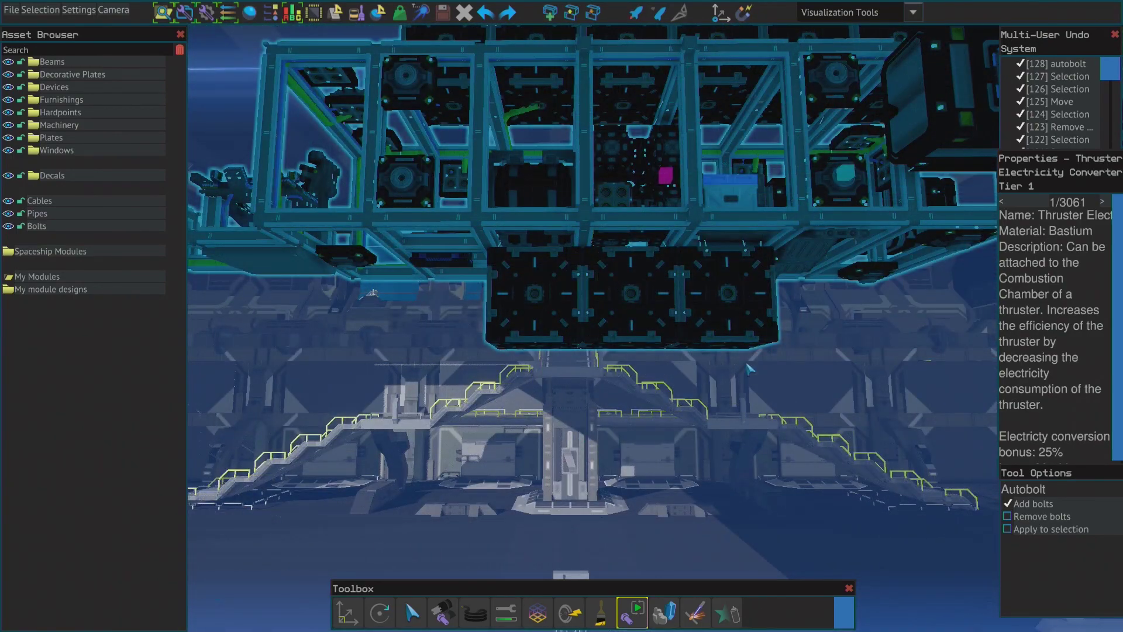
pyautogui.press('s')
pyautogui.press('c')
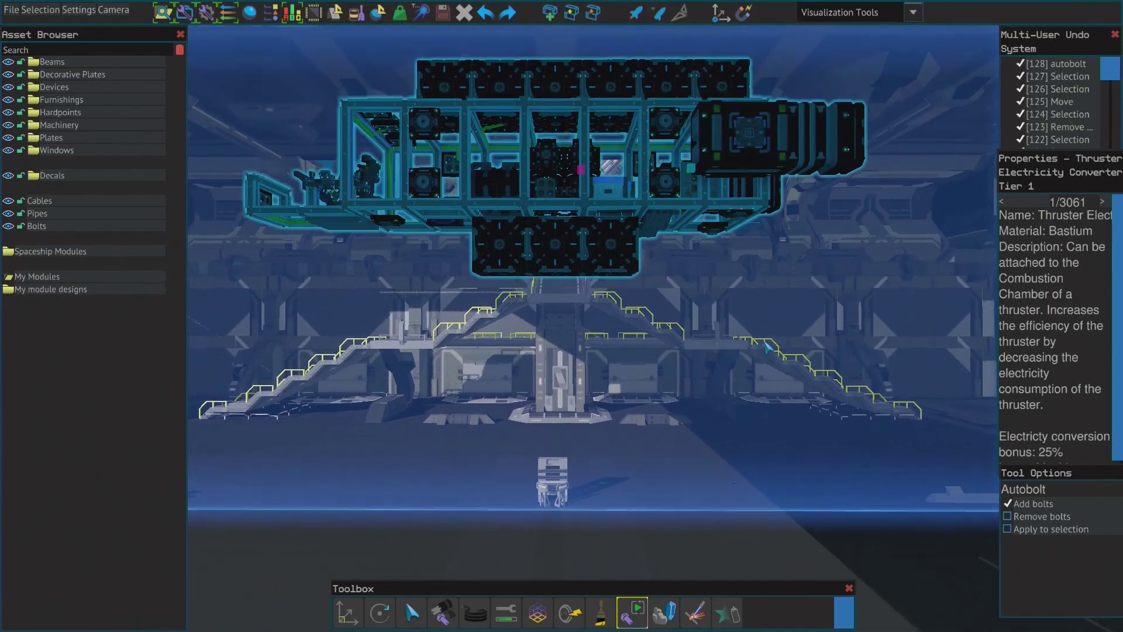
pyautogui.press('space')
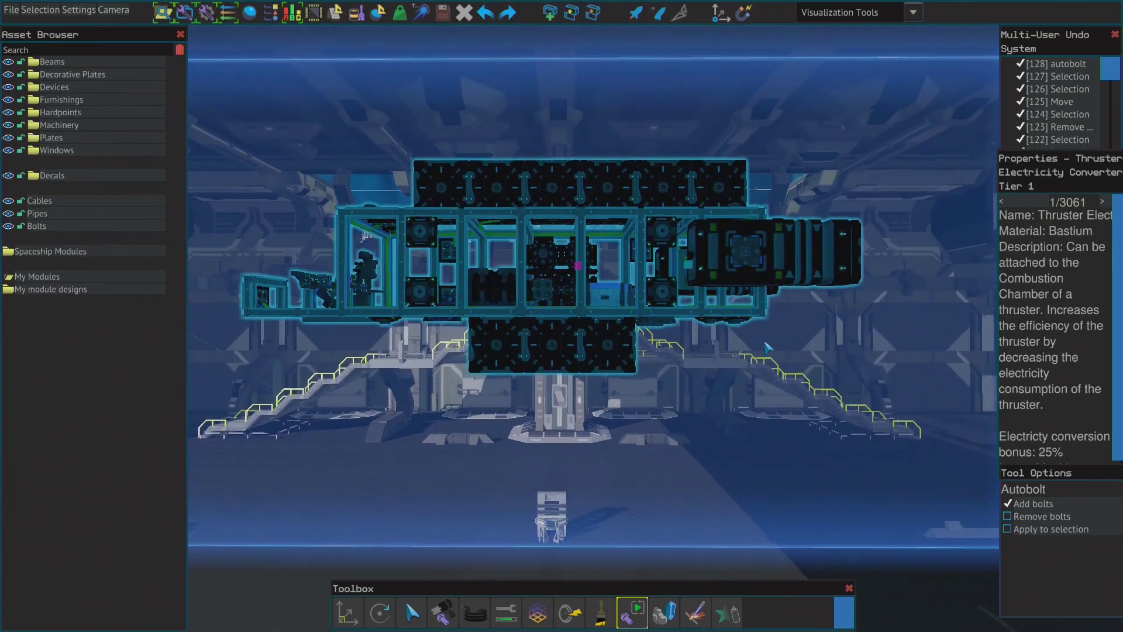
pyautogui.press('space')
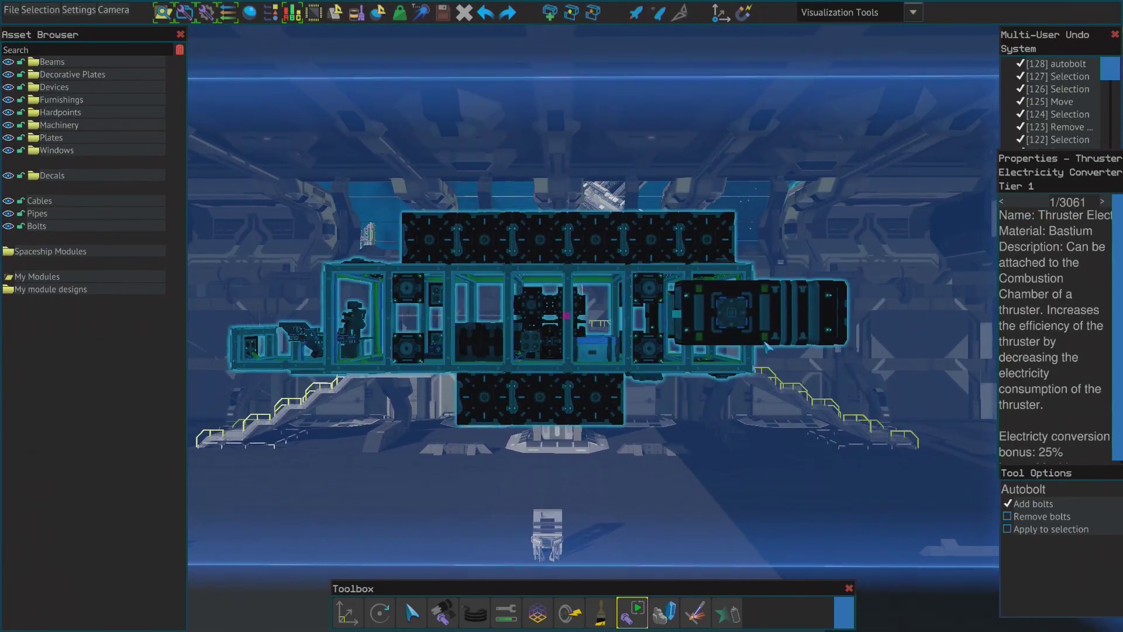
pyautogui.press('w')
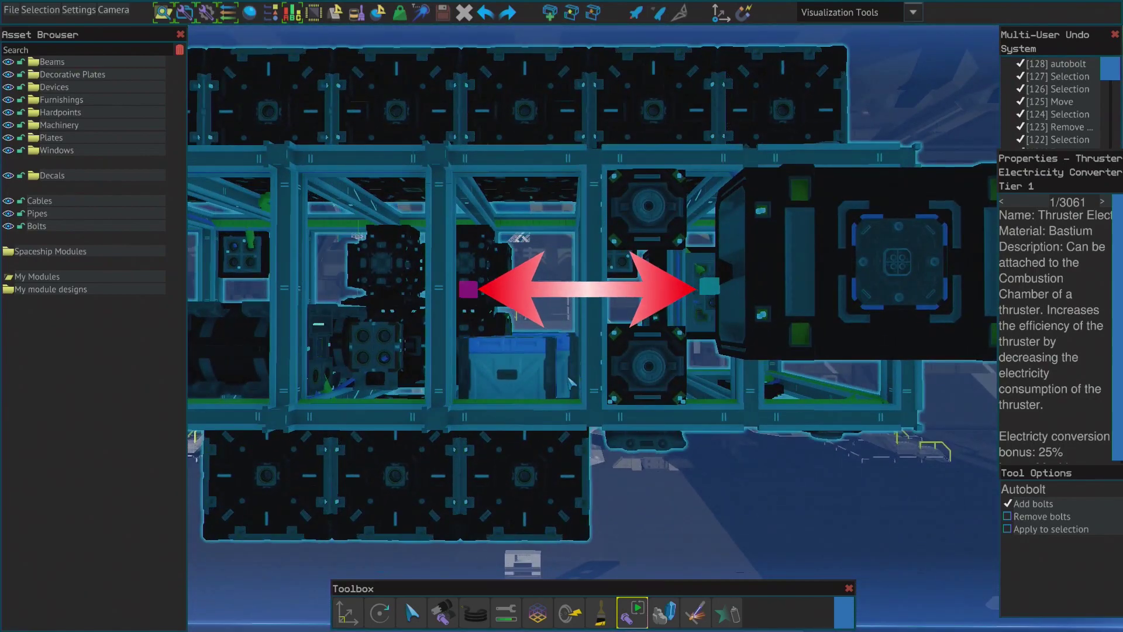
pyautogui.press('w')
pyautogui.press('s')
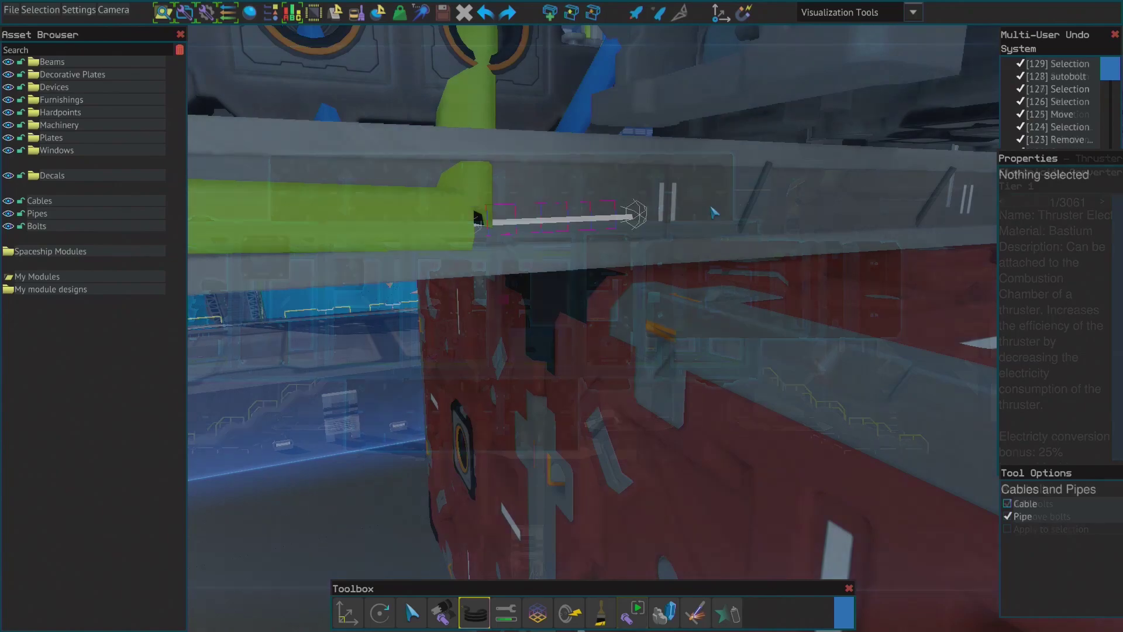
# Route a pipe and a cable along the frame toward the socket on the crates beneath the ship.
pyautogui.click(924, 208)
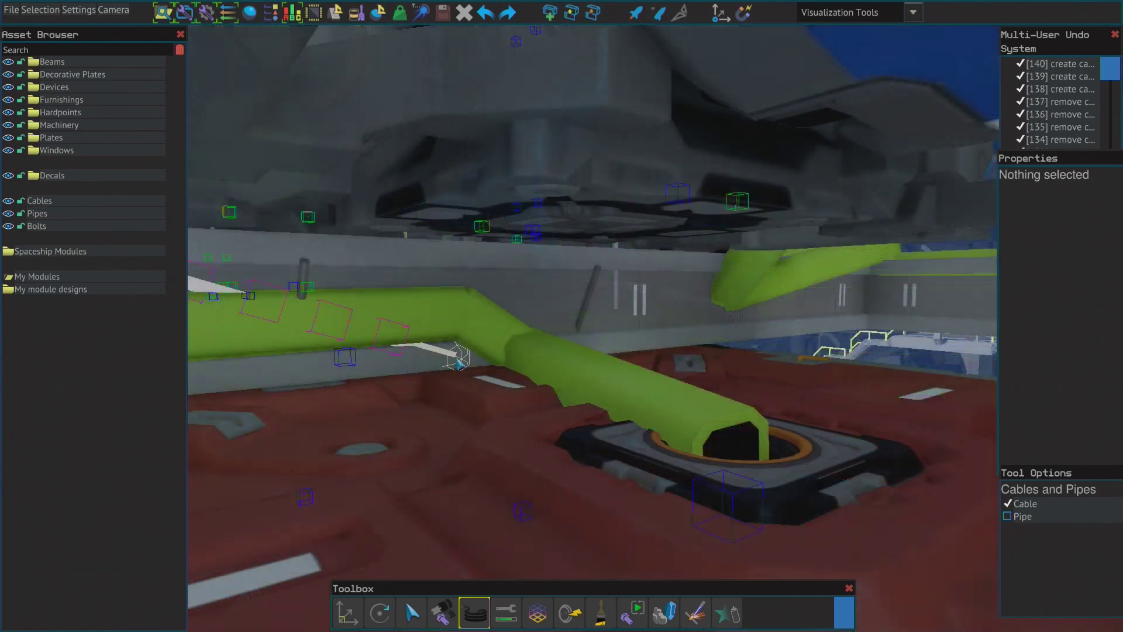
pyautogui.click(461, 362)
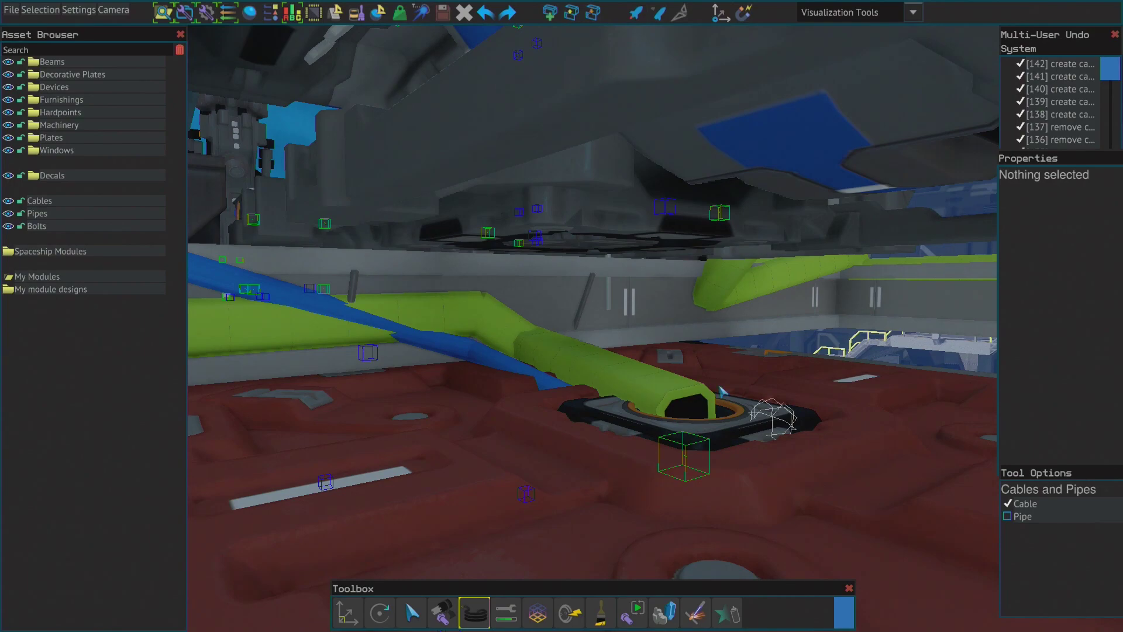
# Run the ship in test mode, check the connected containers in the inventory, and view the crates from outside.
pyautogui.press('d')
pyautogui.press('a')
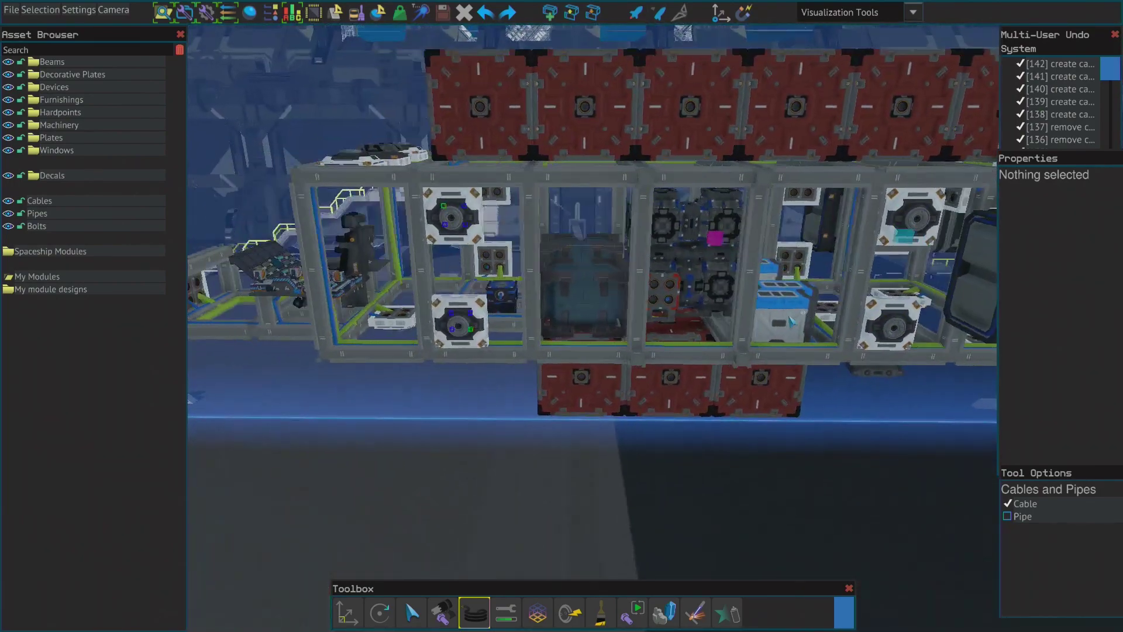
pyautogui.press('a')
pyautogui.moveTo(791, 321); pyautogui.dragTo(783, 323, button='right')
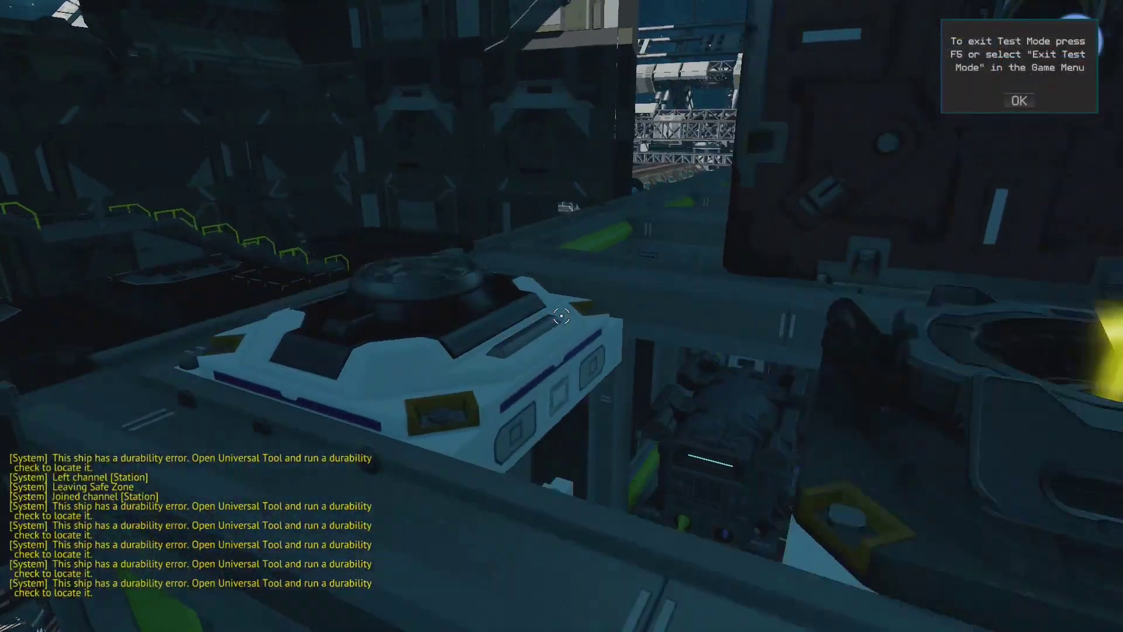
pyautogui.press('i')
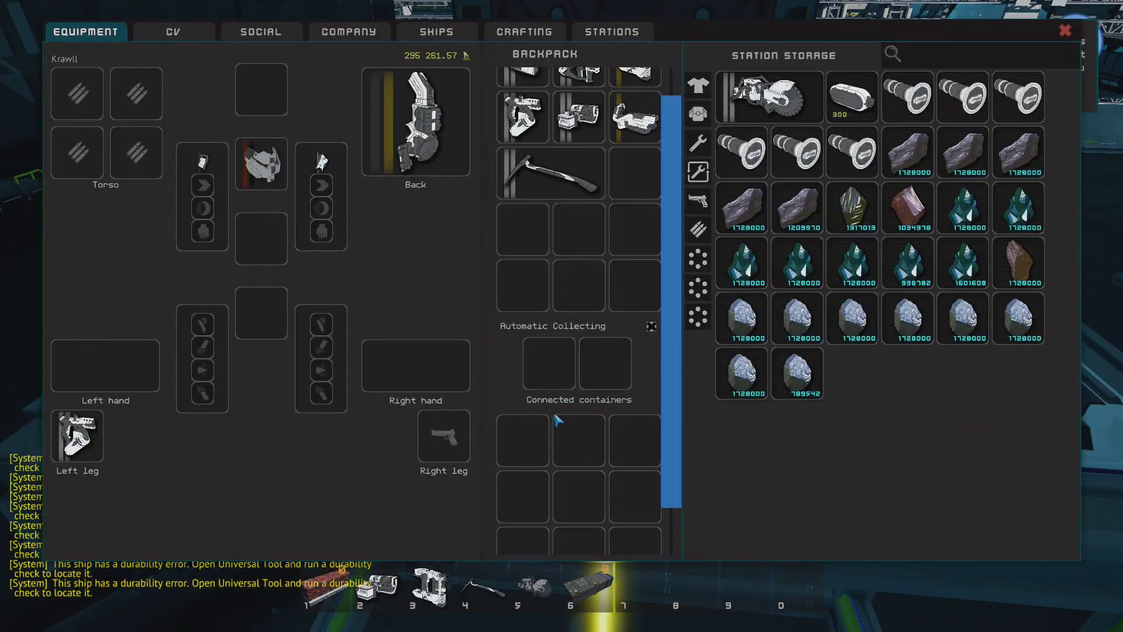
pyautogui.scroll(-1, 548, 446)
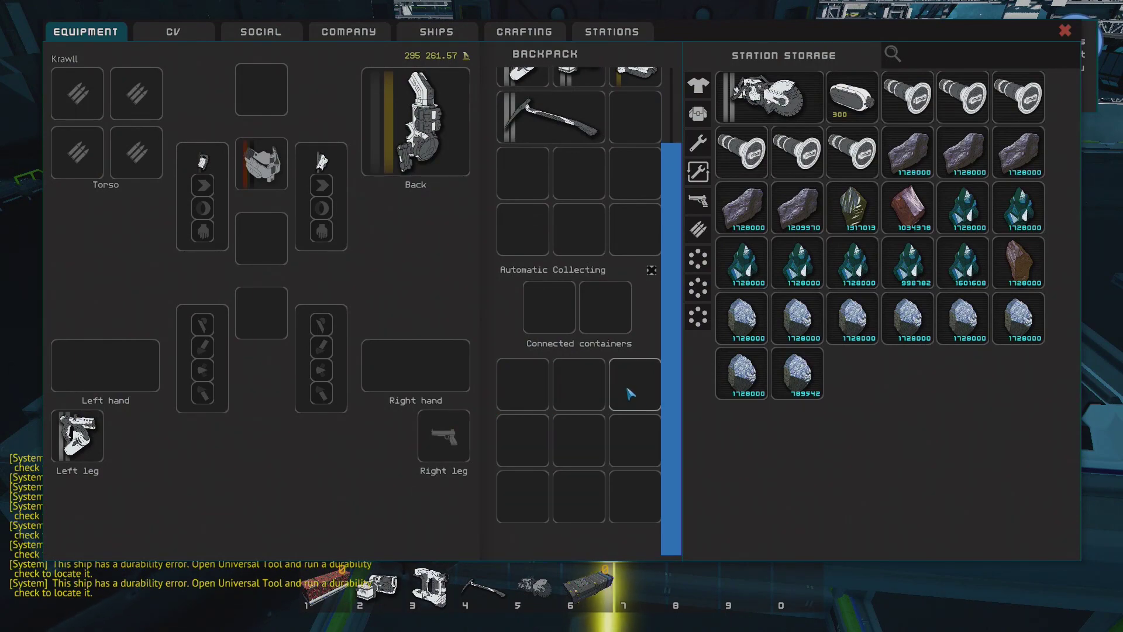
pyautogui.press('i')
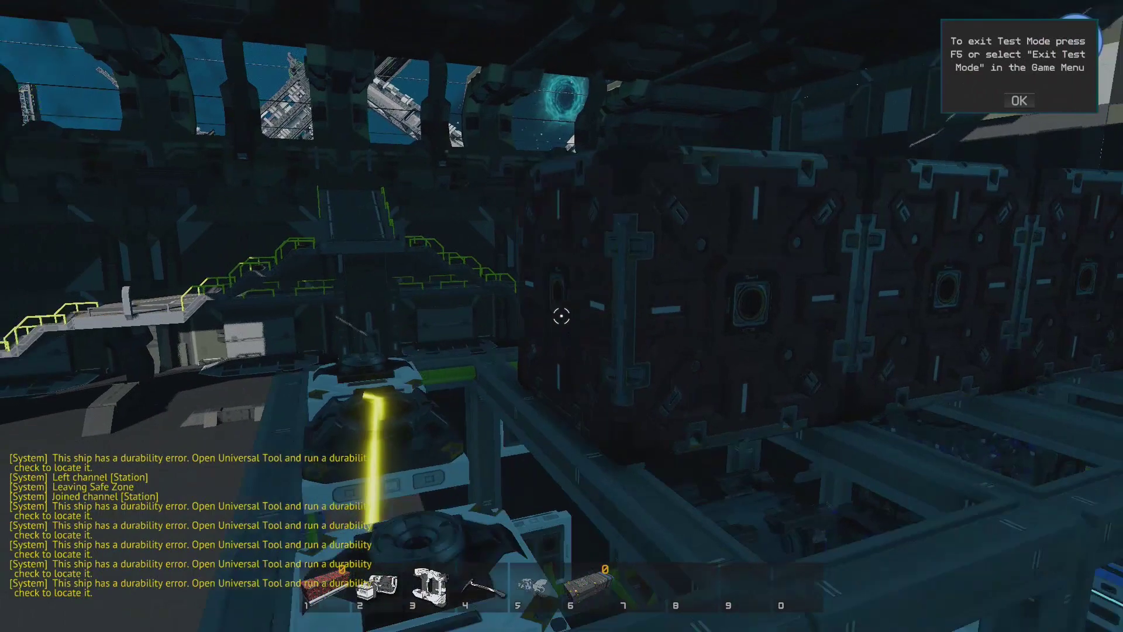
pyautogui.press('s')
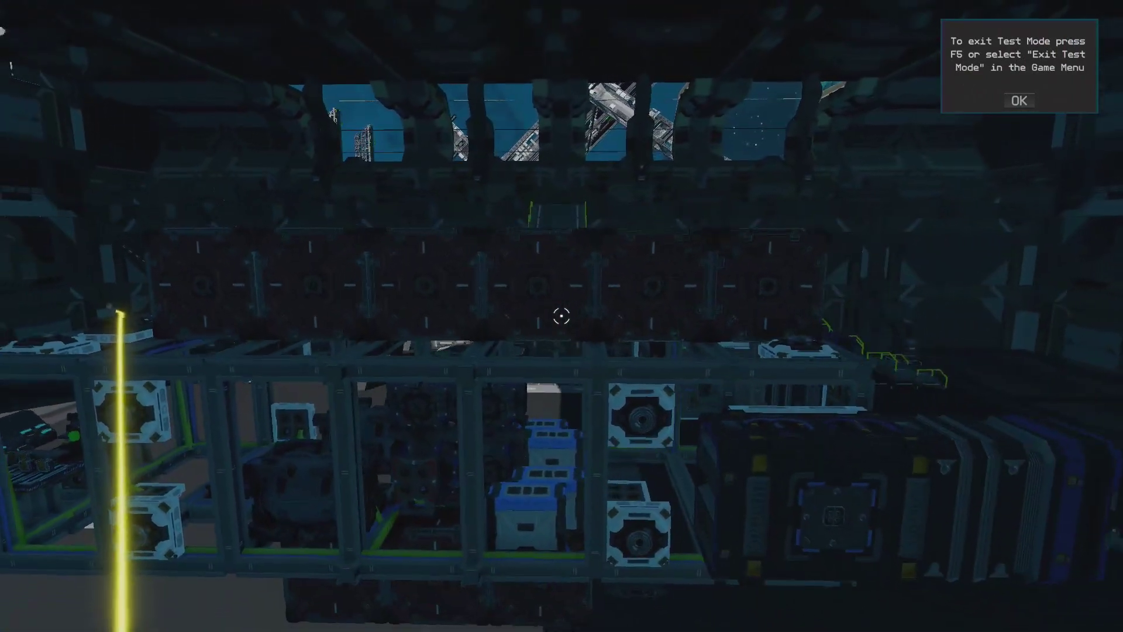
pyautogui.press('a')
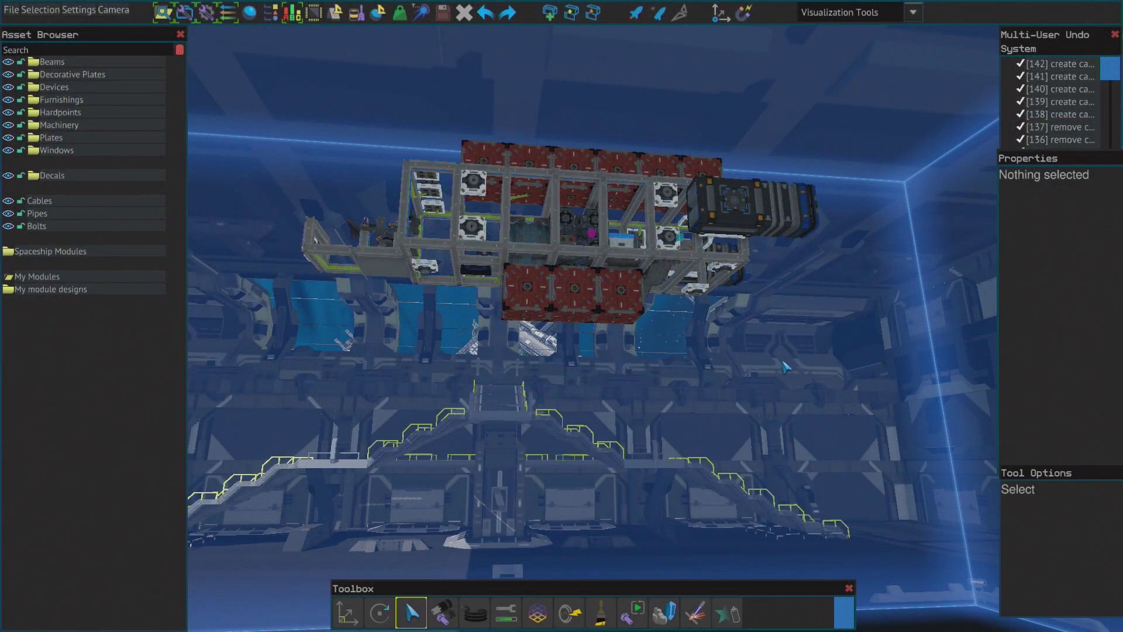
# Start test mode again and fly the ship forward out of the hangar past the station structures.
pyautogui.press('F5')
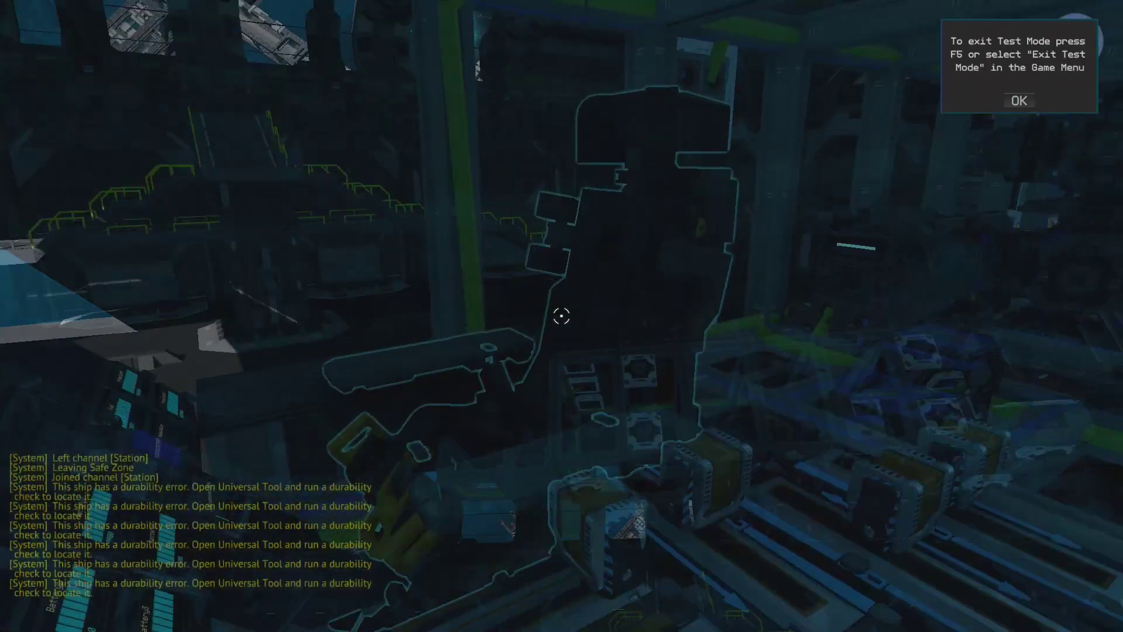
pyautogui.press('w')
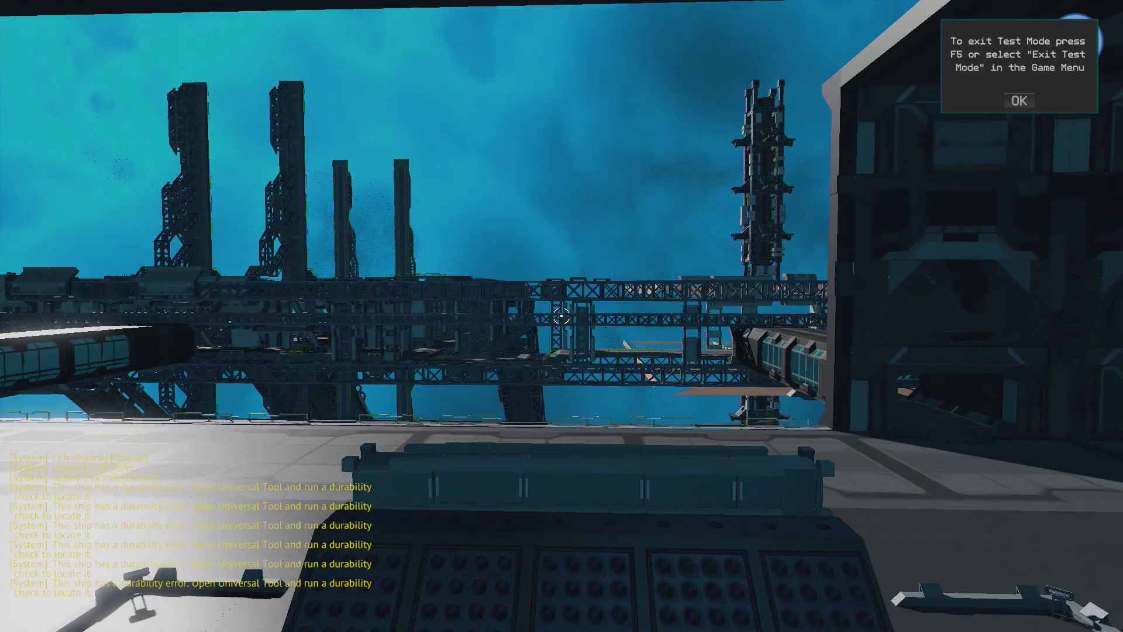
pyautogui.press('w')
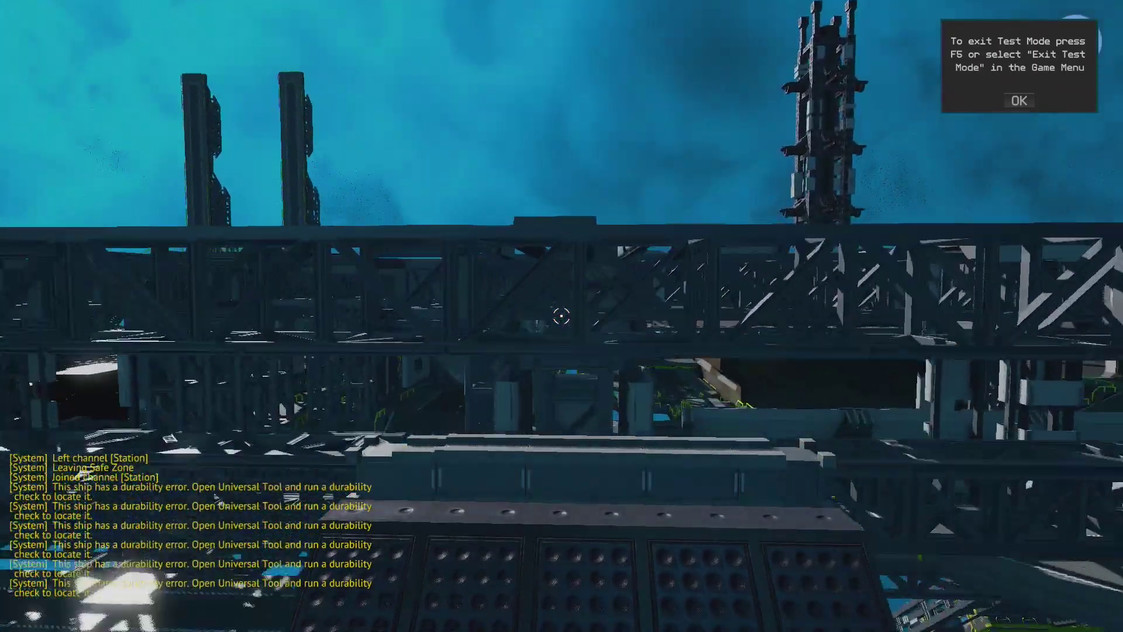
pyautogui.press('w')
pyautogui.press('w')
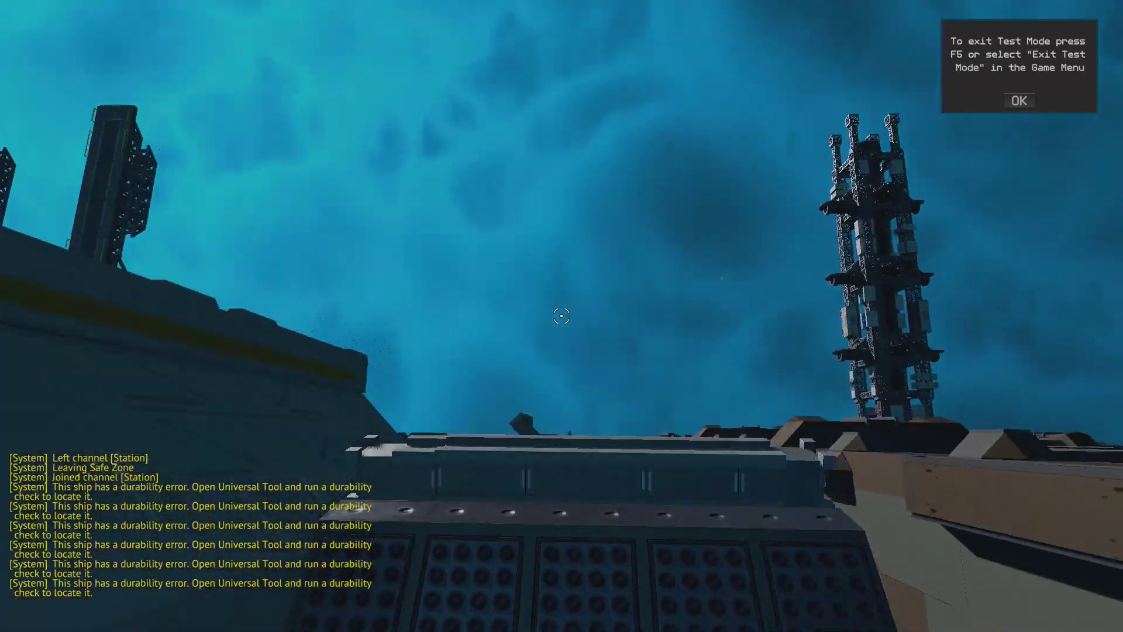